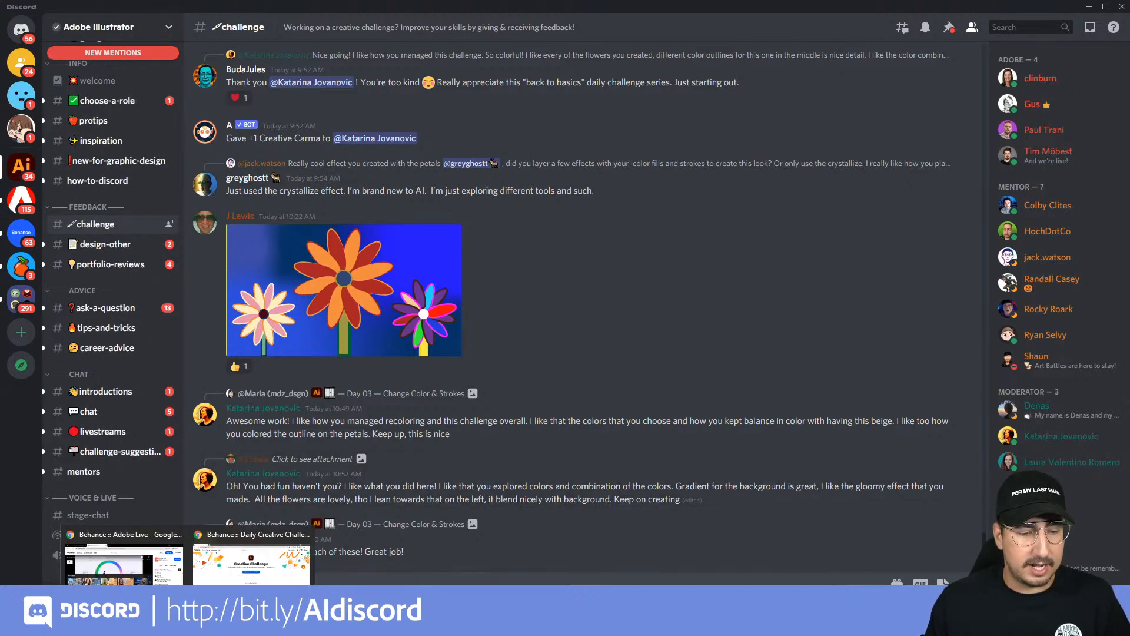
# - Switch to the Behance Creative Challenge page in Chrome and look through its challenge information
pyautogui.click(236, 565)
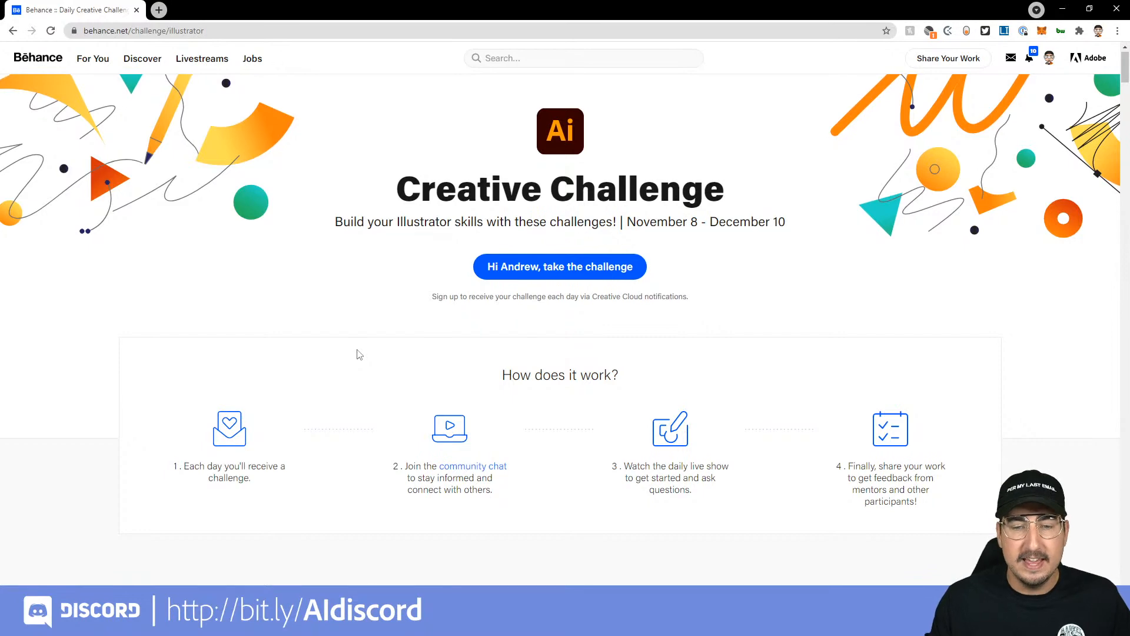
pyautogui.scroll(-7, 359, 354)
pyautogui.scroll(-7, 359, 354)
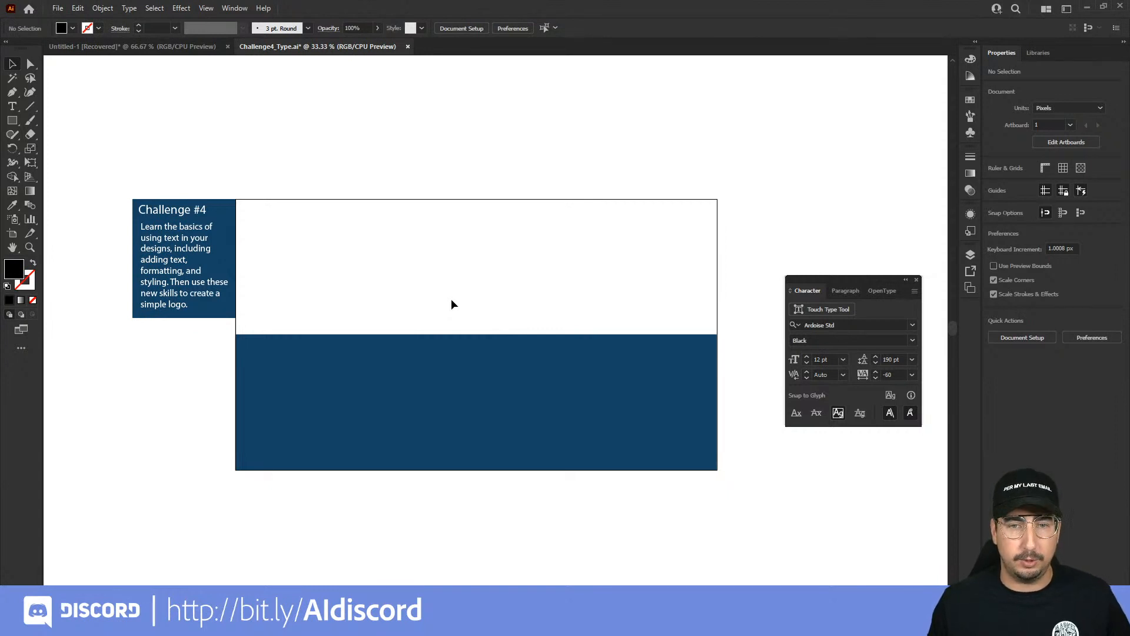
# - Create an area text frame about 399 by 369 px above the artboard and place the Character panel beside it
pyautogui.click(11, 108)
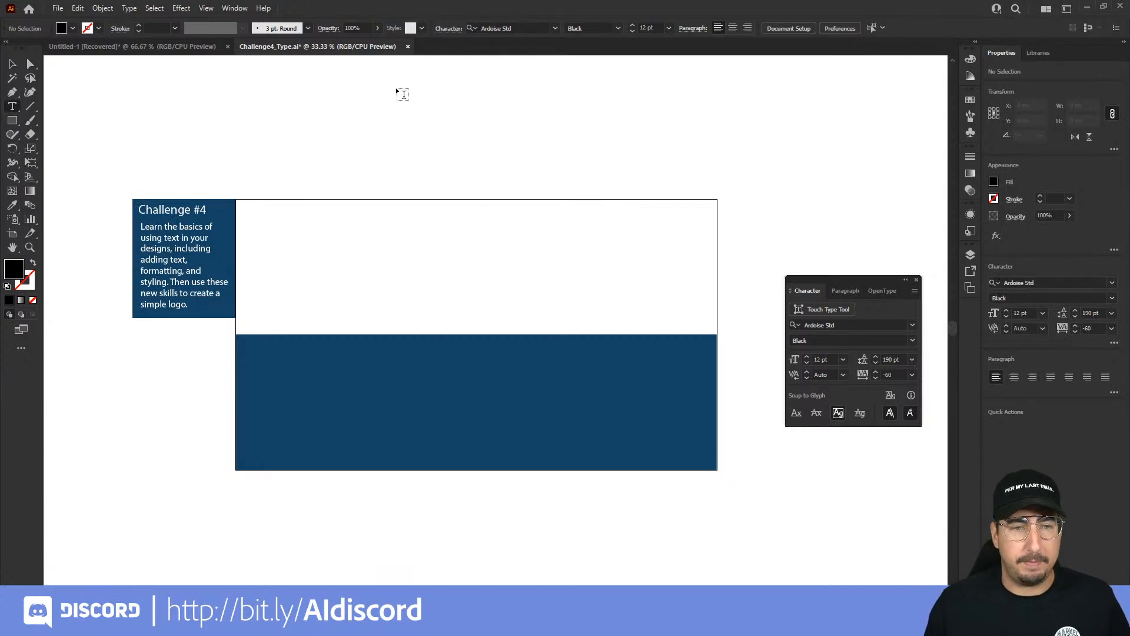
pyautogui.moveTo(383, 90); pyautogui.dragTo(490, 190)
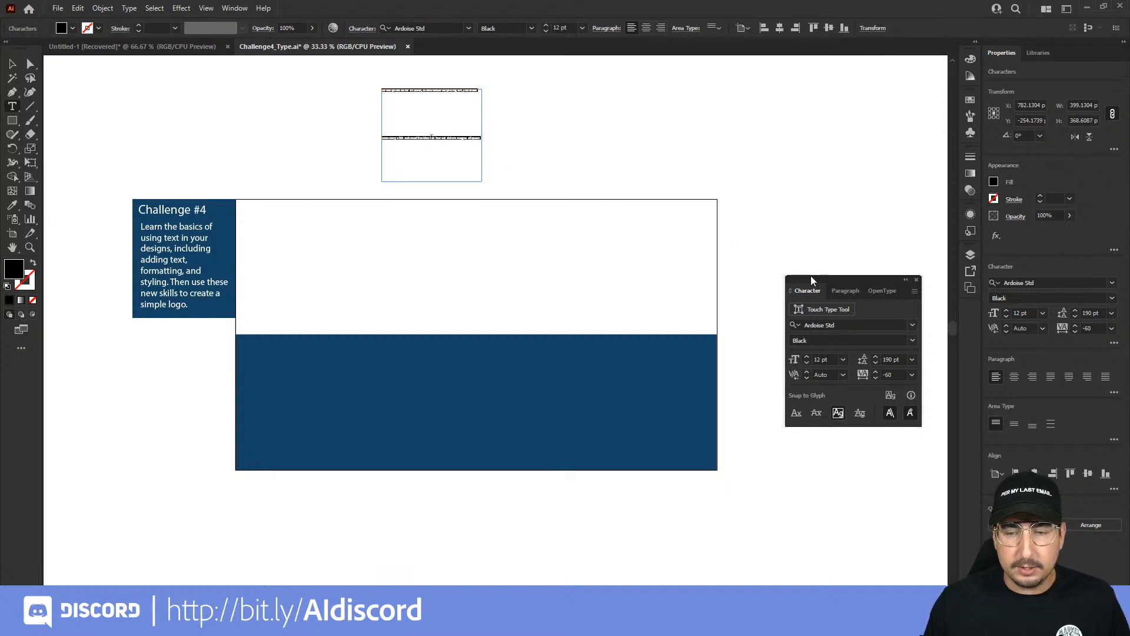
pyautogui.moveTo(809, 278); pyautogui.dragTo(542, 99)
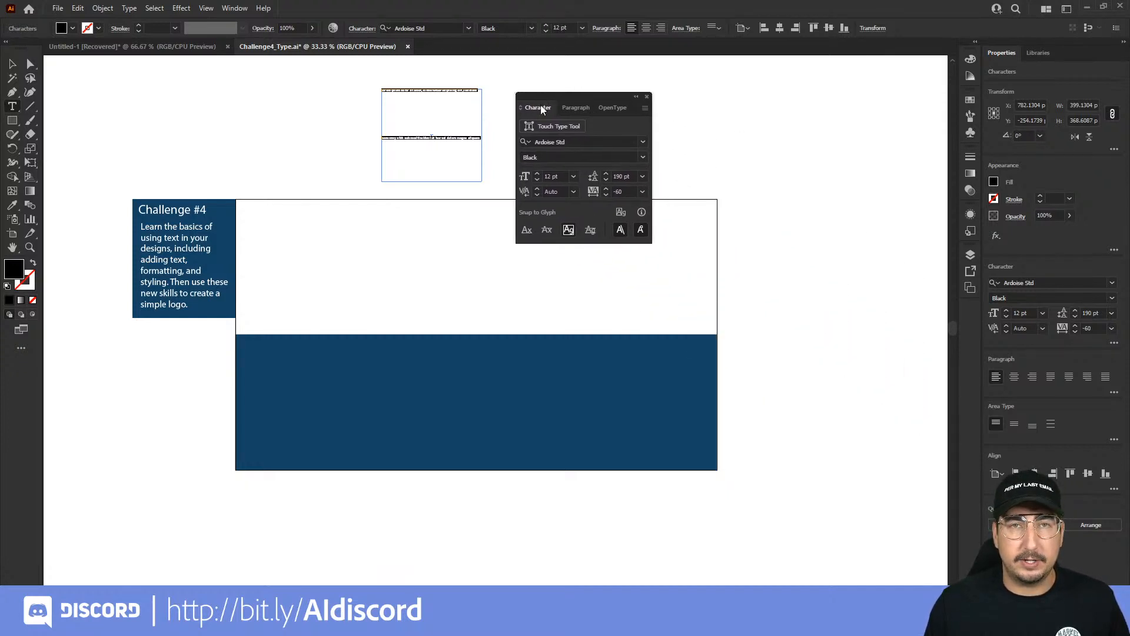
pyautogui.click(246, 12)
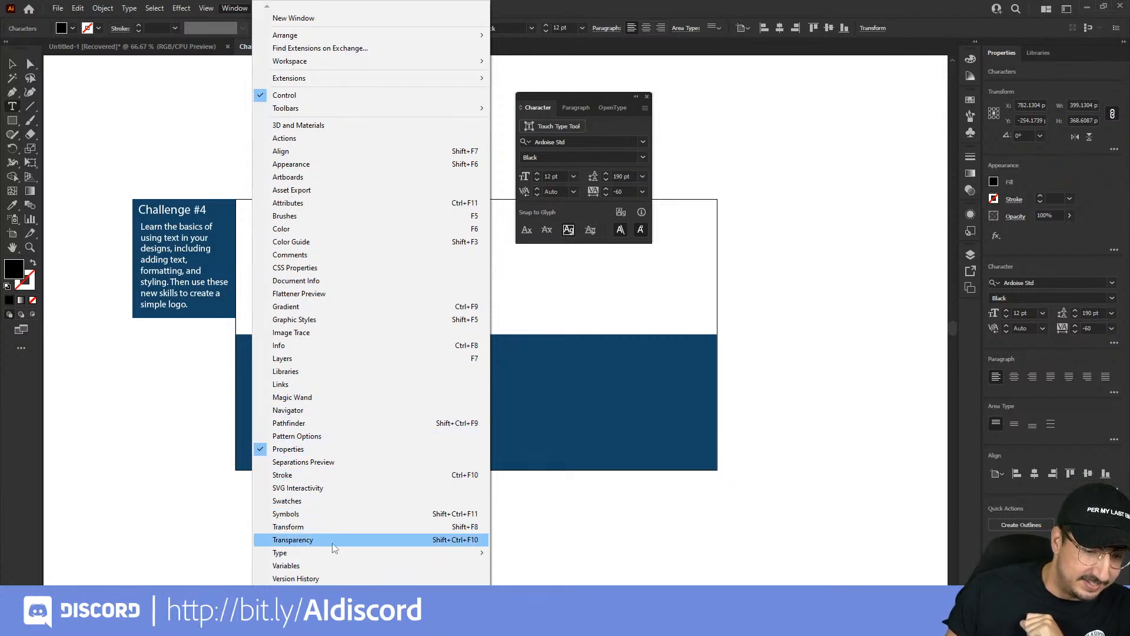
pyautogui.moveTo(331, 554)
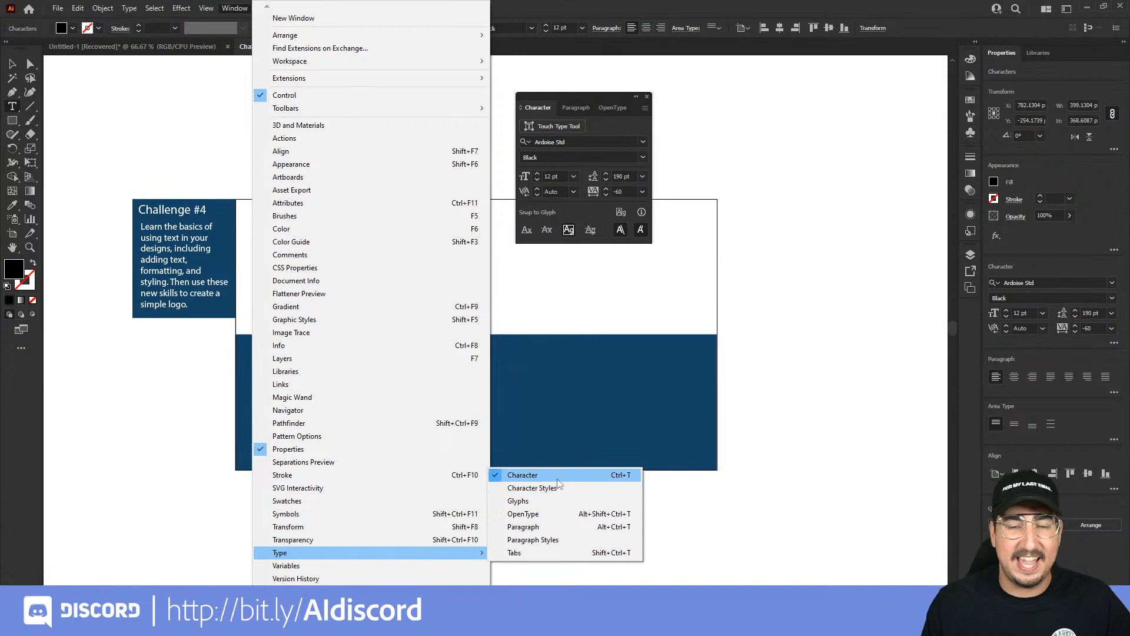
pyautogui.click(592, 101)
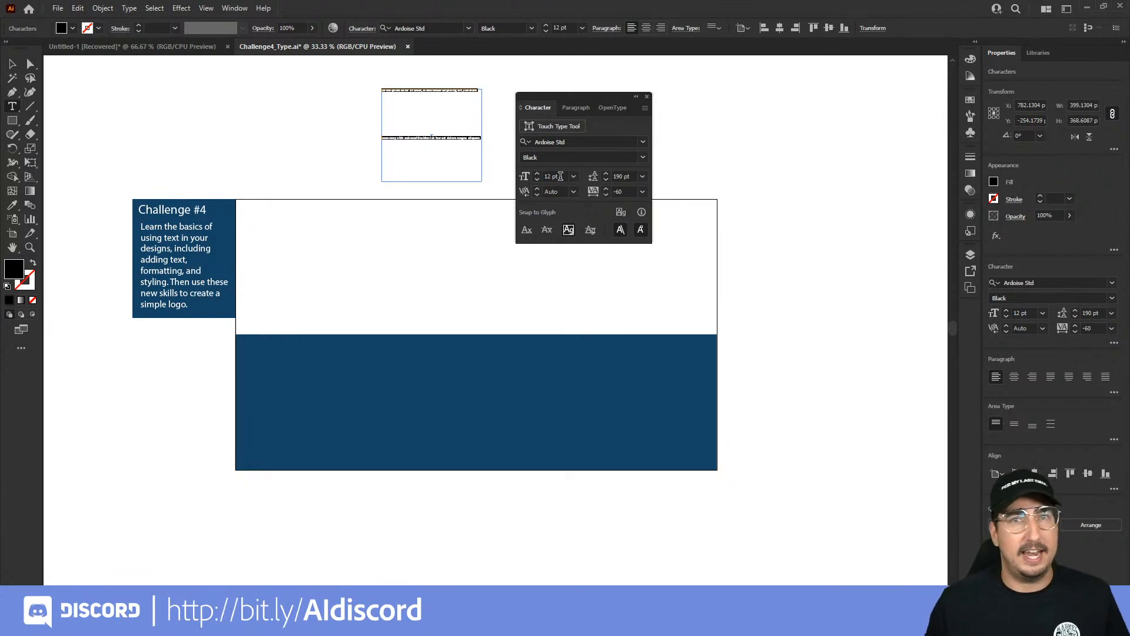
# - Try larger font sizes on the placeholder text, ending at 24 pt
pyautogui.click(560, 176)
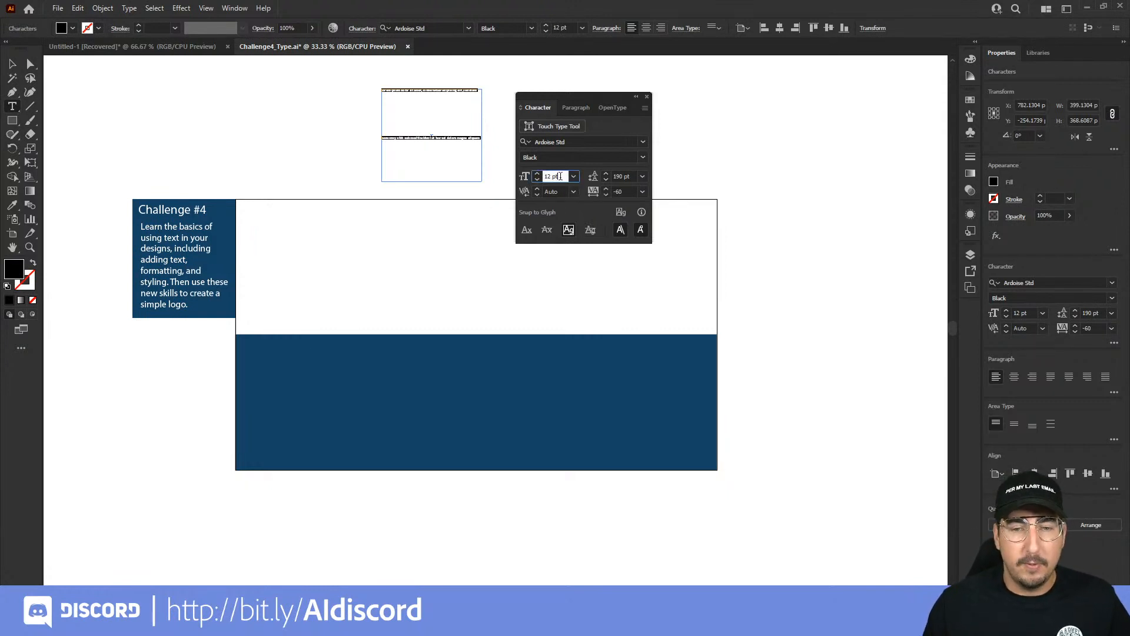
pyautogui.press('Up')
pyautogui.press('Up')
pyautogui.press('Up')
pyautogui.press('Up')
pyautogui.press('Up')
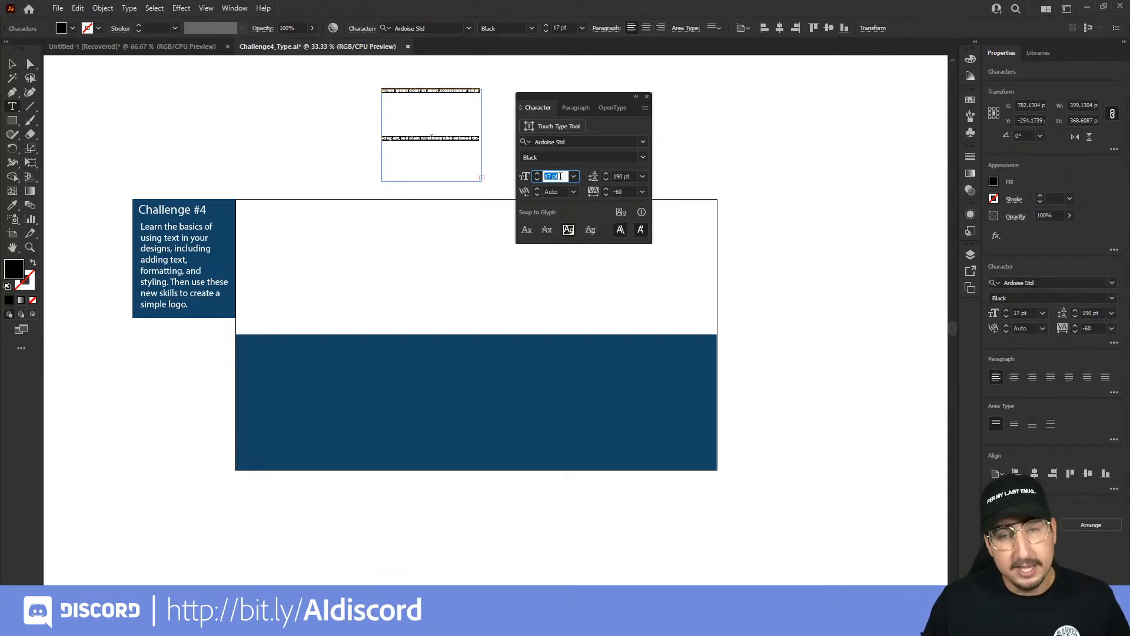
pyautogui.write('24')
pyautogui.press('Return')
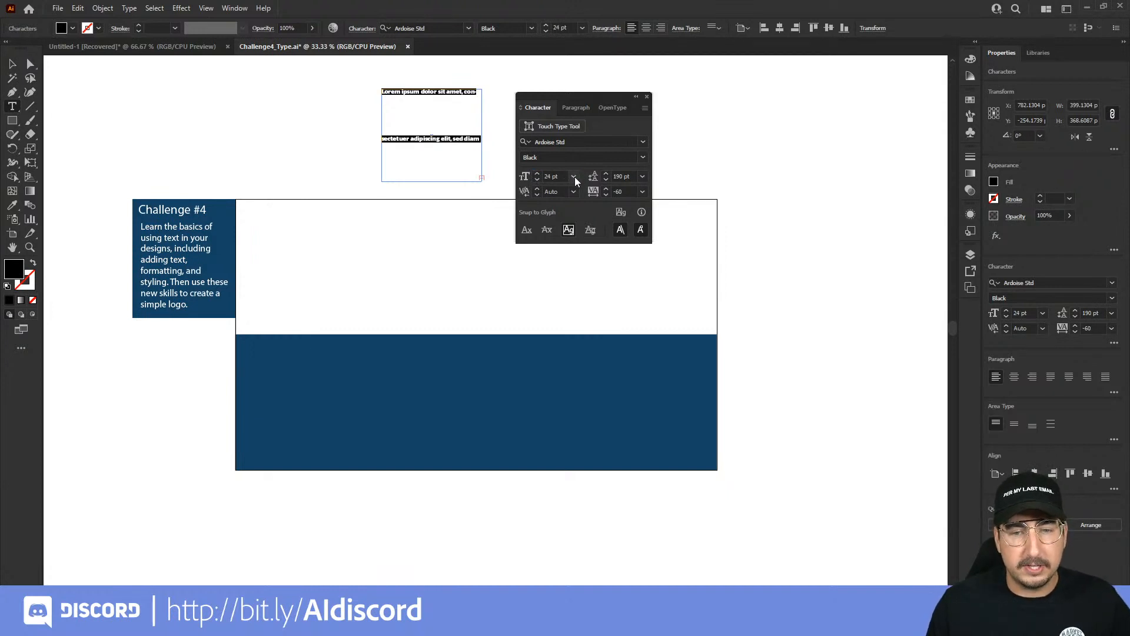
# - Set the placeholder text's font size to 36 pt and its leading to 38 pt
pyautogui.click(573, 176)
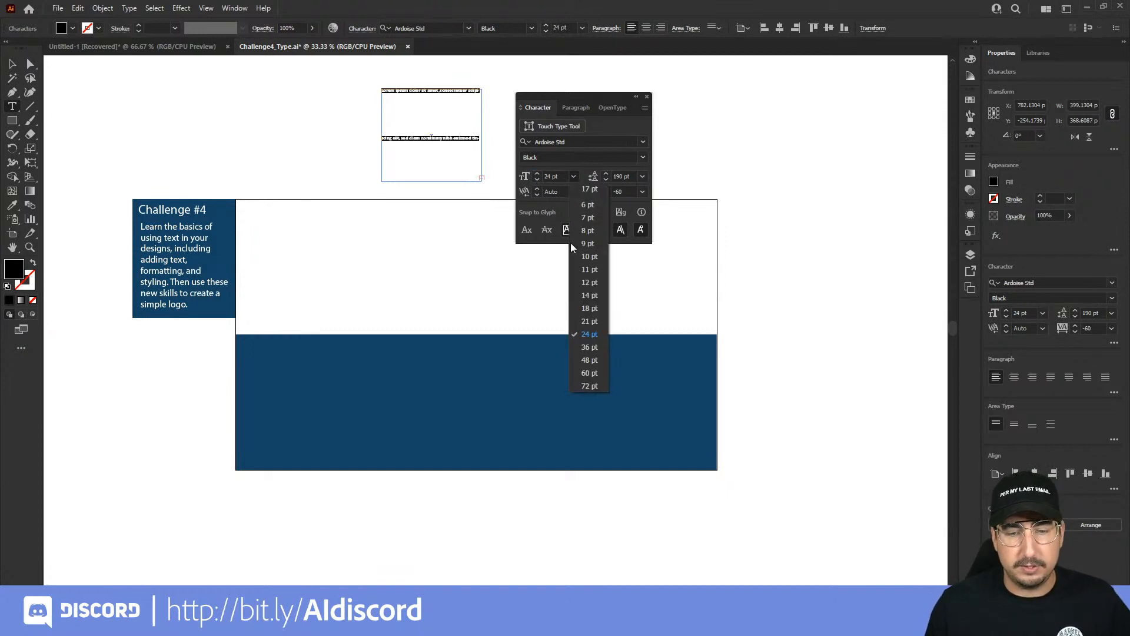
pyautogui.click(592, 349)
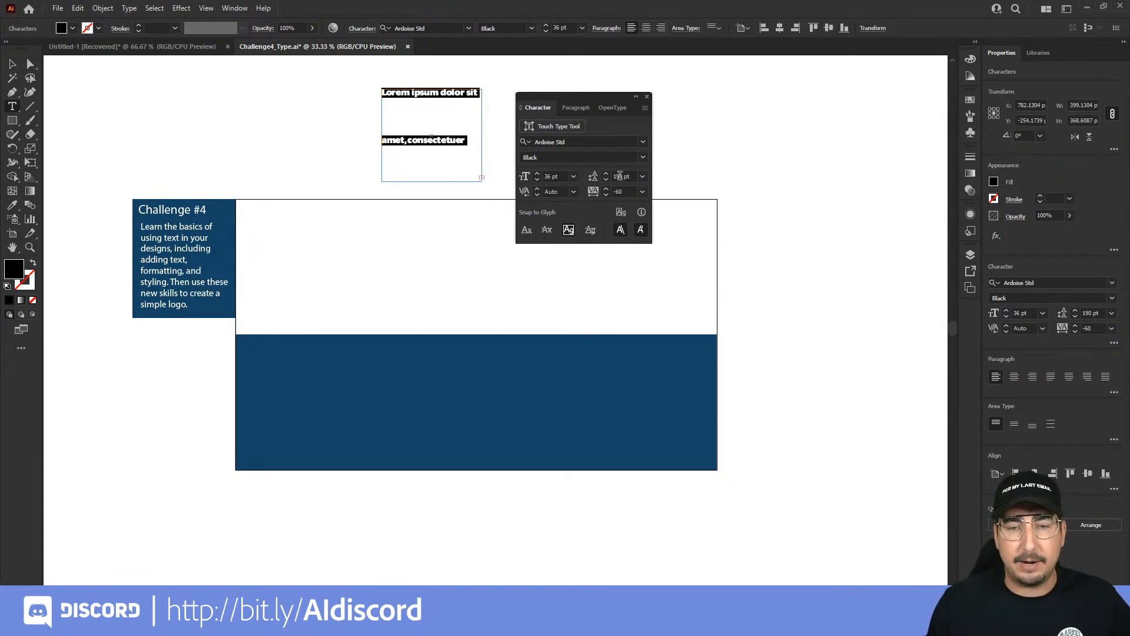
pyautogui.click(645, 180)
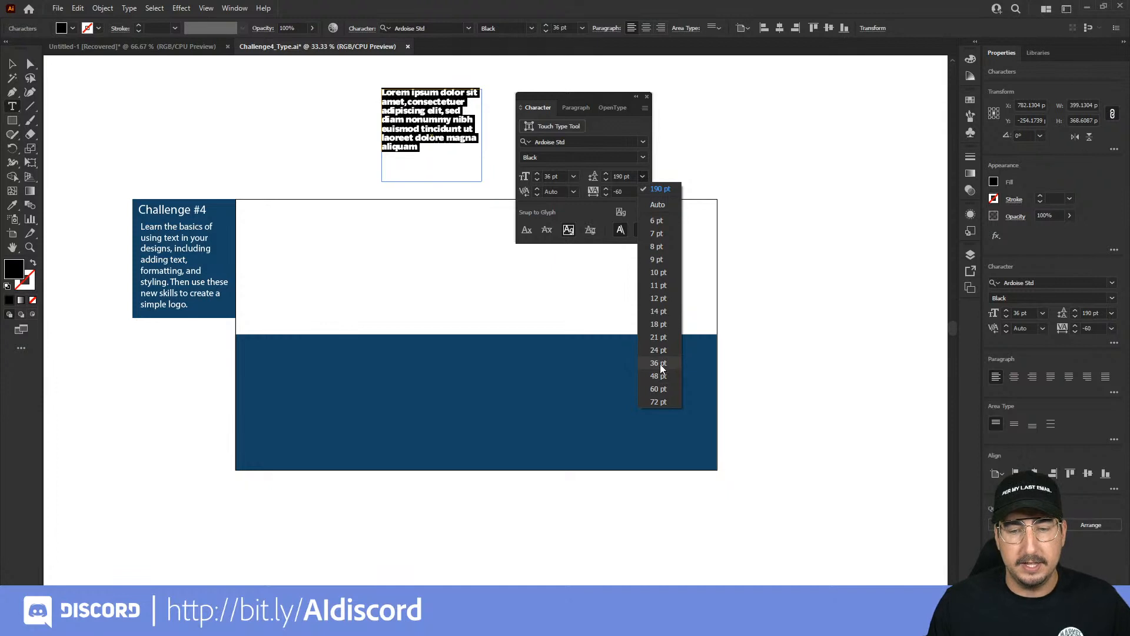
pyautogui.click(664, 367)
pyautogui.doubleClick(615, 176)
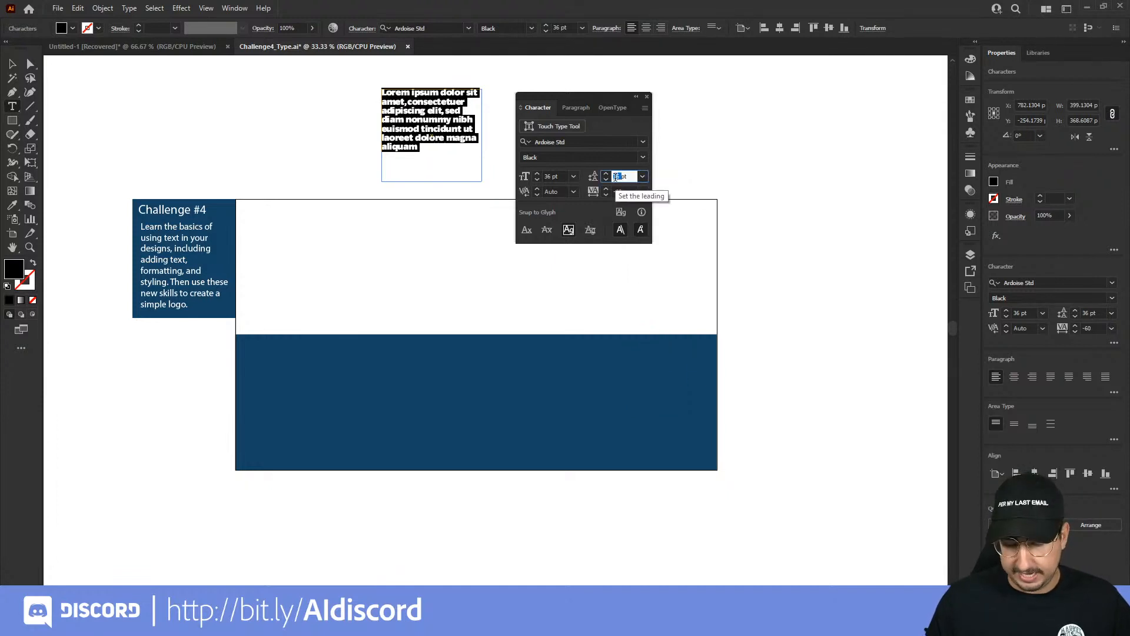
pyautogui.write('38')
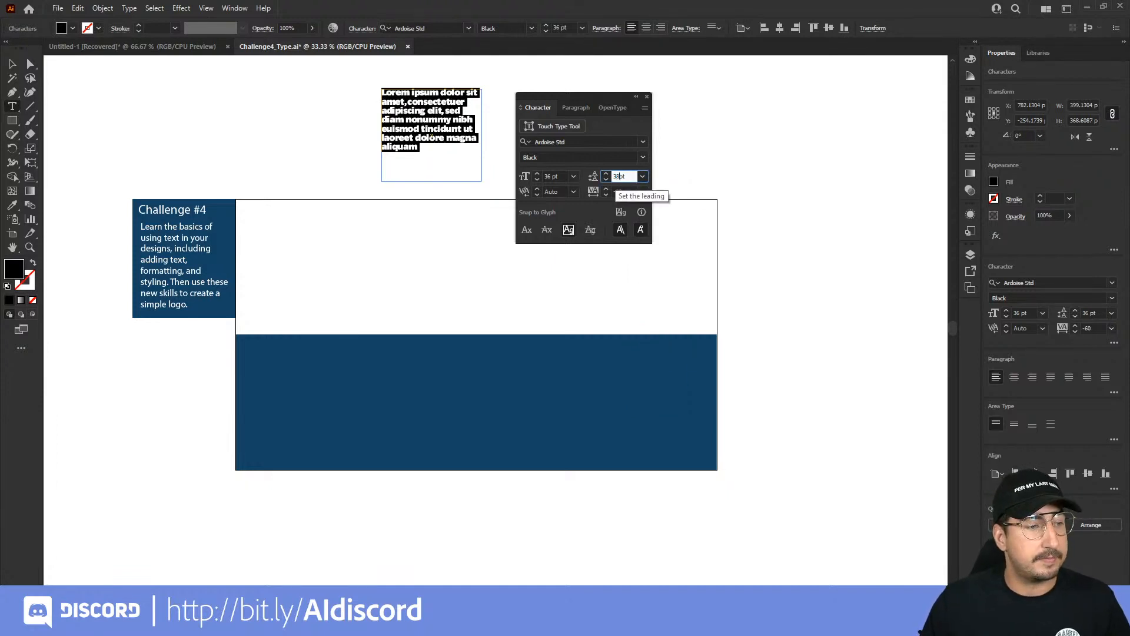
pyautogui.press('Return')
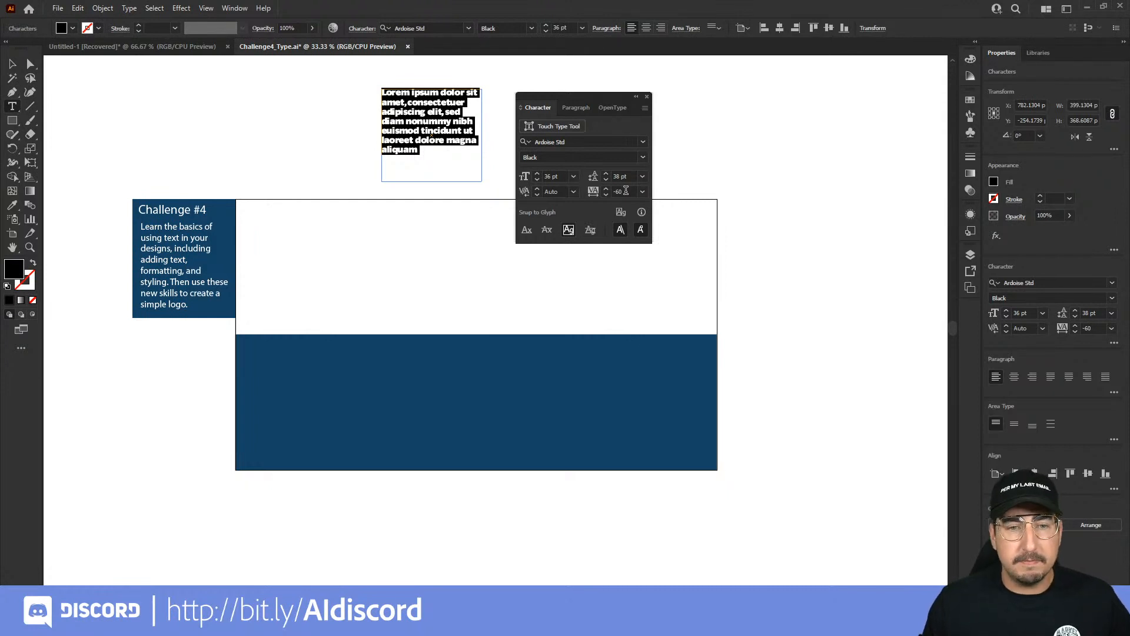
# - Finish editing the placeholder text and set the tracking of the whole text block to -10
pyautogui.press('Escape')
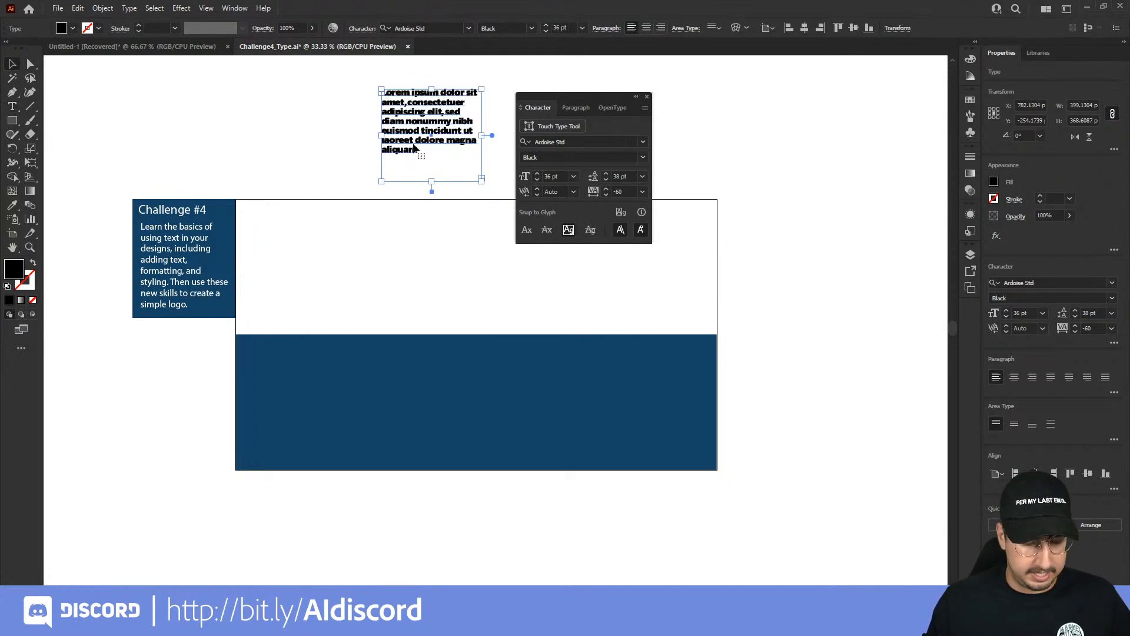
pyautogui.press('z')
pyautogui.click(472, 146)
pyautogui.click(471, 307)
pyautogui.click(470, 307)
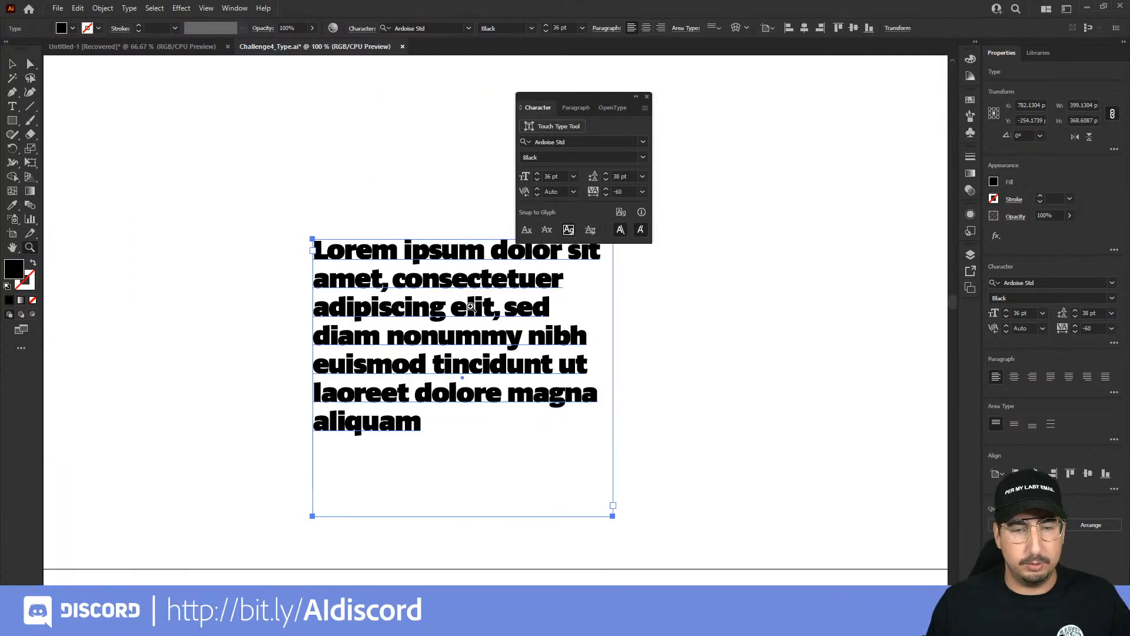
pyautogui.click(497, 334)
pyautogui.moveTo(497, 335); pyautogui.dragTo(371, 230)
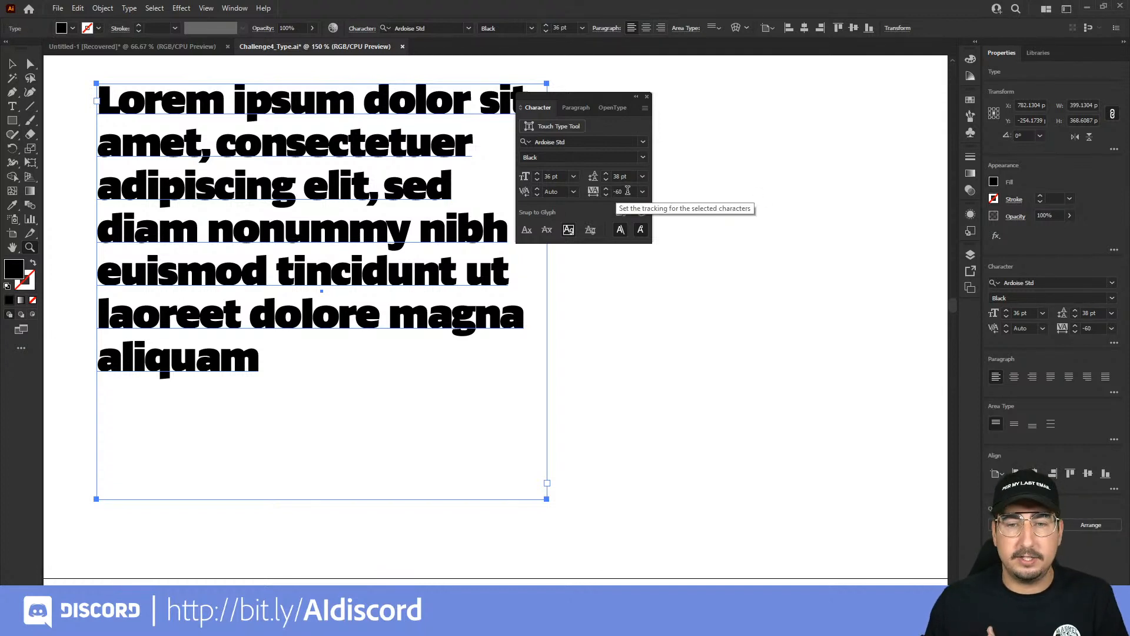
pyautogui.click(642, 191)
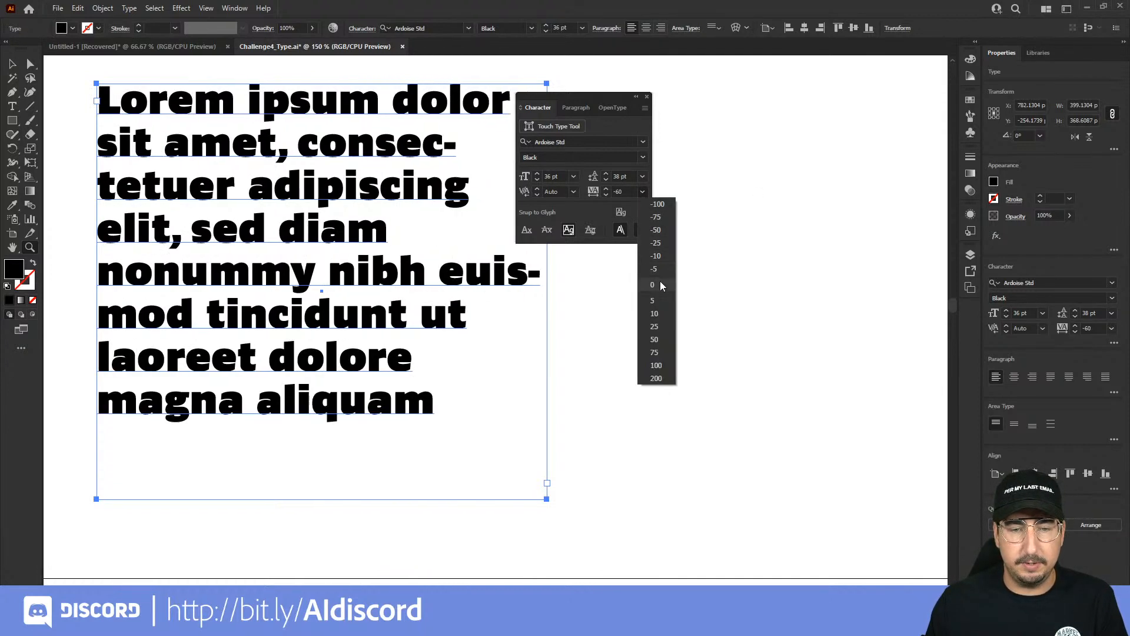
pyautogui.click(659, 284)
pyautogui.click(642, 193)
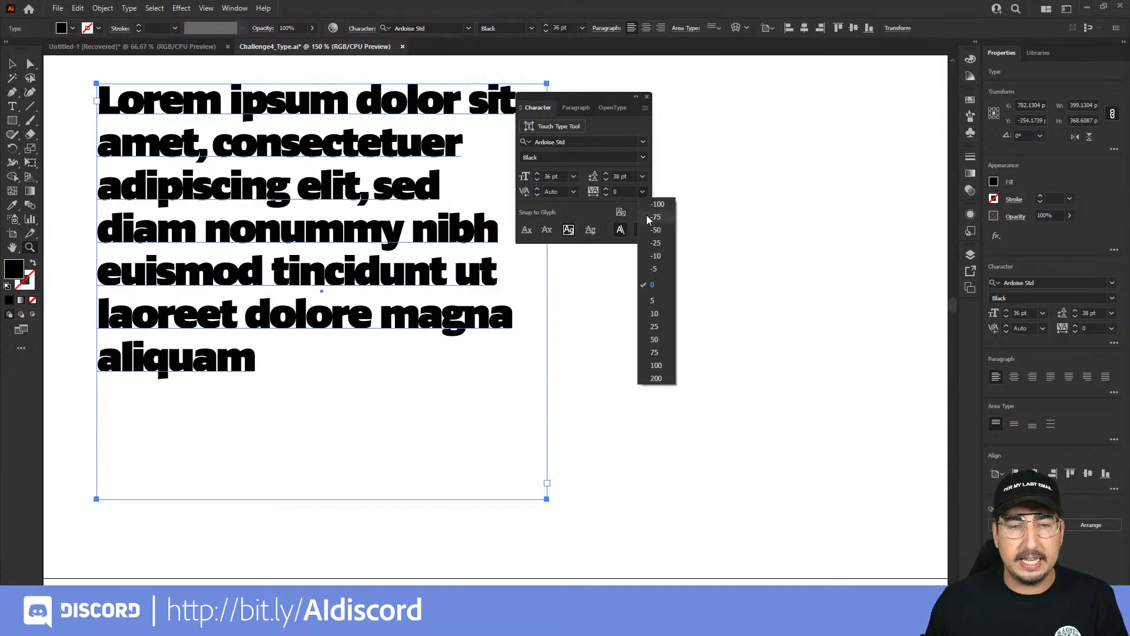
pyautogui.click(656, 257)
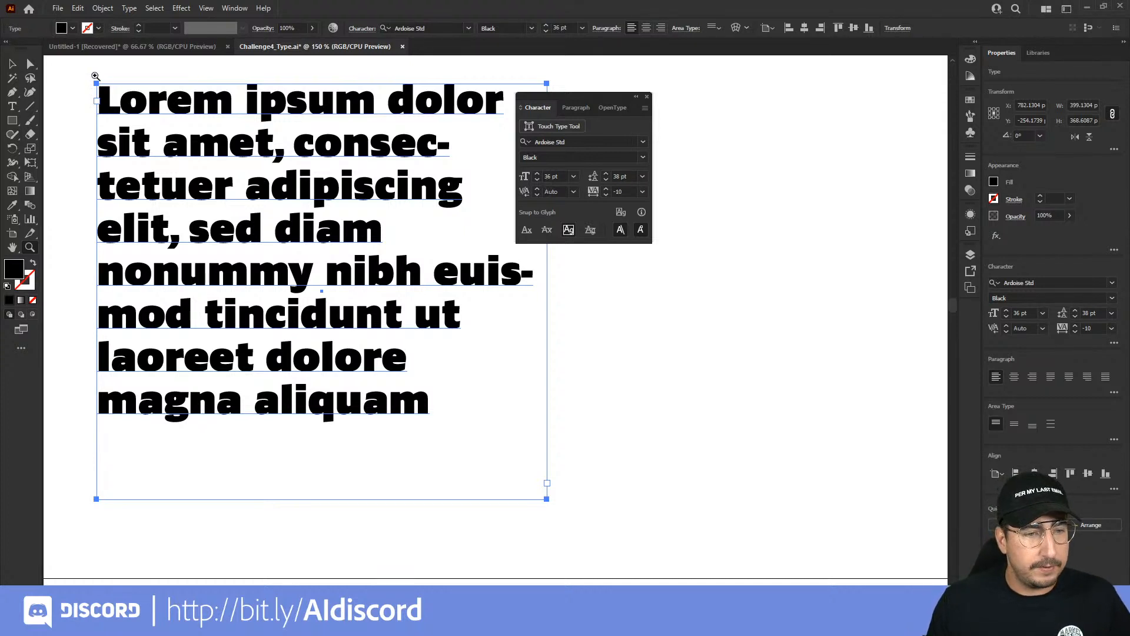
# - Duplicate the placeholder text block about 516 px to its right and replace the copy's text with "AVY"
pyautogui.click(12, 63)
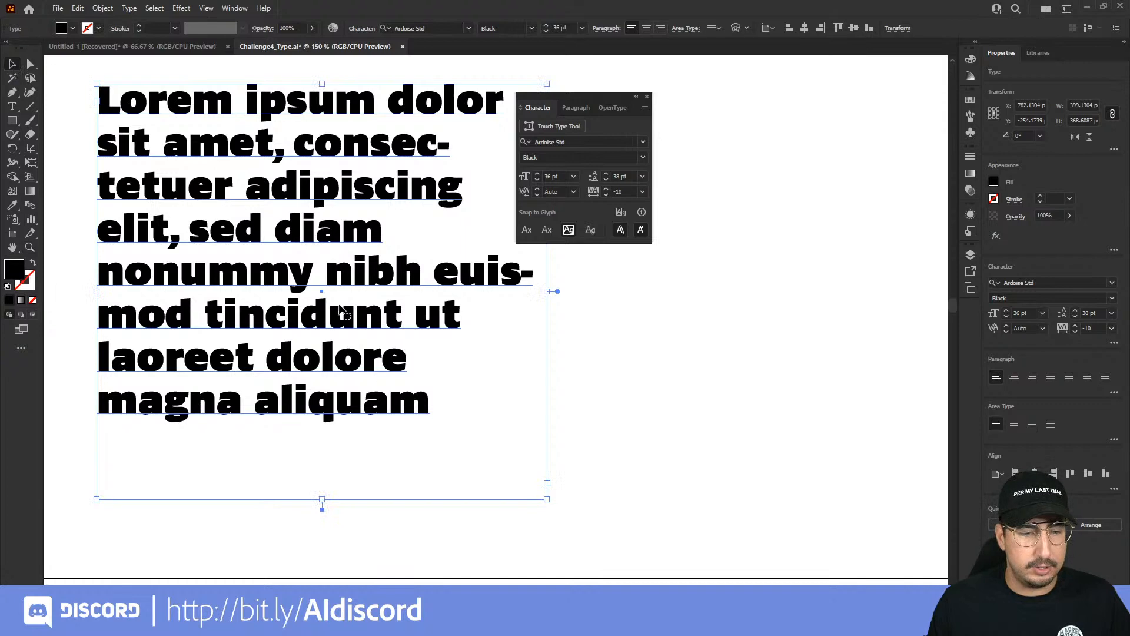
pyautogui.moveTo(197, 288); pyautogui.dragTo(779, 306)
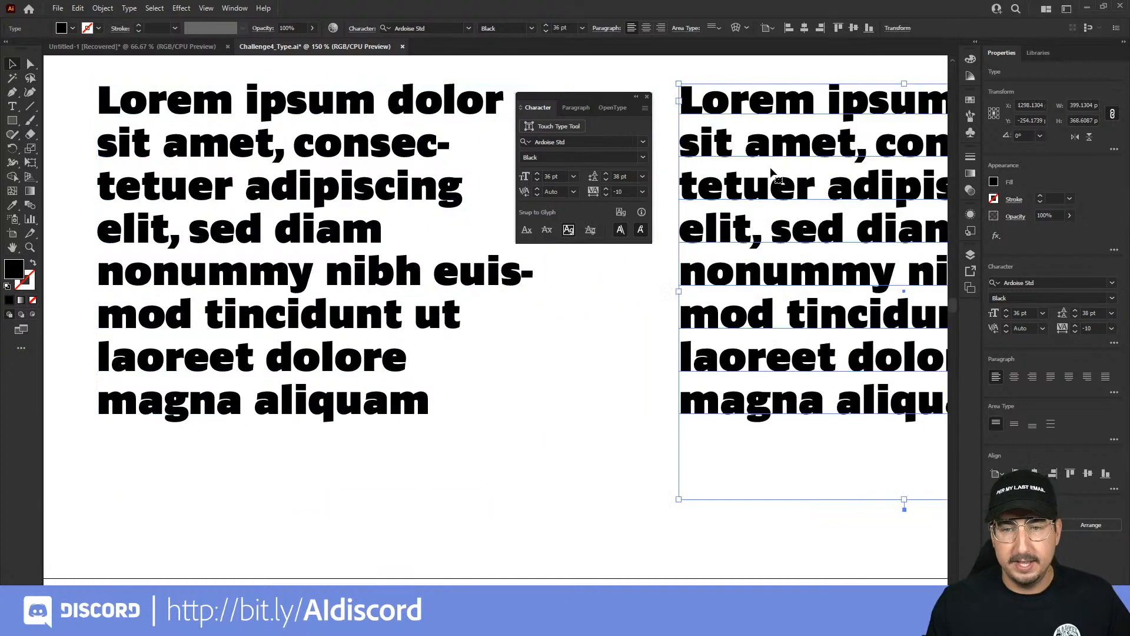
pyautogui.doubleClick(767, 159)
pyautogui.hotkey('ctrl', 'a')
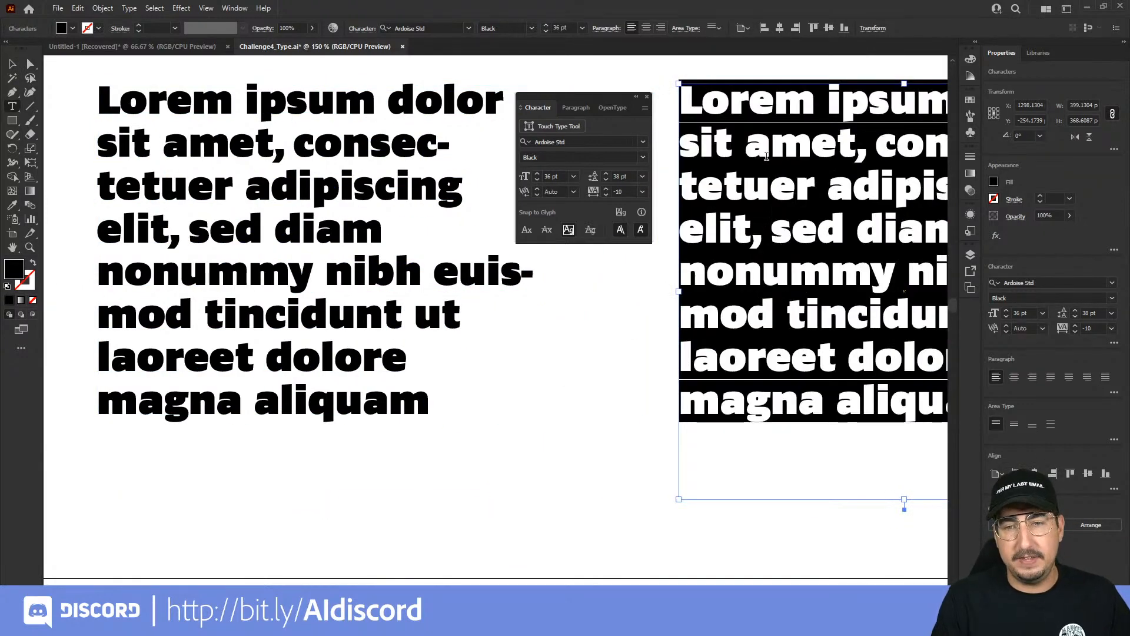
pyautogui.write('AVY')
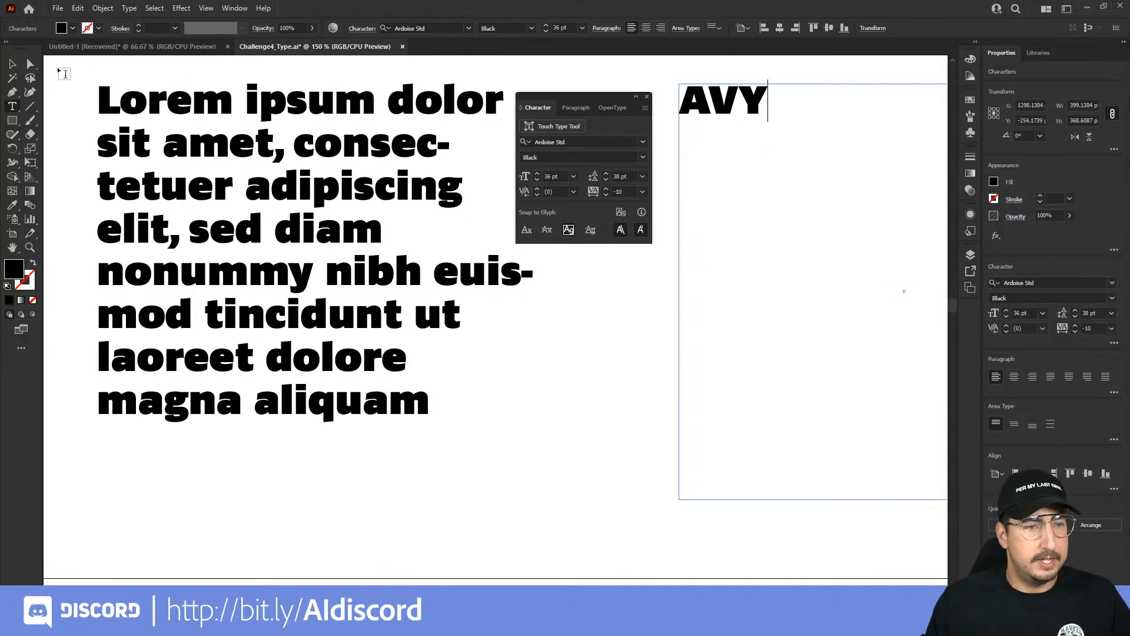
pyautogui.click(12, 64)
# - Move the Character panel clear of the AVY text and select its letters "AV" for editing
pyautogui.moveTo(564, 93); pyautogui.dragTo(799, 105)
pyautogui.moveTo(635, 146); pyautogui.dragTo(306, 188)
pyautogui.press('z')
pyautogui.click(422, 187)
pyautogui.click(536, 196)
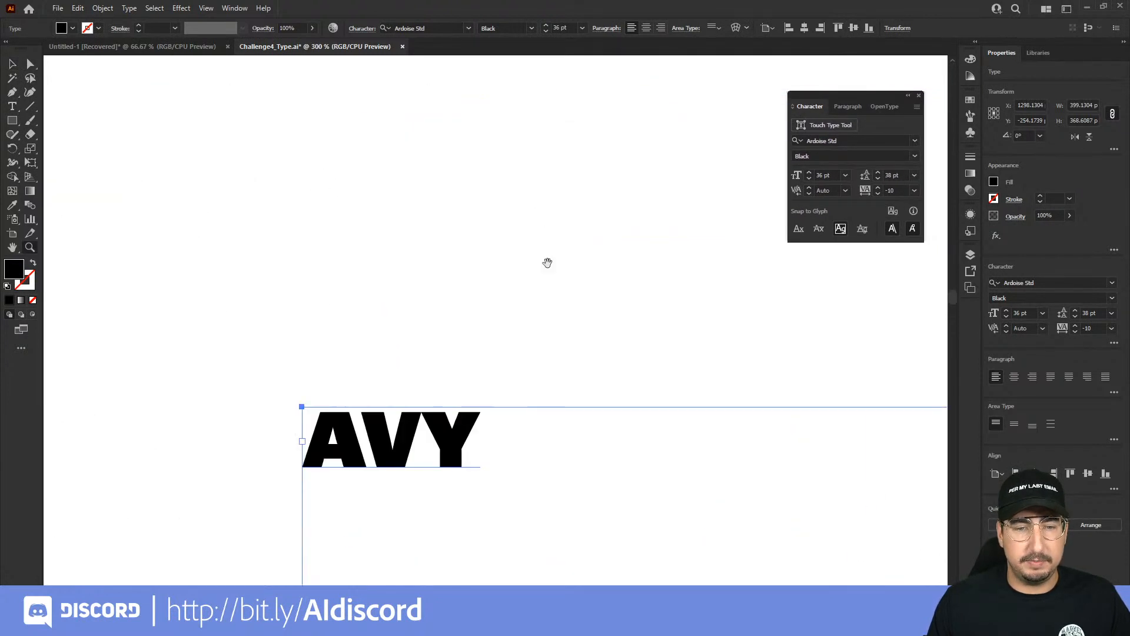
pyautogui.moveTo(547, 262); pyautogui.dragTo(466, 96)
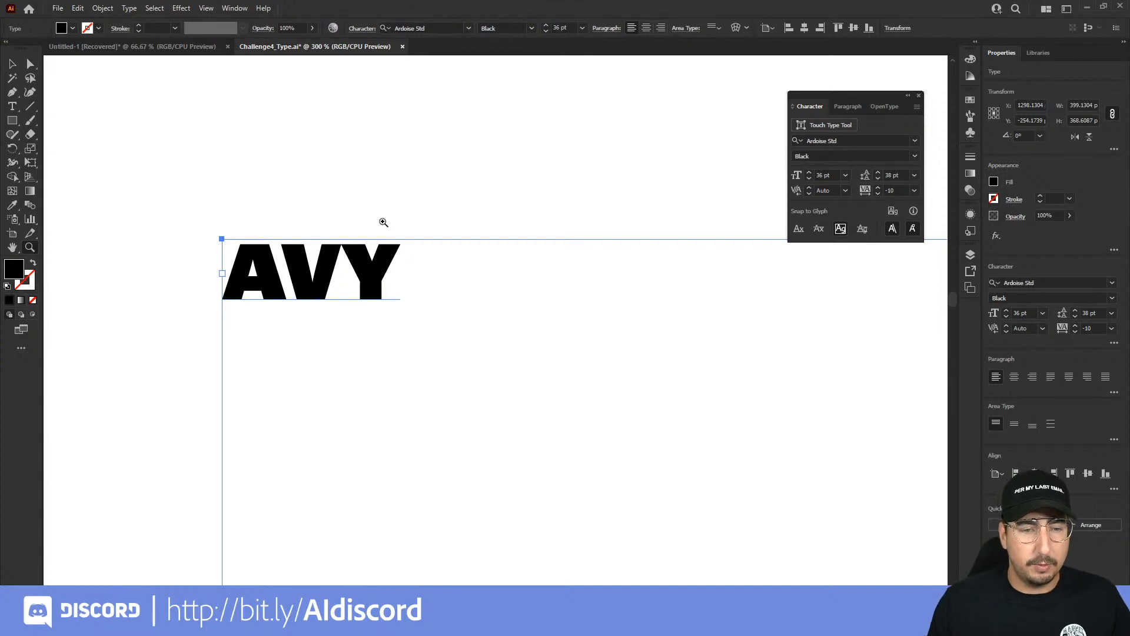
pyautogui.press('t')
pyautogui.moveTo(332, 268); pyautogui.dragTo(240, 272)
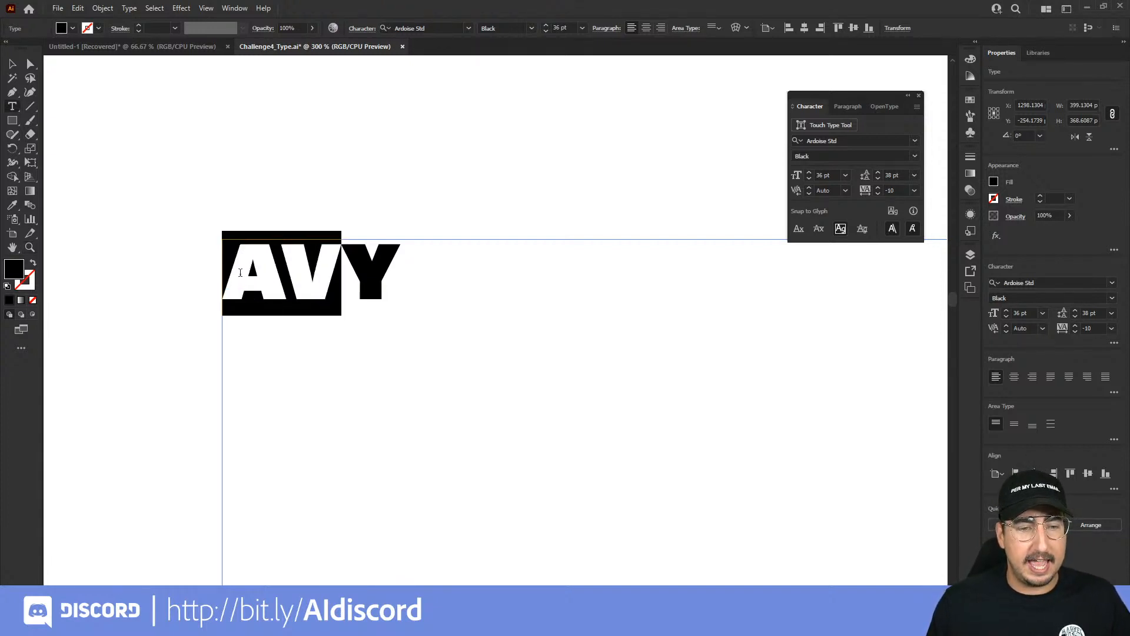
# - Set the kerning of the selected letters "AV" to 0
pyautogui.click(844, 192)
pyautogui.click(845, 194)
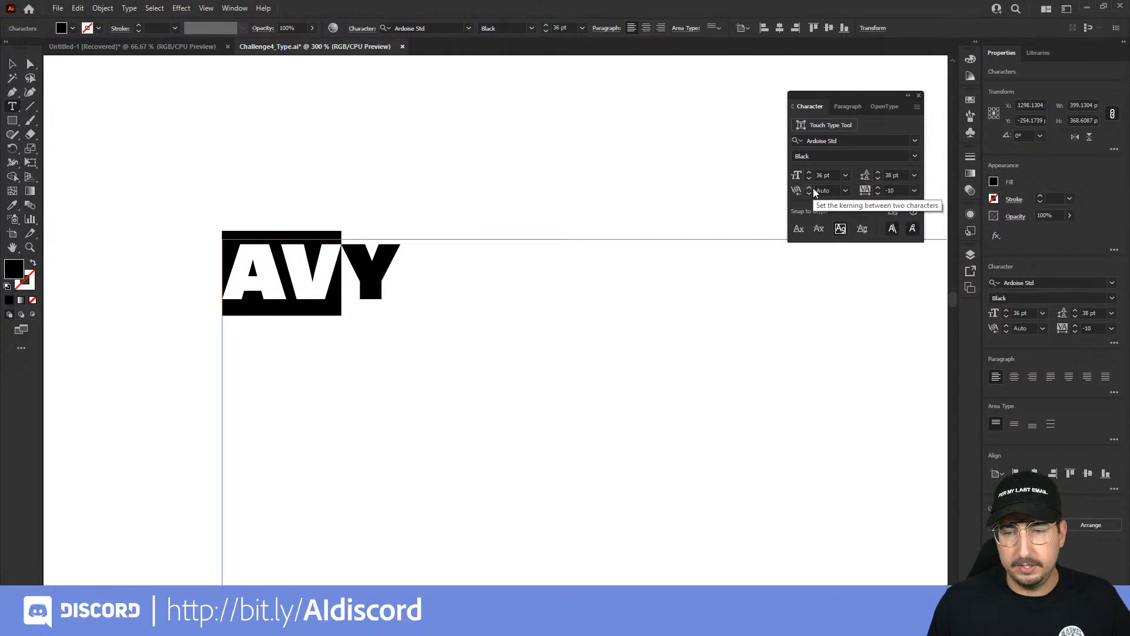
pyautogui.click(829, 191)
pyautogui.write('0')
pyautogui.press('Return')
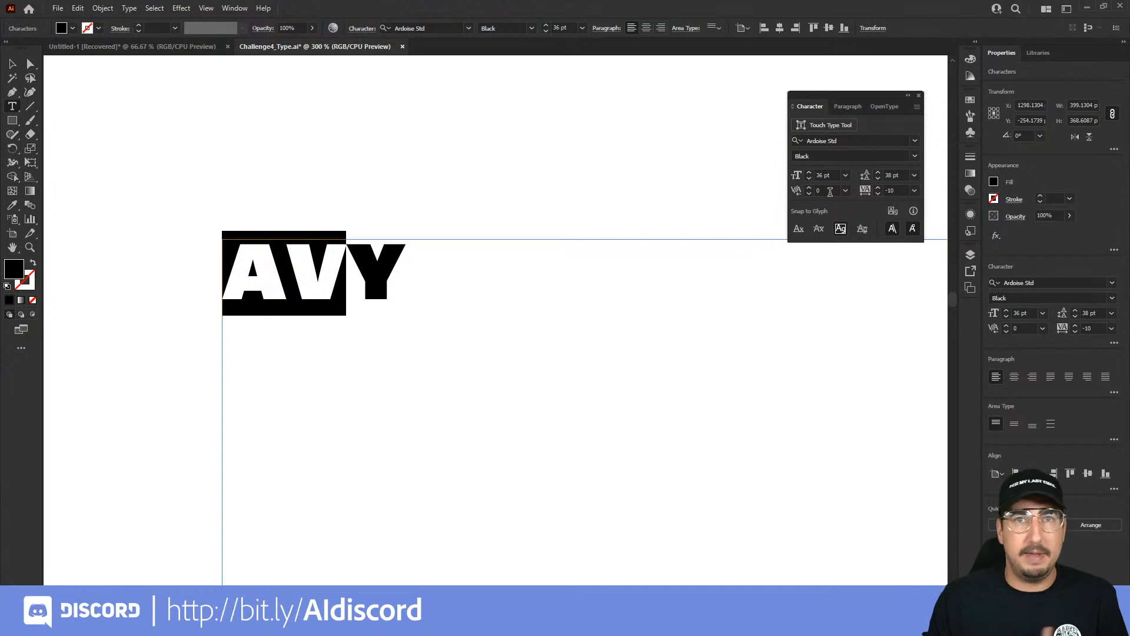
# - Try Auto kerning on the selected letters "AV" and set their kerning to Optical
pyautogui.click(846, 190)
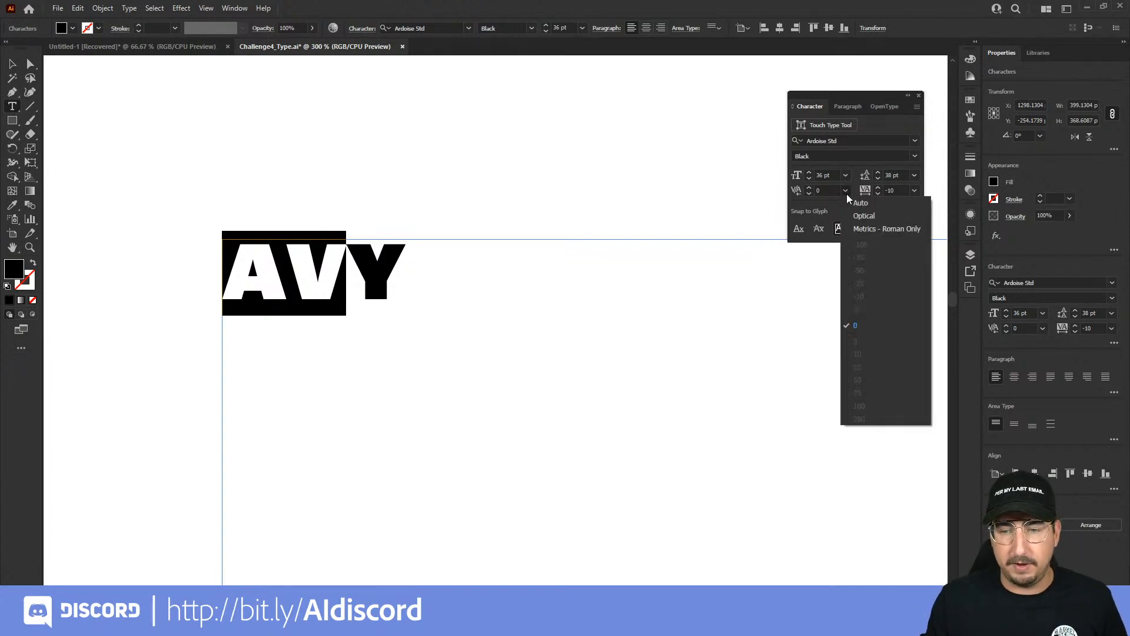
pyautogui.click(856, 203)
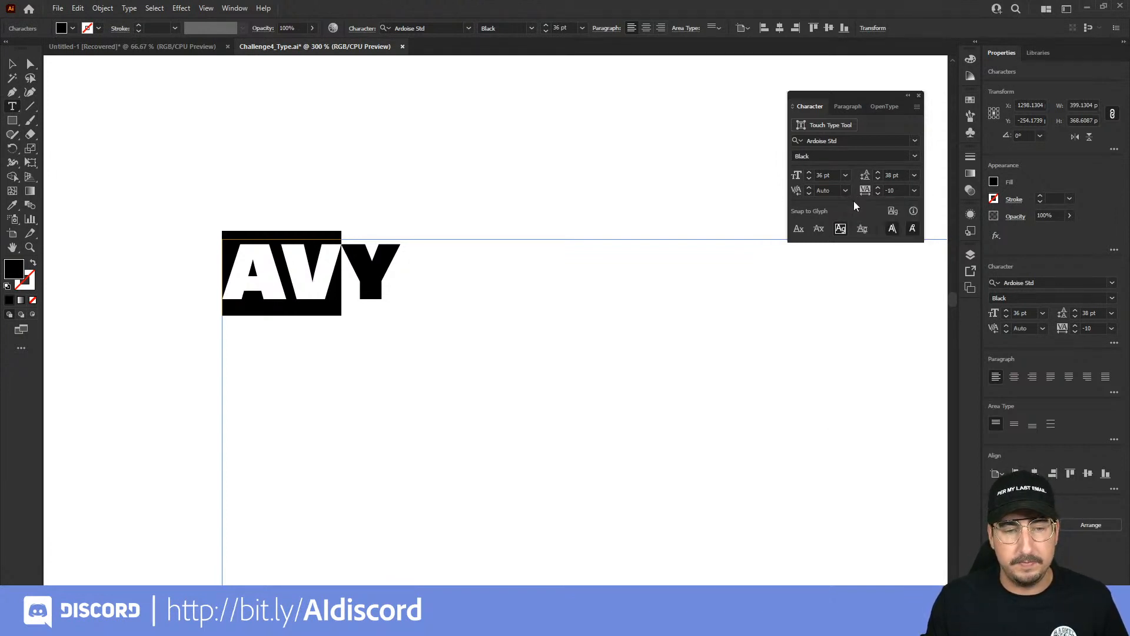
pyautogui.click(846, 191)
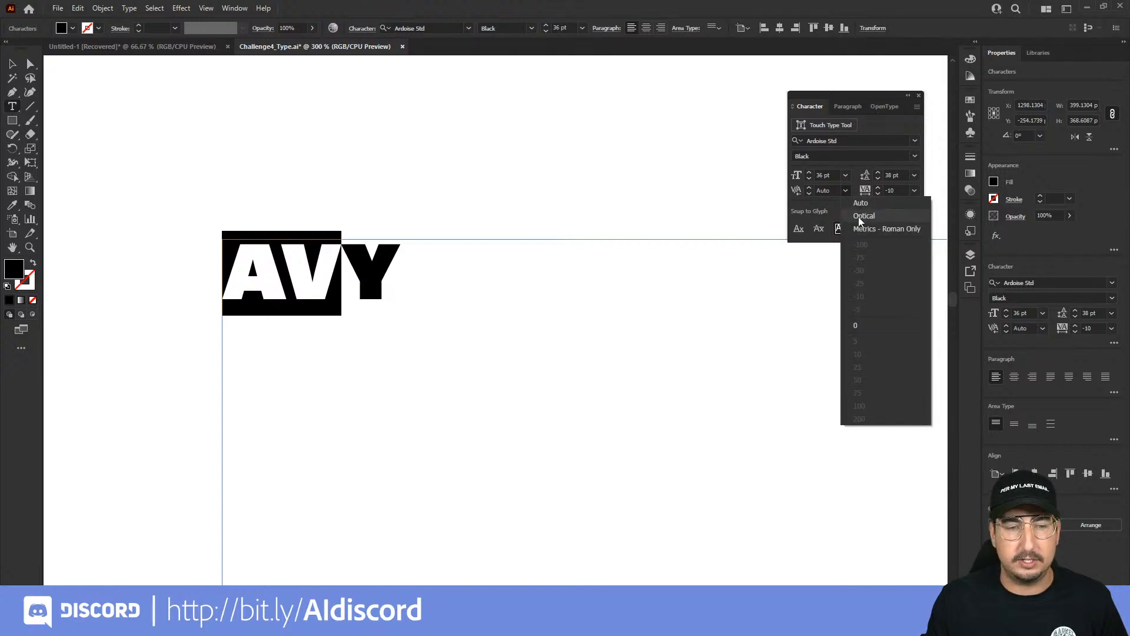
pyautogui.click(858, 217)
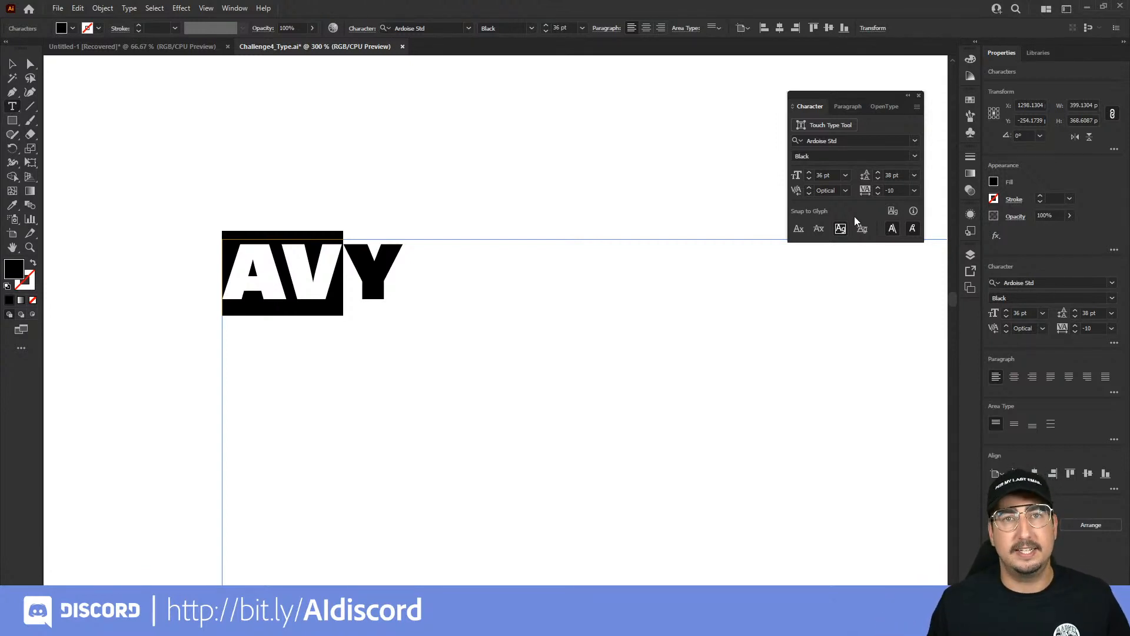
# - Delete the AVY text and the Lorem ipsum placeholder text block
pyautogui.click(7, 66)
pyautogui.press('Delete')
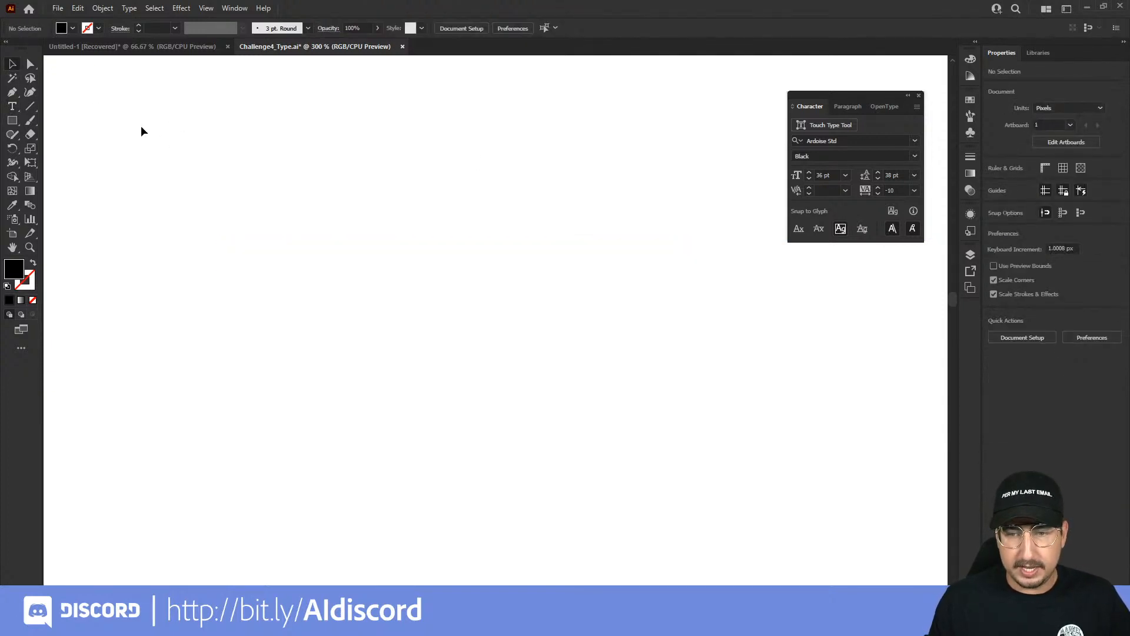
pyautogui.press('z')
pyautogui.keyDown('alt'); pyautogui.click(533, 365); pyautogui.keyUp('alt')
pyautogui.keyDown('alt'); pyautogui.click(564, 373); pyautogui.keyUp('alt')
pyautogui.keyDown('alt'); pyautogui.click(563, 372); pyautogui.keyUp('alt')
pyautogui.moveTo(432, 433); pyautogui.dragTo(651, 273)
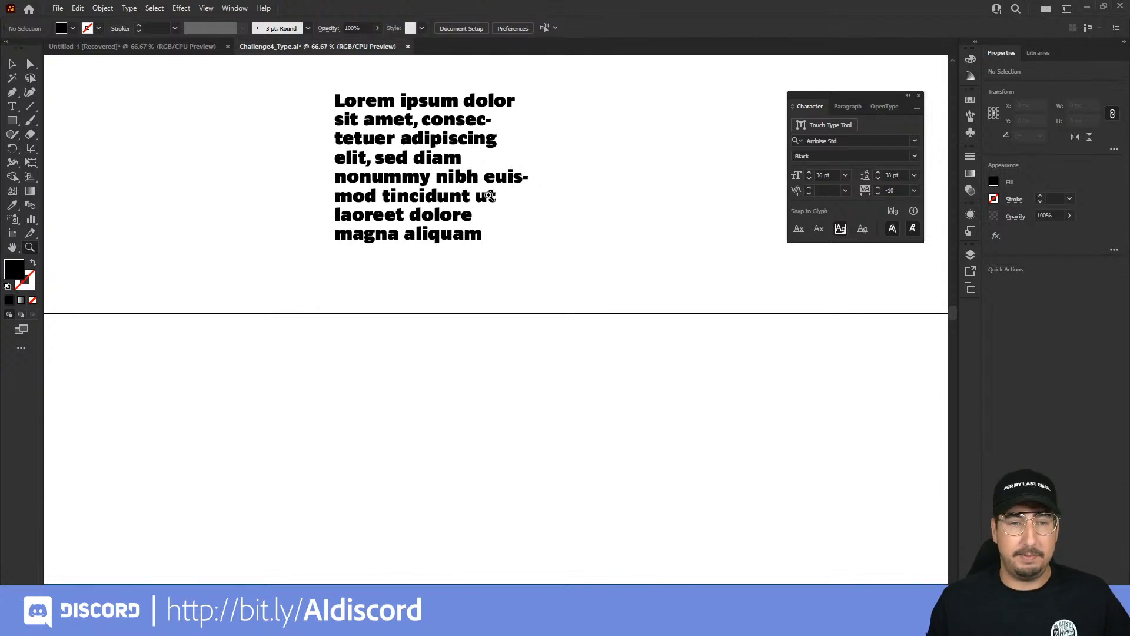
pyautogui.press('v')
pyautogui.click(410, 133)
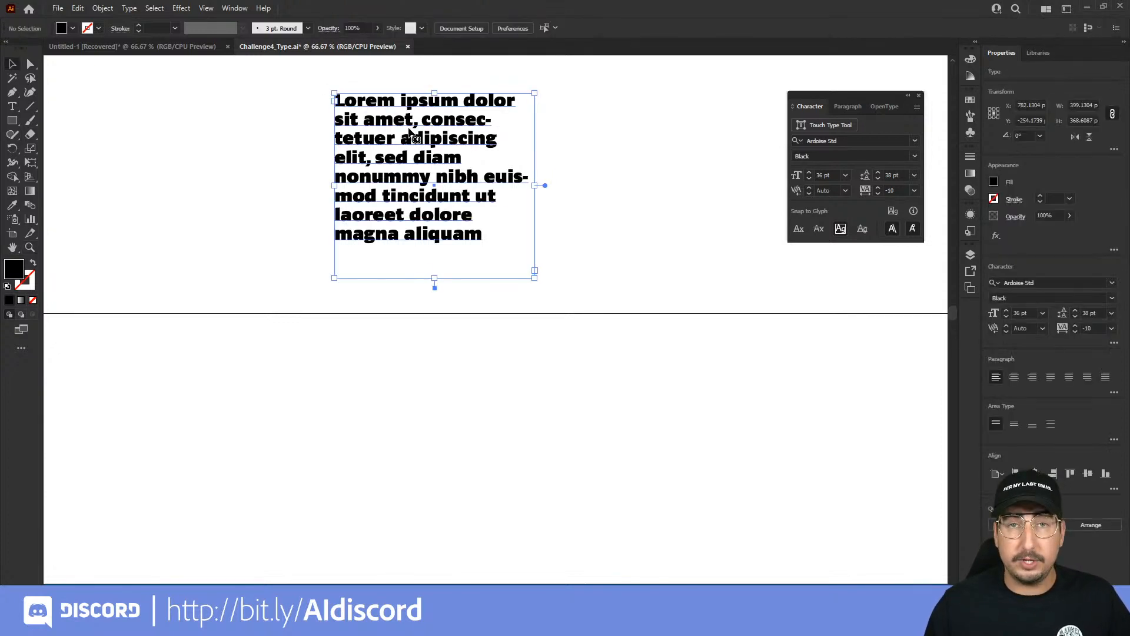
pyautogui.press('Delete')
# - Add point text reading "DAFFY" and "TAFFY" on two lines in the white upper half of the artboard
pyautogui.press('z')
pyautogui.keyDown('alt'); pyautogui.click(493, 374); pyautogui.keyUp('alt')
pyautogui.moveTo(502, 364); pyautogui.dragTo(459, 210)
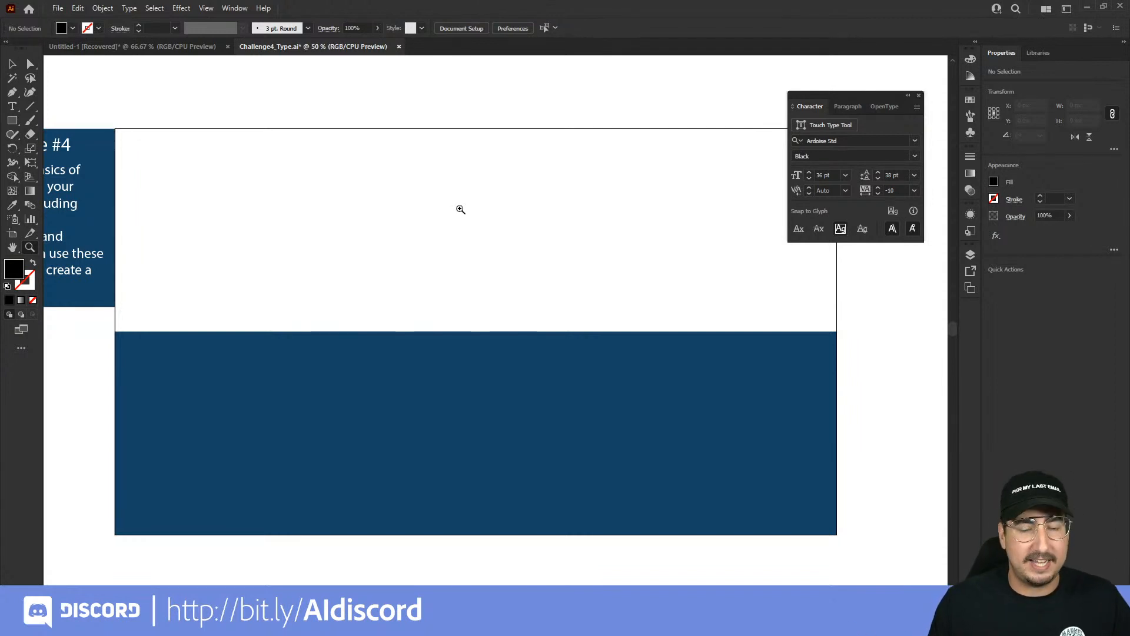
pyautogui.press('t')
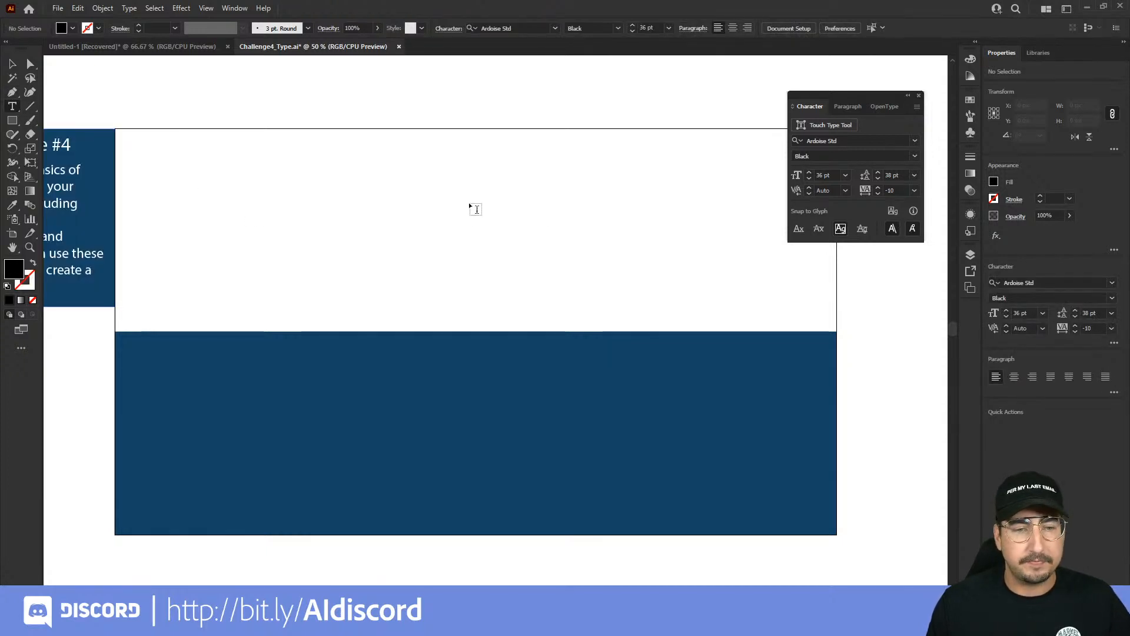
pyautogui.click(391, 196)
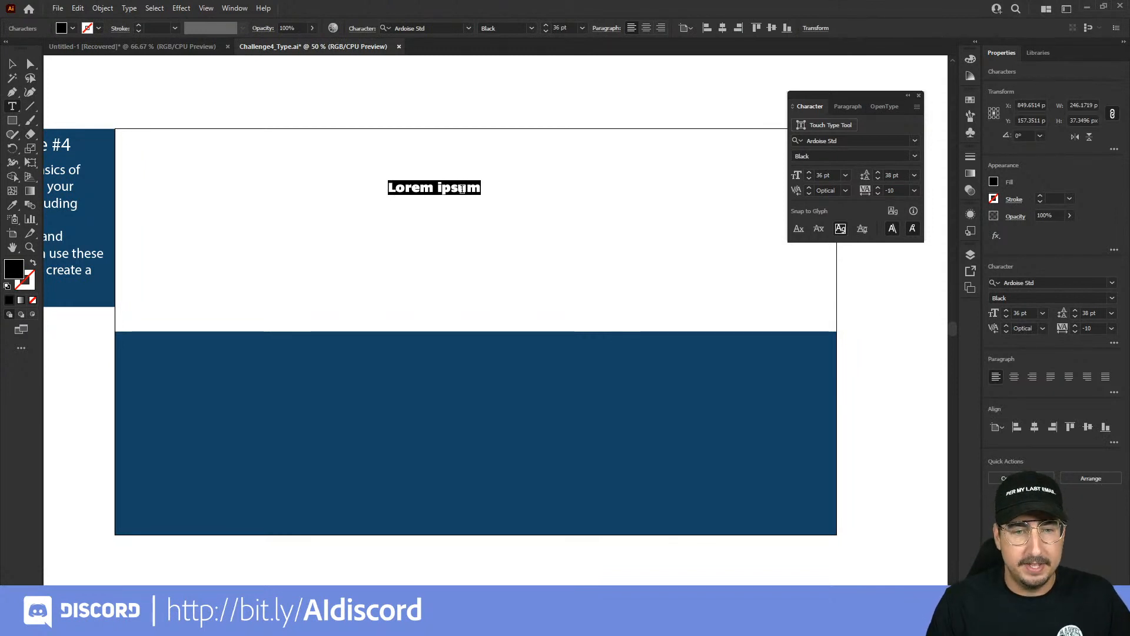
pyautogui.write('DAFFY')
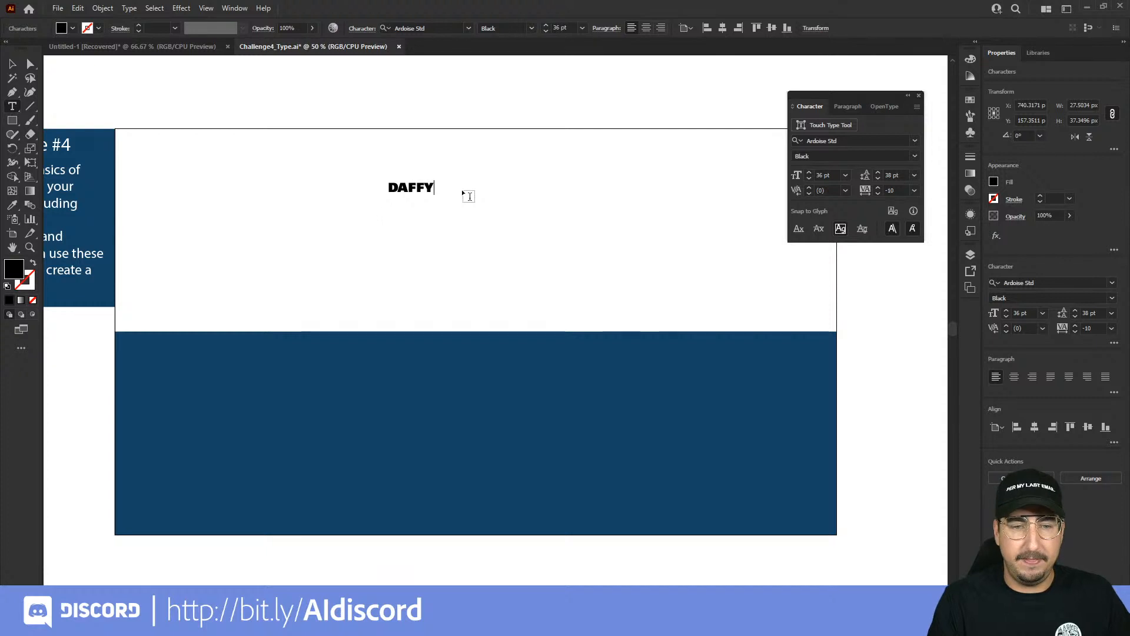
pyautogui.press('Return')
pyautogui.write('TAFFY')
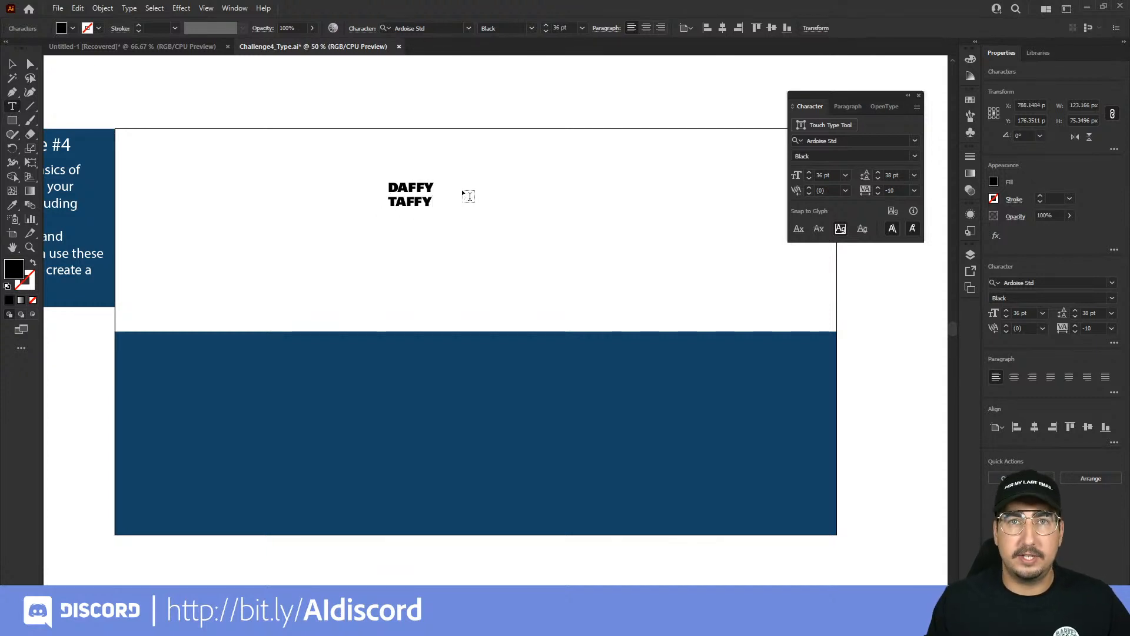
pyautogui.click(13, 63)
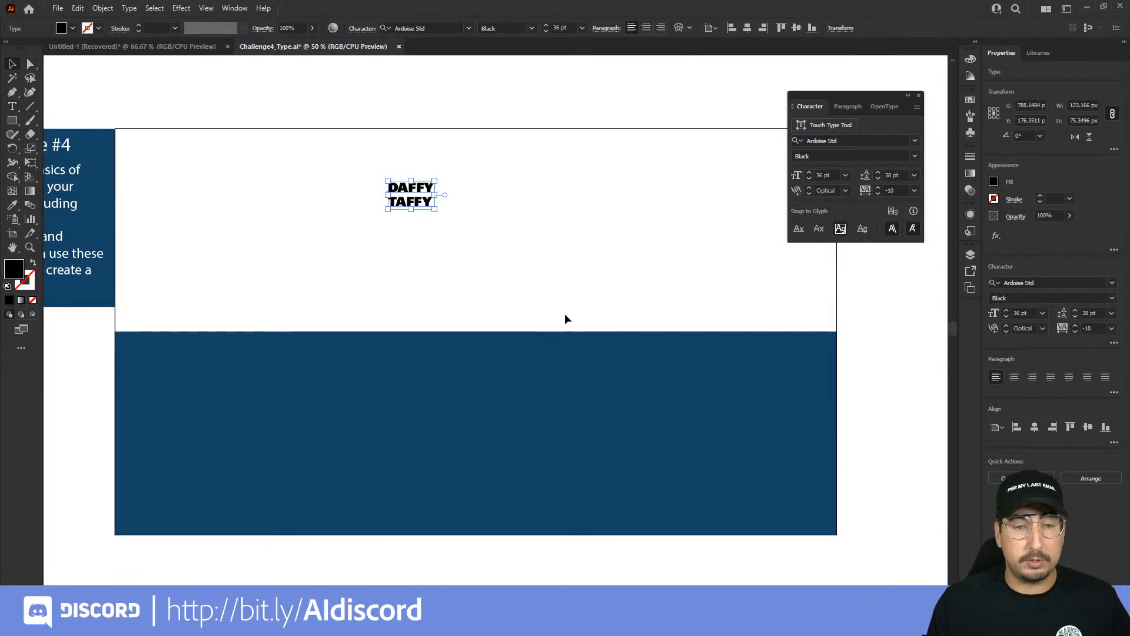
# - Try scaling the DAFFY TAFFY text up freehand to about 173.5 pt
pyautogui.click(12, 149)
pyautogui.press('s')
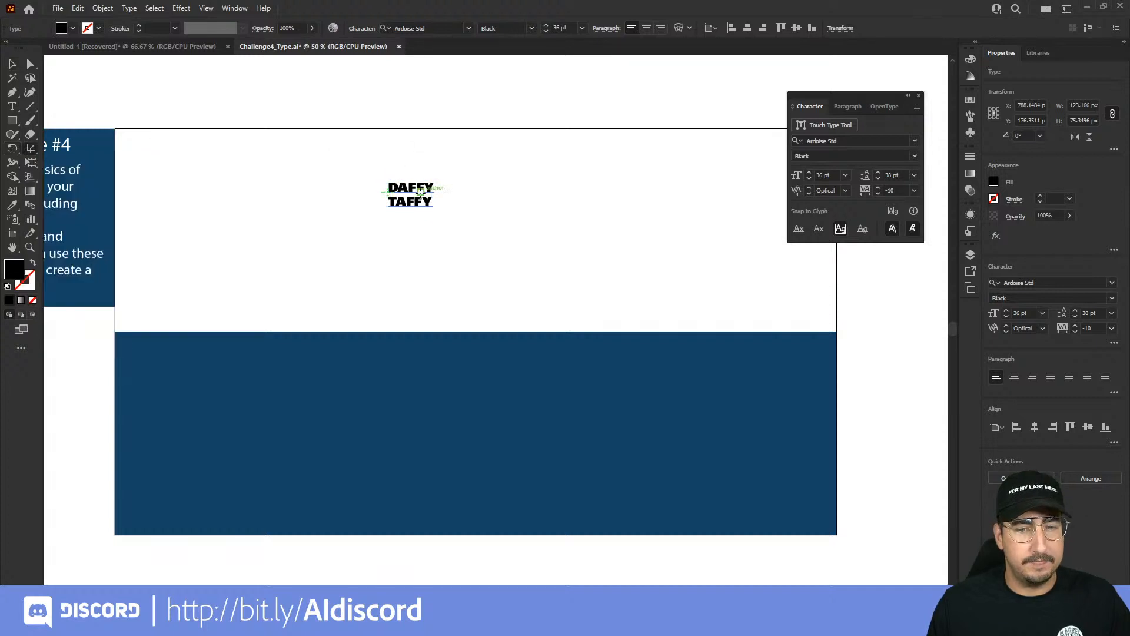
pyautogui.moveTo(432, 197); pyautogui.dragTo(542, 298)
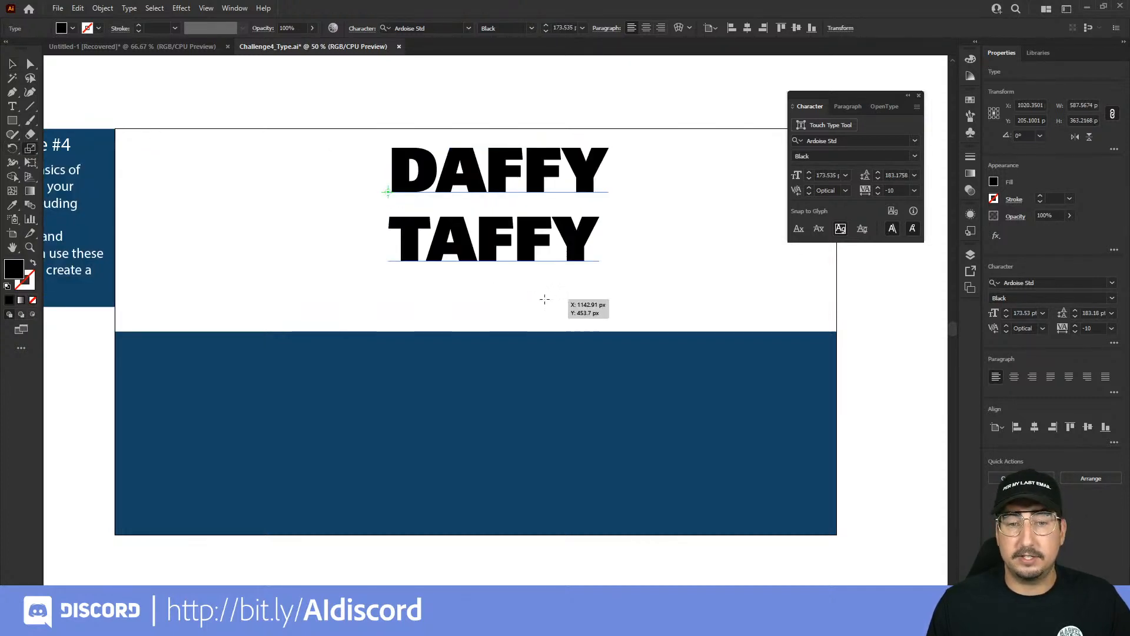
pyautogui.hotkey('ctrl', 'z')
# - Set the font size of the DAFFY TAFFY text to 100 pt
pyautogui.click(819, 176)
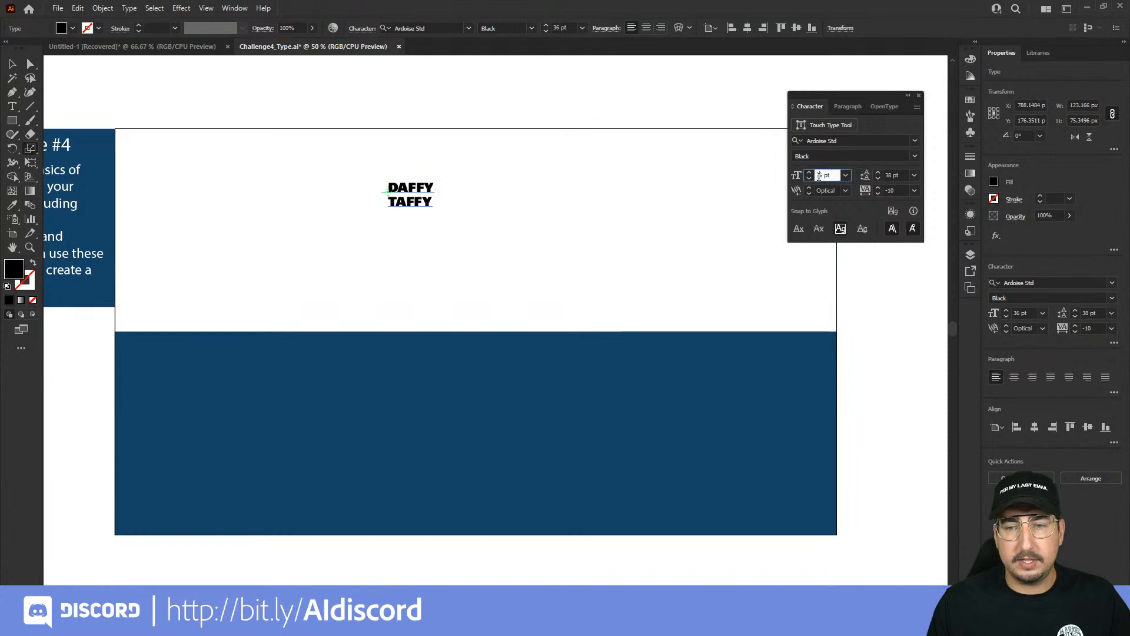
pyautogui.write('60')
pyautogui.press('Return')
pyautogui.hotkey('shift', 'Up')
pyautogui.hotkey('shift', 'Up')
pyautogui.hotkey('shift', 'Up')
pyautogui.hotkey('shift', 'Up')
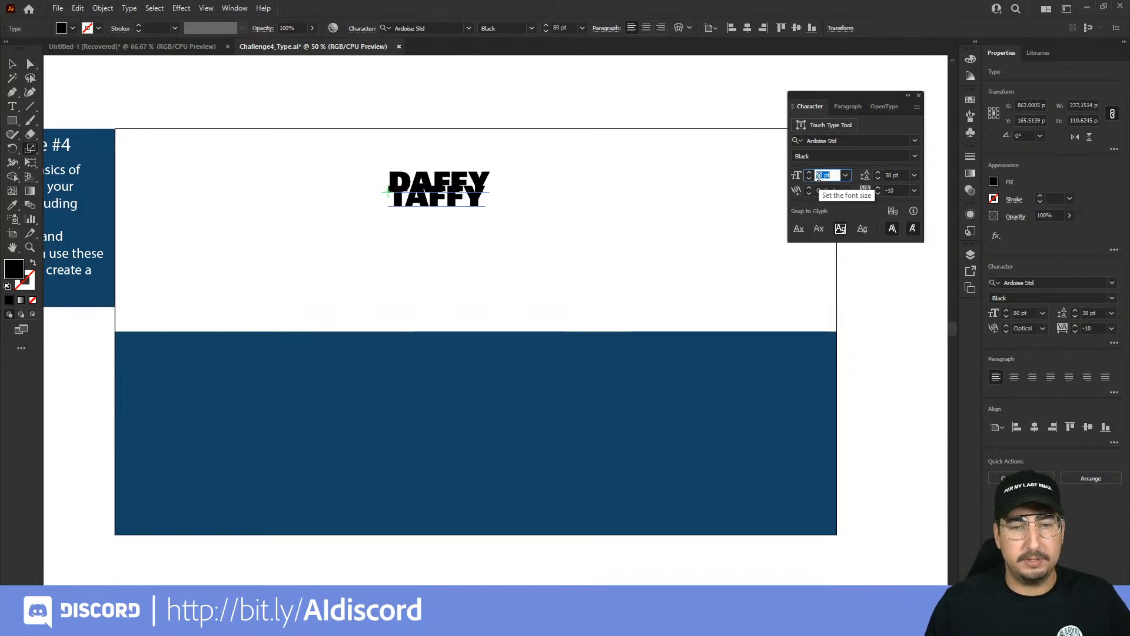
# - Set the leading of the DAFFY TAFFY text to 90 pt
pyautogui.click(899, 173)
pyautogui.hotkey('shift', 'Up')
pyautogui.hotkey('shift', 'Up')
pyautogui.hotkey('shift', 'Up')
pyautogui.hotkey('shift', 'Up')
pyautogui.hotkey('shift', 'Up')
pyautogui.hotkey('shift', 'Up')
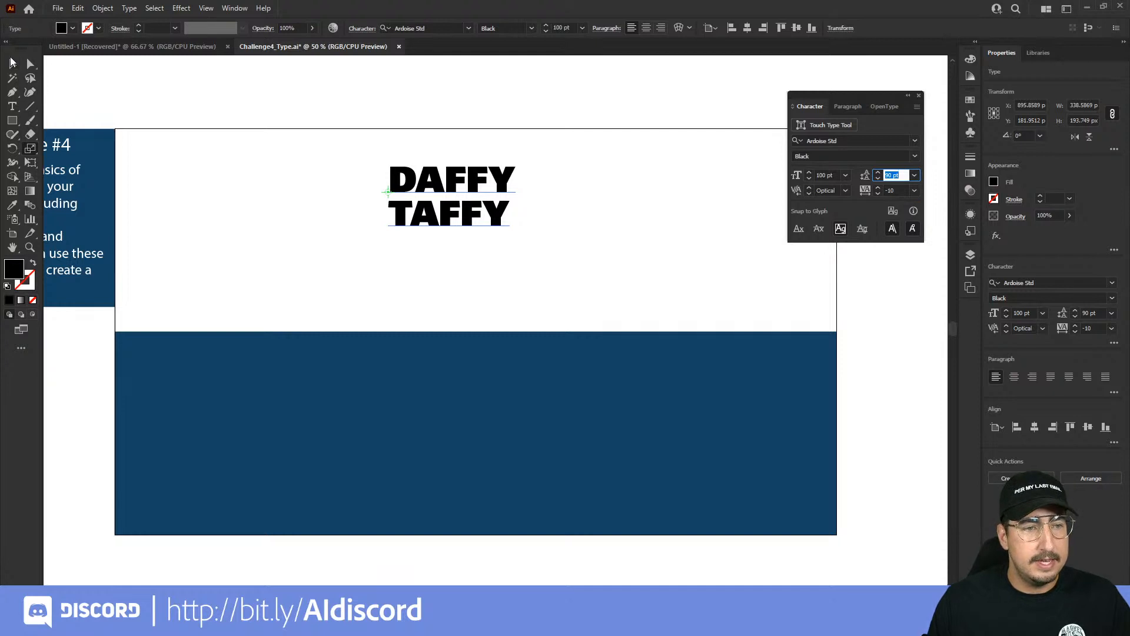
# - Try right and justified paragraph alignment on the DAFFY TAFFY text and leave its lines centre-aligned
pyautogui.click(842, 106)
pyautogui.moveTo(841, 94); pyautogui.dragTo(748, 81)
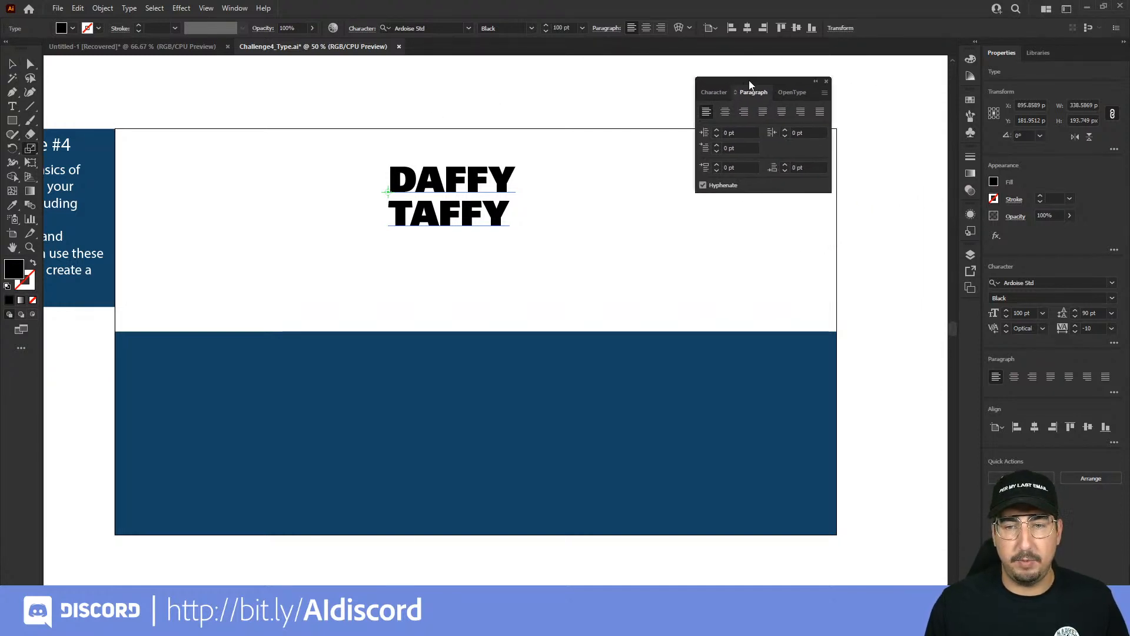
pyautogui.click(724, 115)
pyautogui.click(743, 115)
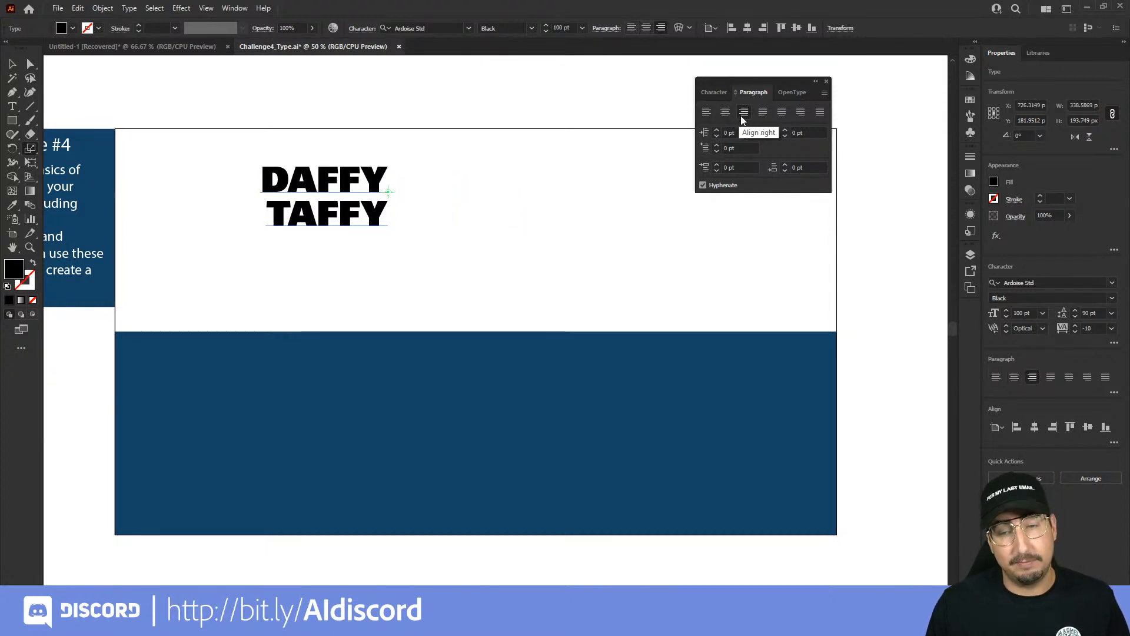
pyautogui.click(763, 112)
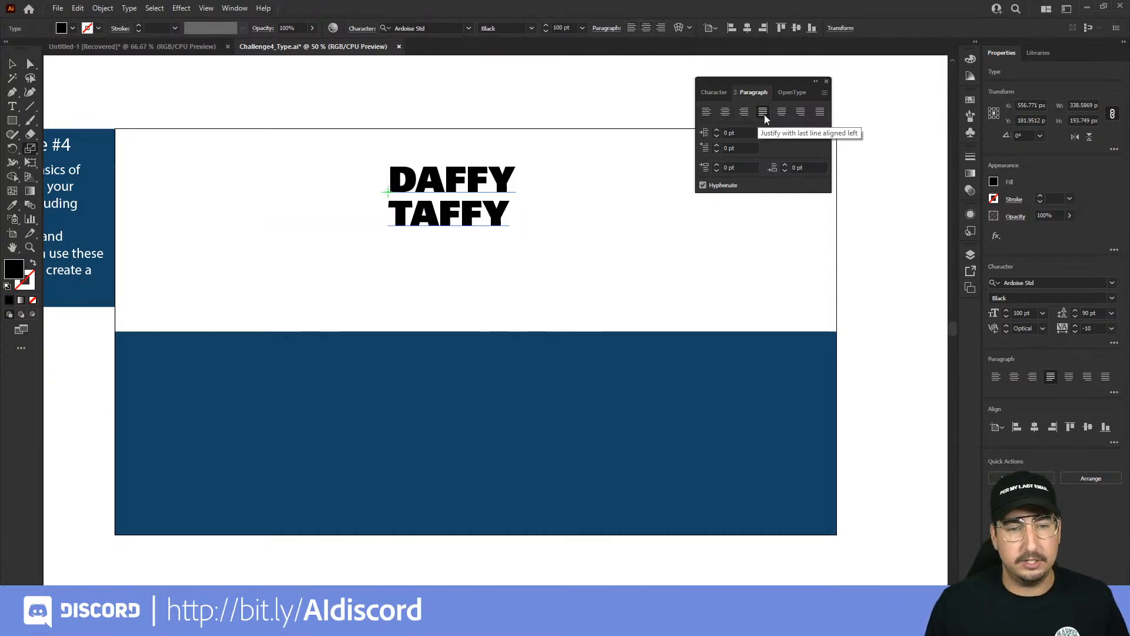
pyautogui.click(725, 115)
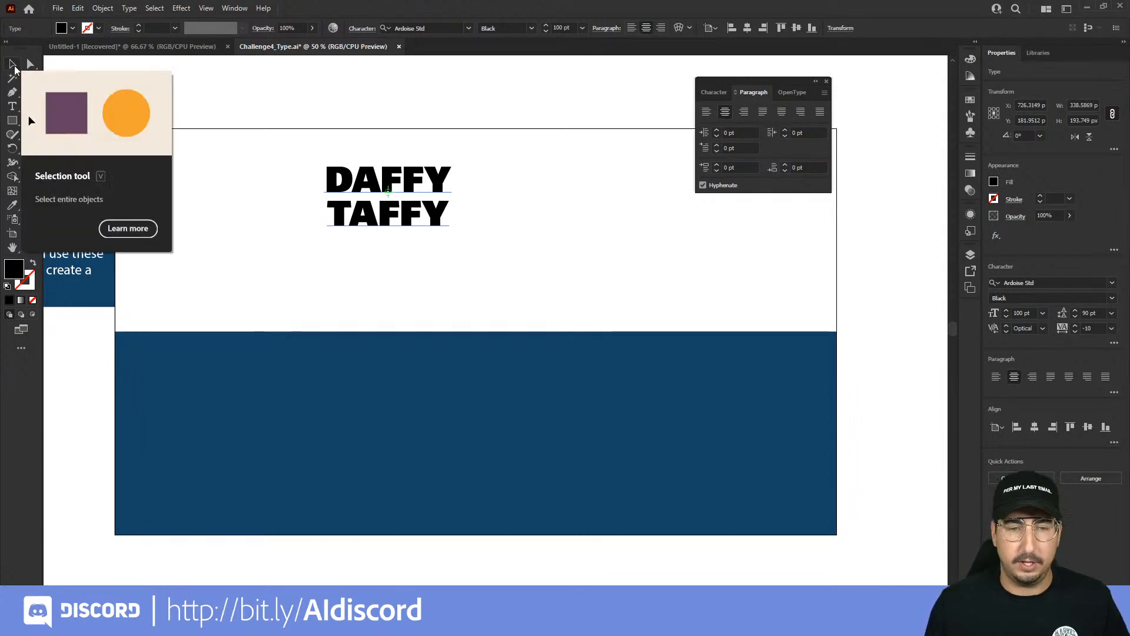
# - Bring back the character settings and place them farther away from the enlarged view of the DAFFY TAFFY text
pyautogui.click(14, 68)
pyautogui.press('z')
pyautogui.click(498, 243)
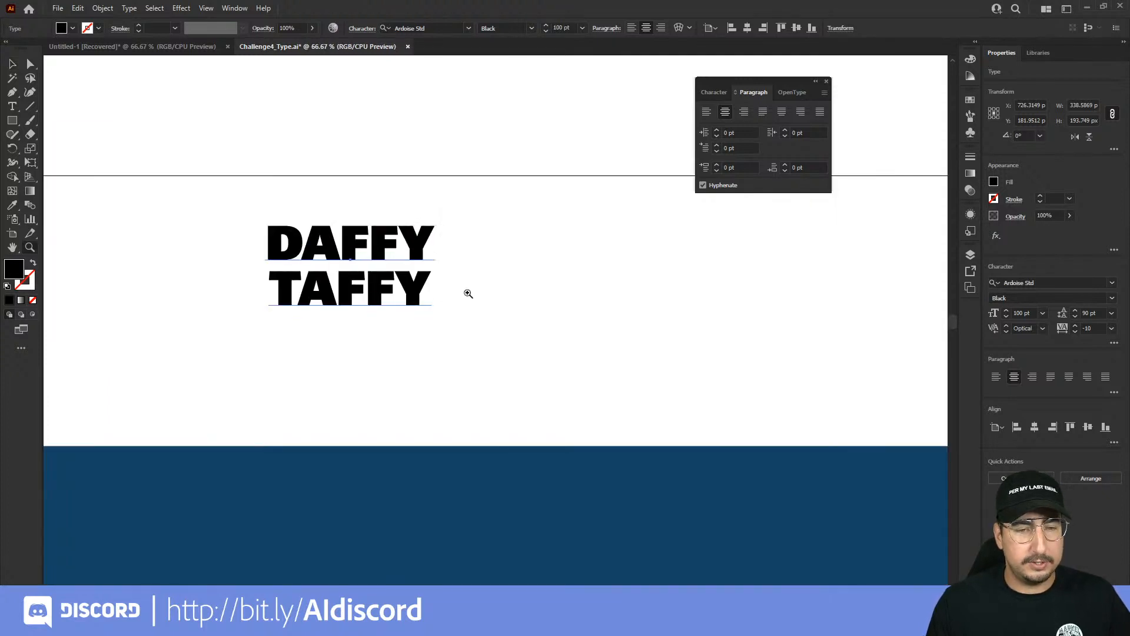
pyautogui.click(432, 309)
pyautogui.moveTo(425, 295); pyautogui.dragTo(514, 285)
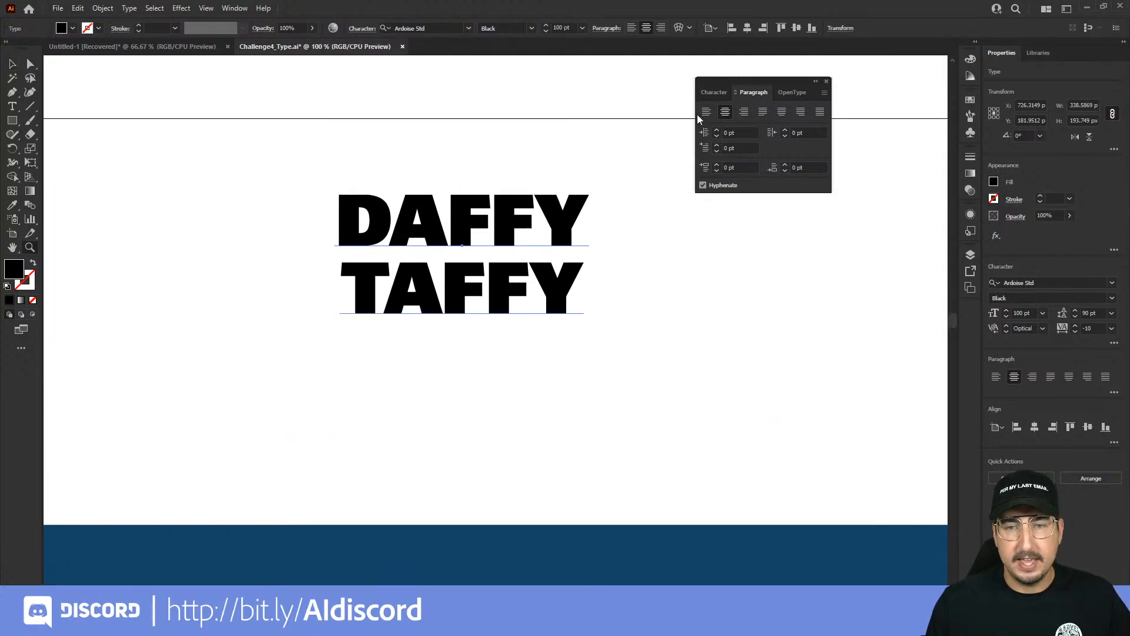
pyautogui.click(710, 95)
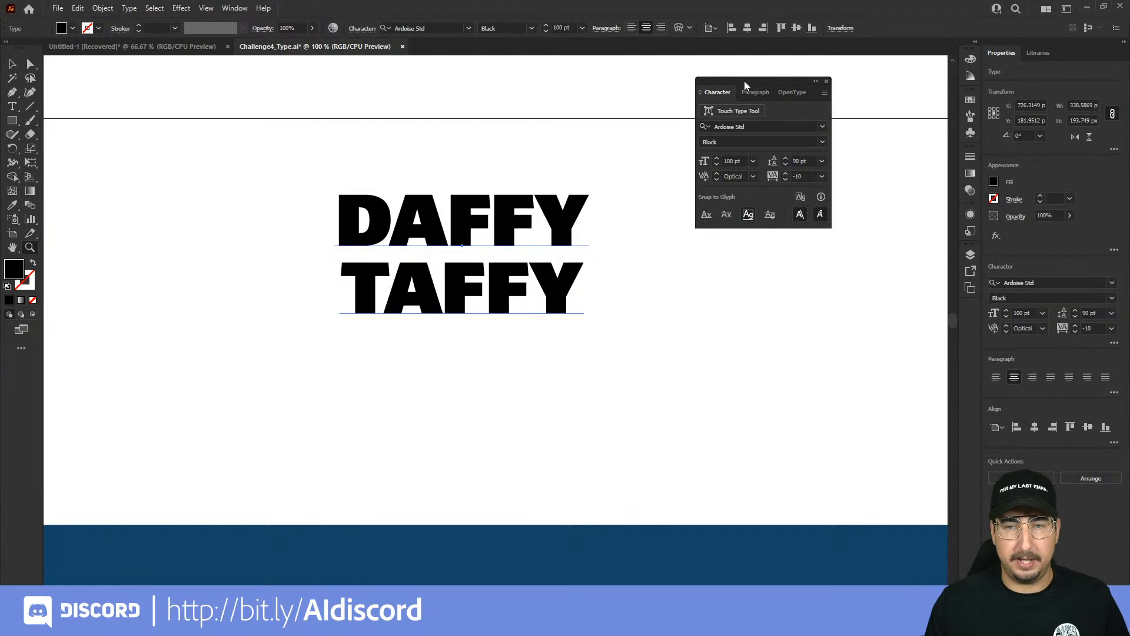
pyautogui.moveTo(744, 80); pyautogui.dragTo(781, 83)
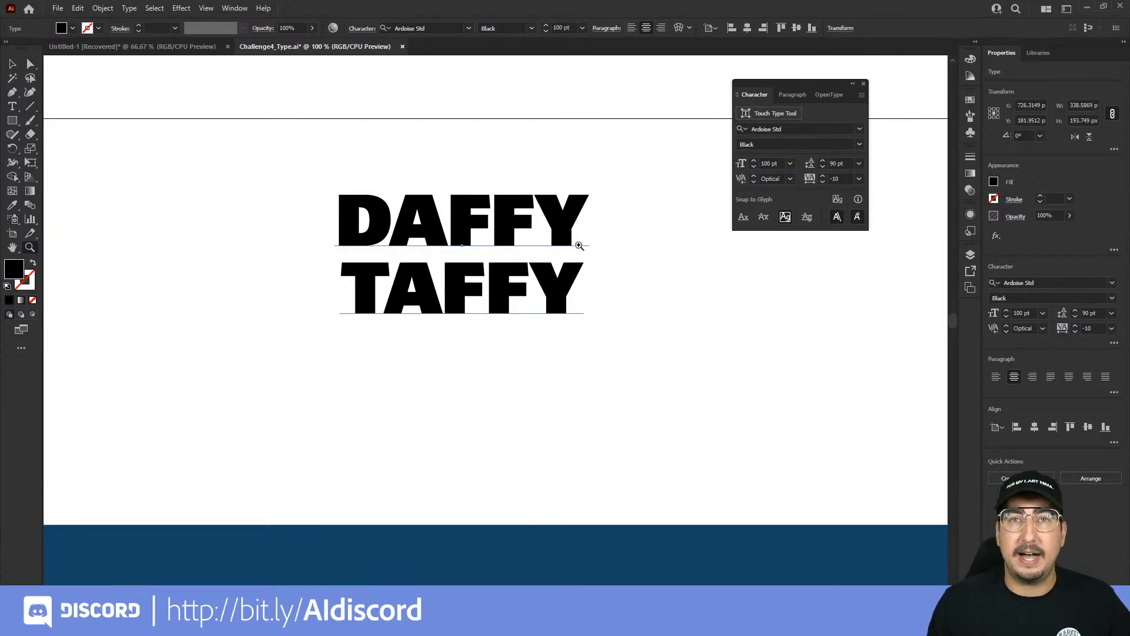
# - In DAFFY, use the Touch Type tool to tilt the D counterclockwise and the A clockwise, and lower and tilt the first F
pyautogui.click(775, 116)
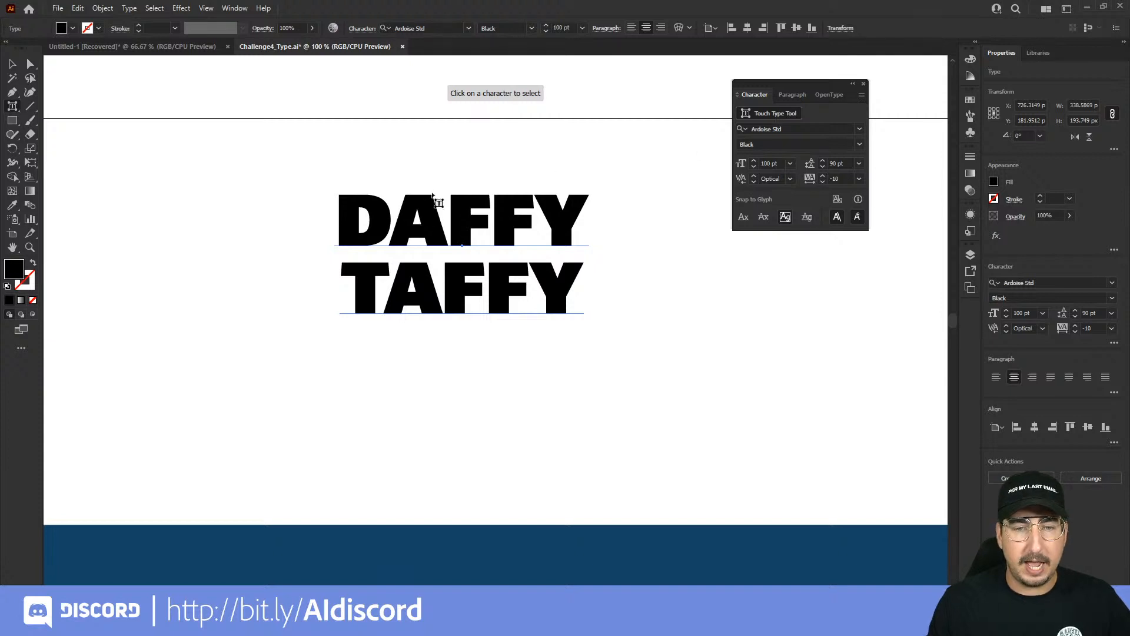
pyautogui.click(387, 223)
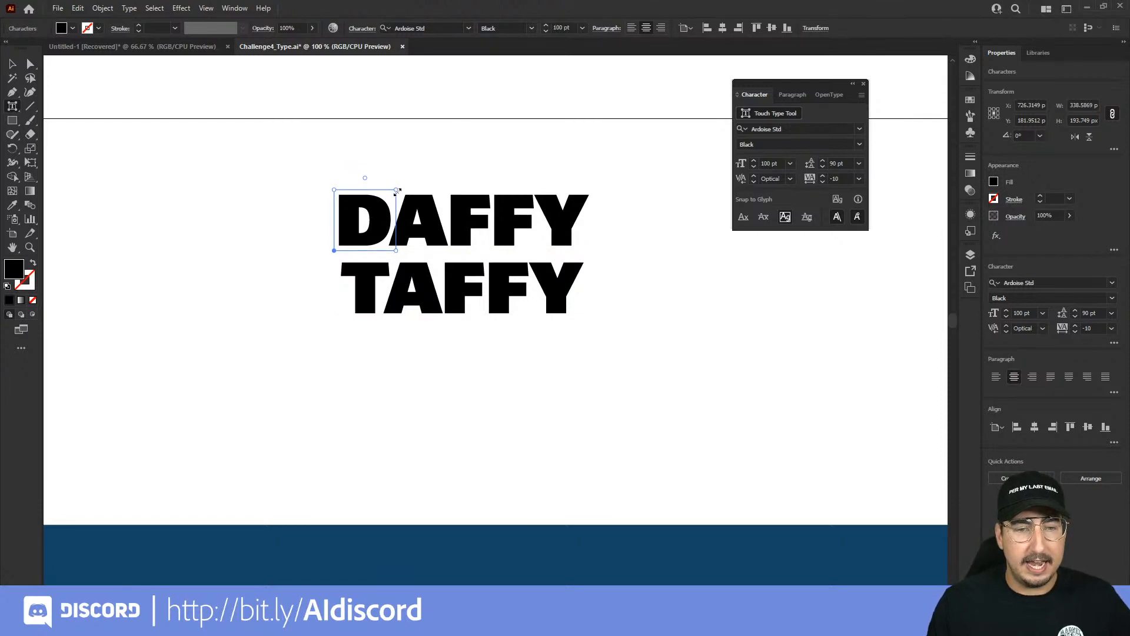
pyautogui.moveTo(397, 191); pyautogui.dragTo(354, 172)
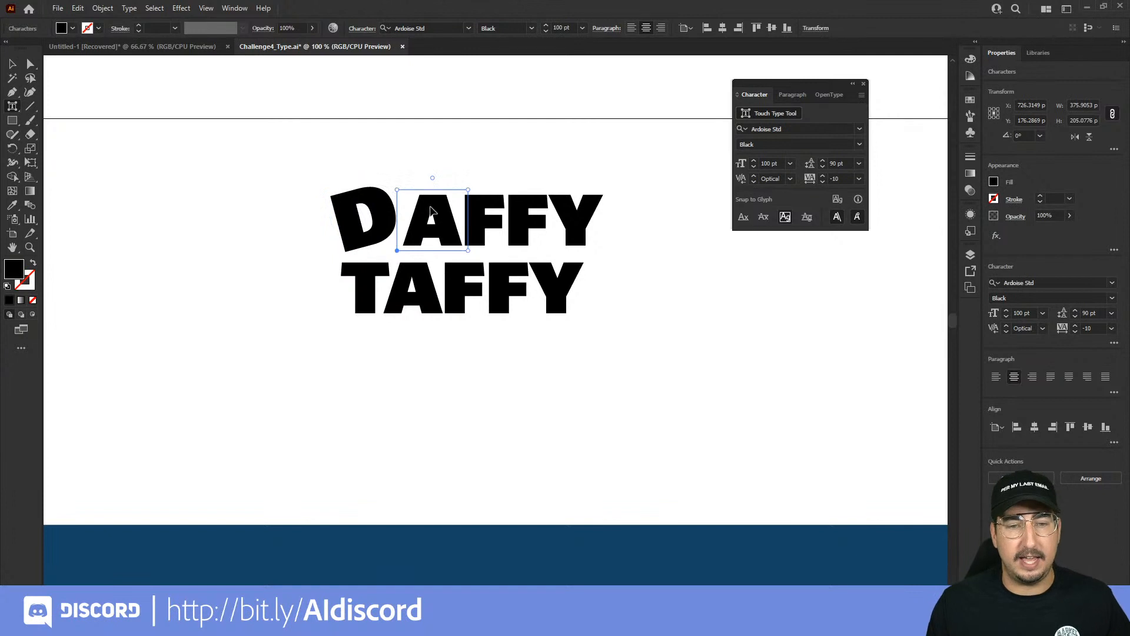
pyautogui.moveTo(431, 178); pyautogui.dragTo(479, 229)
pyautogui.click(489, 209)
# - In DAFFY, shrink, raise and tilt the second F clockwise, and lower, shrink and tilt the Y counterclockwise
pyautogui.click(550, 226)
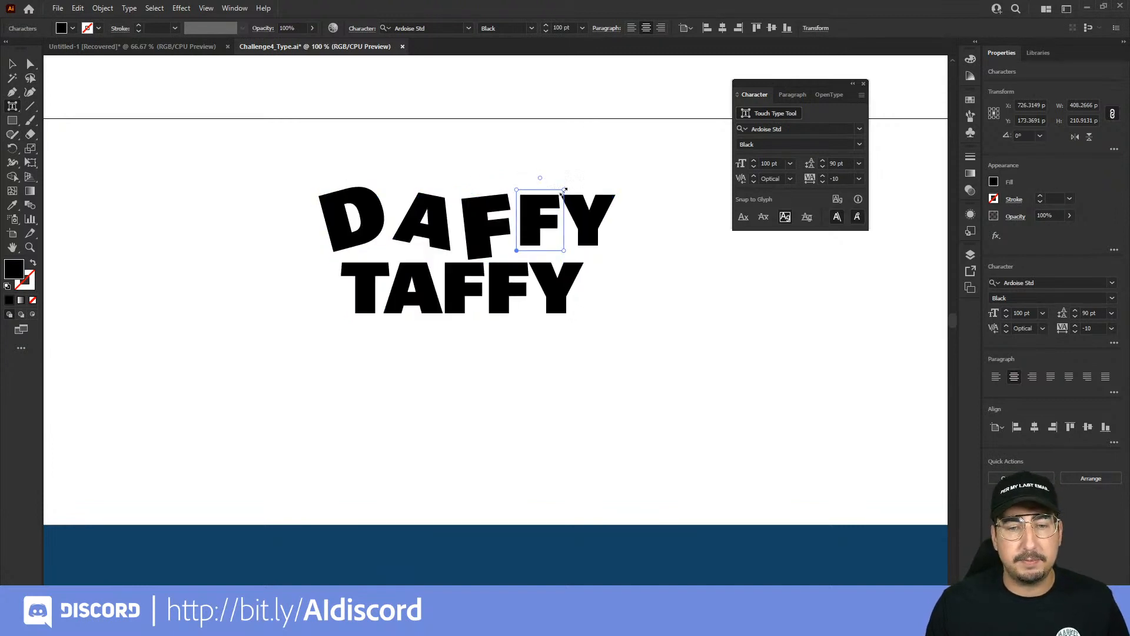
pyautogui.moveTo(564, 190); pyautogui.dragTo(533, 179)
pyautogui.click(595, 219)
pyautogui.moveTo(594, 220); pyautogui.dragTo(582, 185)
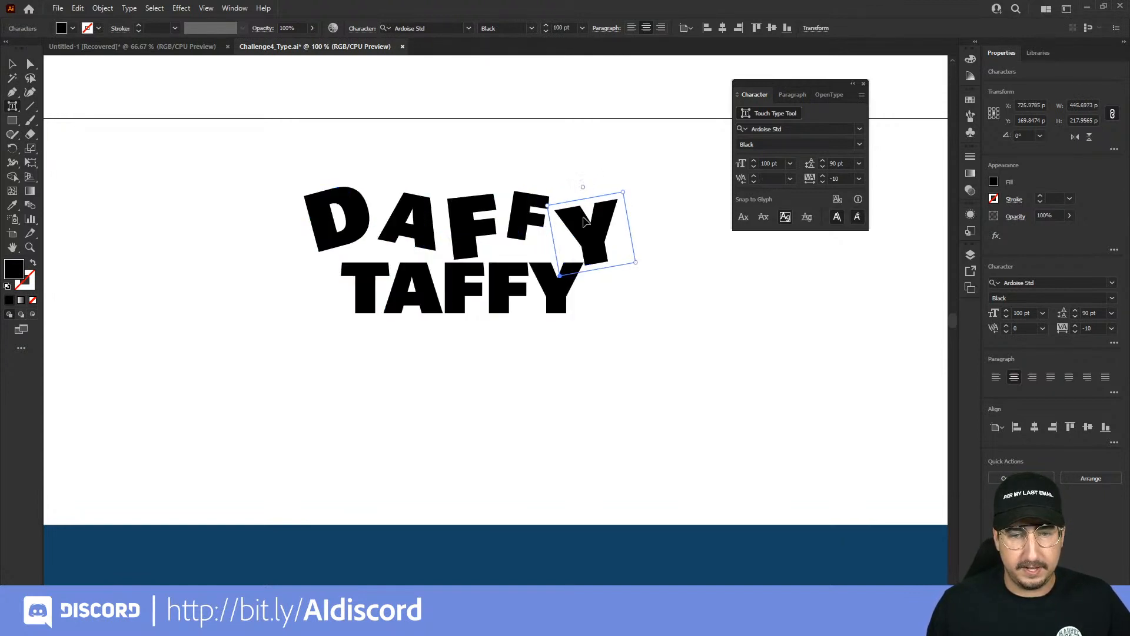
pyautogui.moveTo(635, 263); pyautogui.dragTo(623, 261)
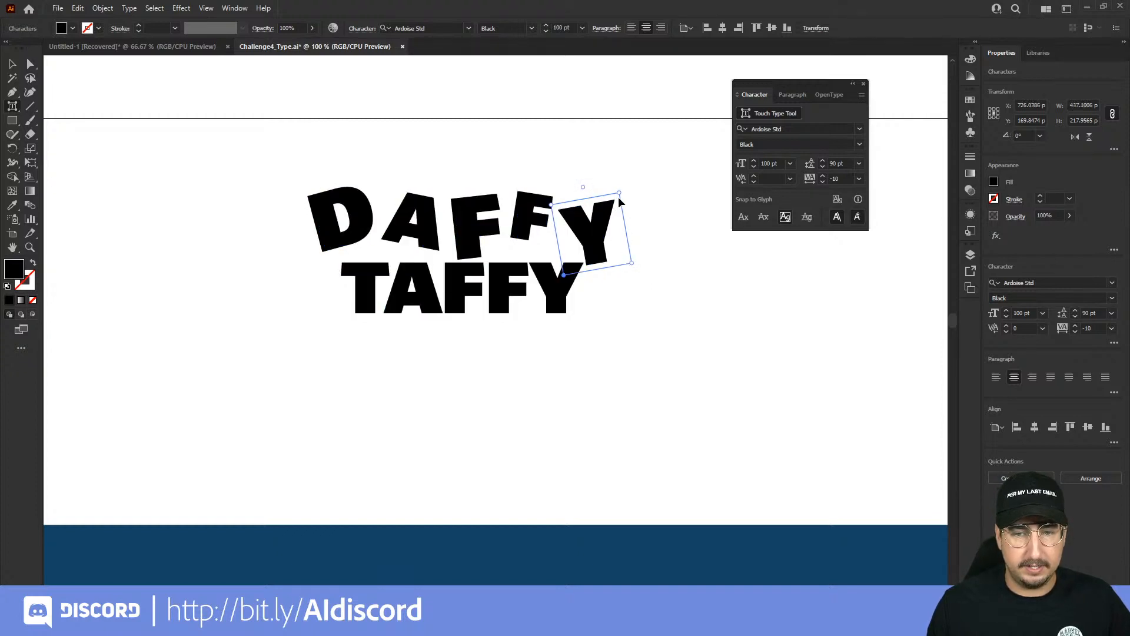
pyautogui.moveTo(619, 193); pyautogui.dragTo(599, 231)
# - Adjust TAFFY's letters individually: tilt T and Y clockwise, enlarge and tilt A counterclockwise, shrink the first F and tilt the second F counterclockwise
pyautogui.click(401, 298)
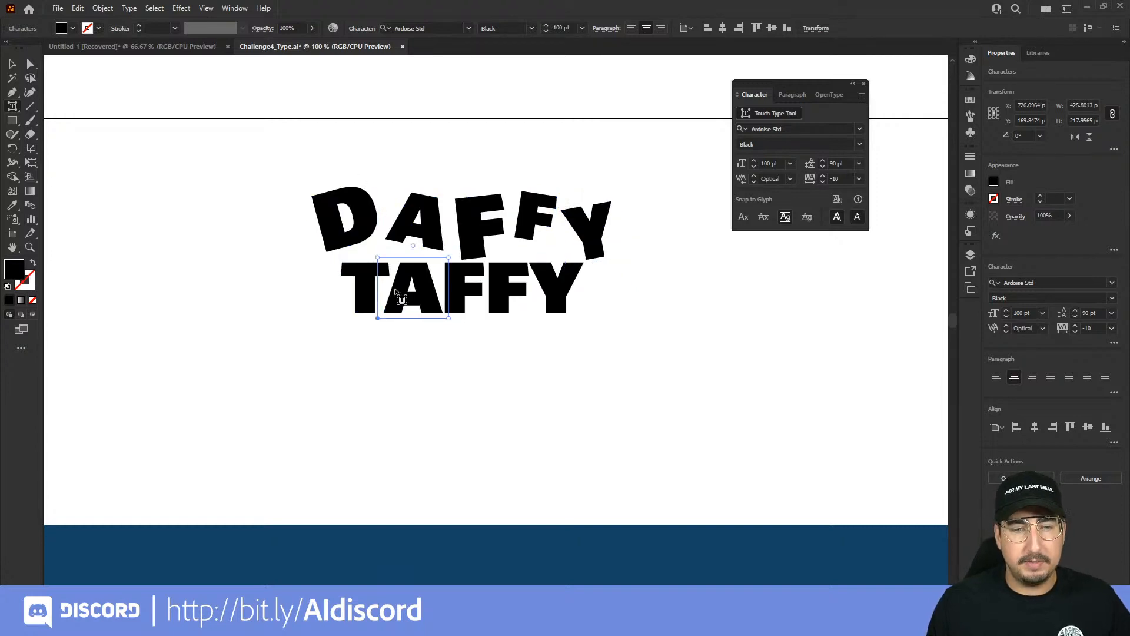
pyautogui.click(366, 289)
pyautogui.moveTo(365, 246); pyautogui.dragTo(374, 247)
pyautogui.click(438, 281)
pyautogui.moveTo(451, 262); pyautogui.dragTo(577, 282)
pyautogui.click(479, 287)
pyautogui.hotkey('ctrl', 'z')
pyautogui.click(518, 275)
pyautogui.click(571, 277)
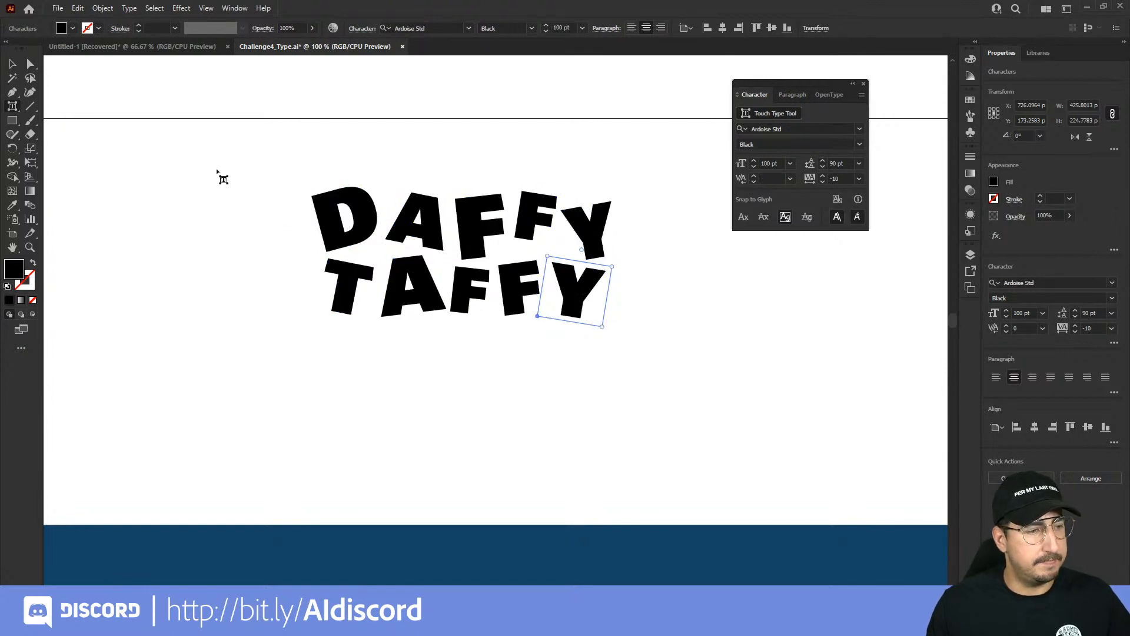
pyautogui.click(13, 63)
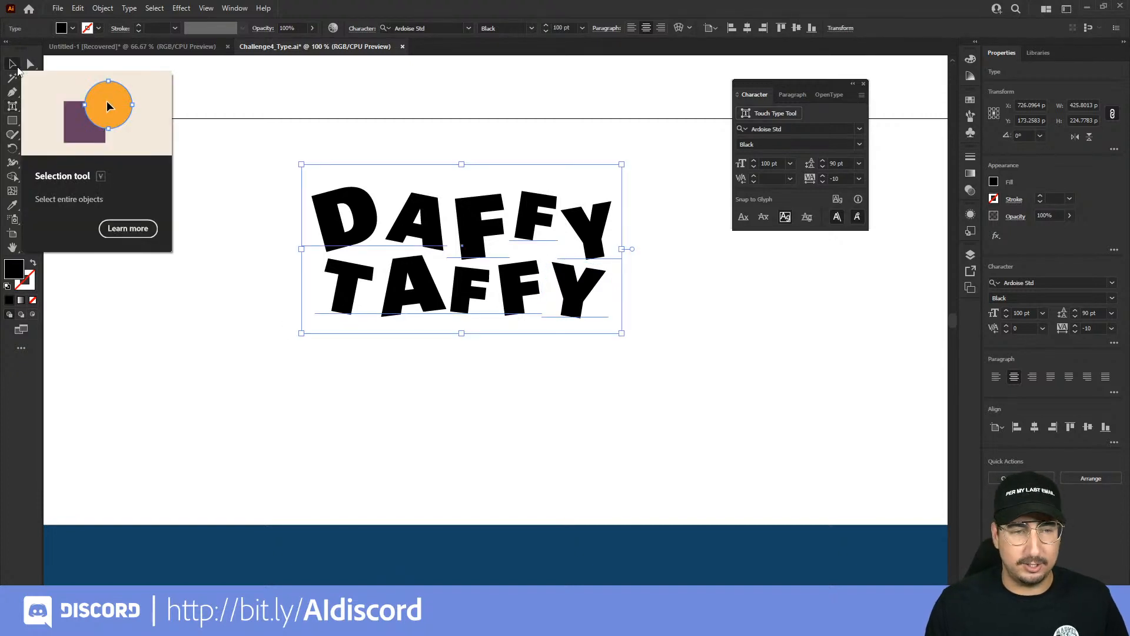
# - Add an exclamation mark directly after the word TAFFY in the logo text
pyautogui.click(338, 124)
pyautogui.click(436, 261)
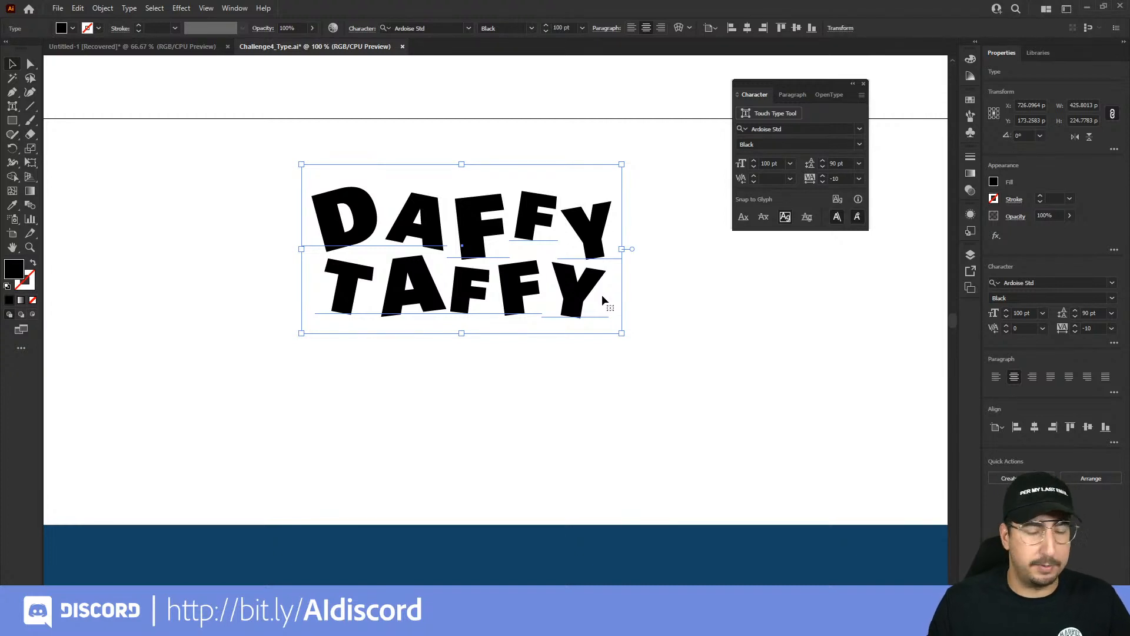
pyautogui.press('t')
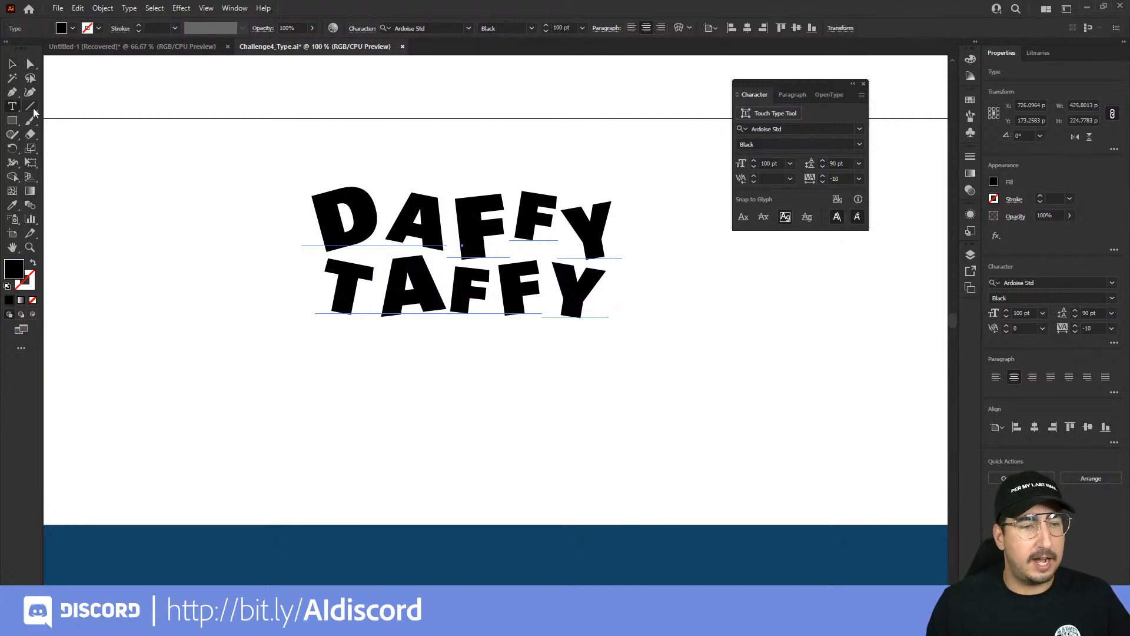
pyautogui.click(594, 301)
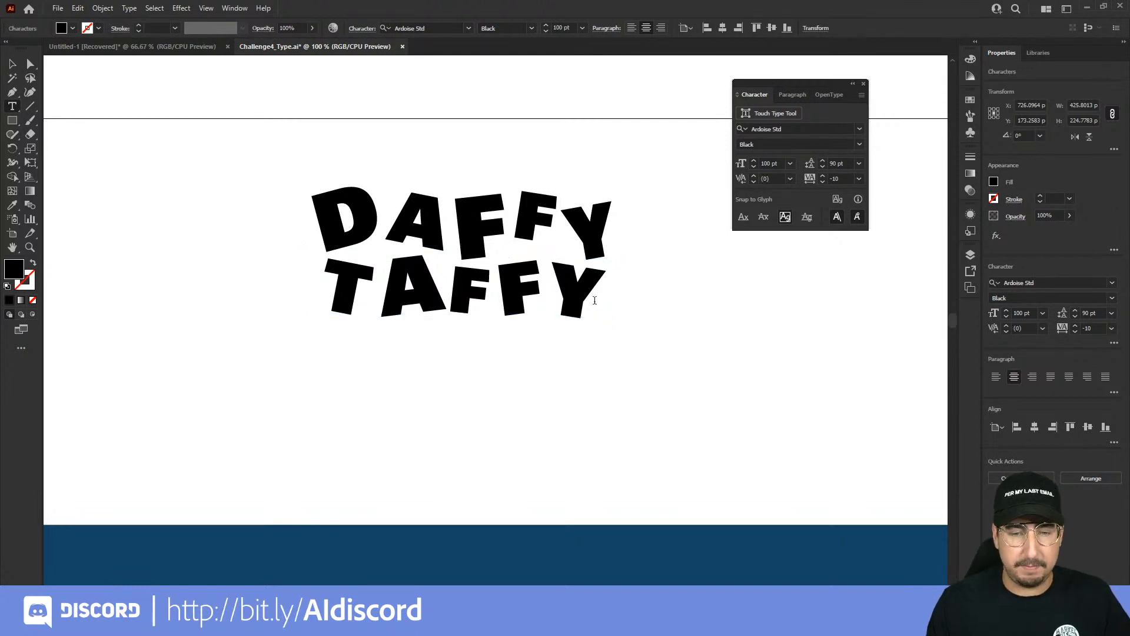
pyautogui.write('!')
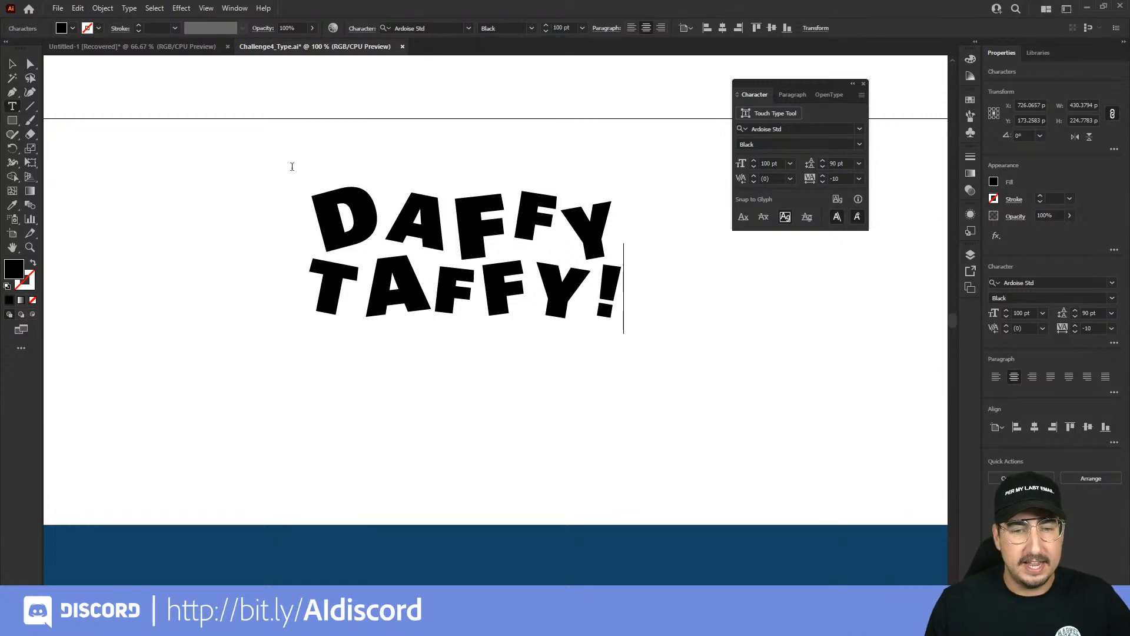
pyautogui.click(12, 64)
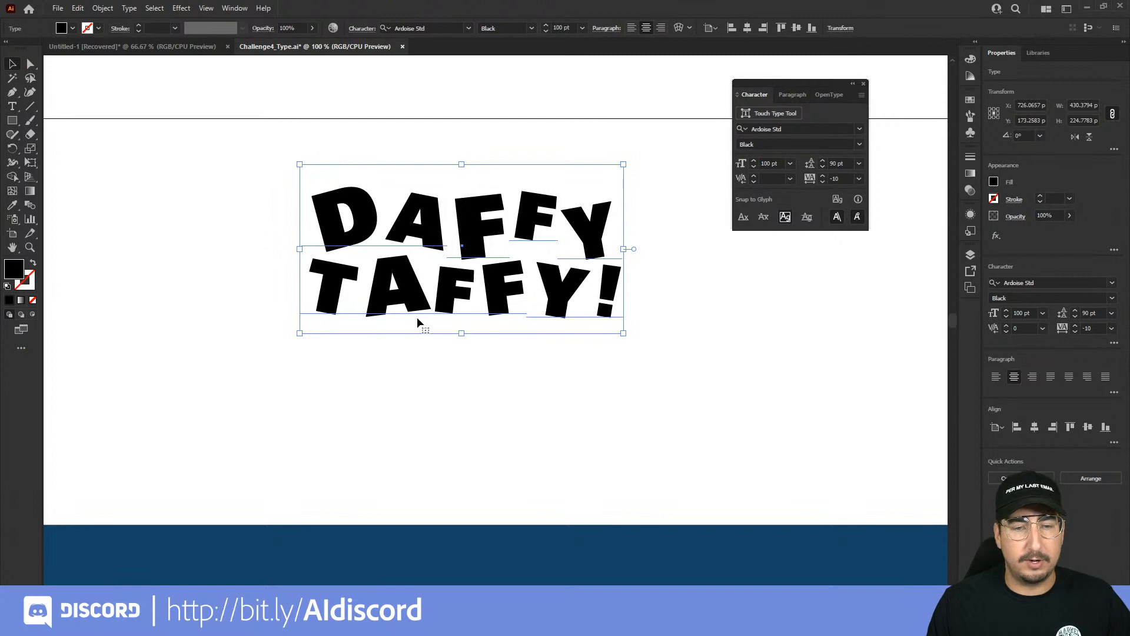
# - Increase the leading of the DAFFY TAFFY! text to 120 pt, and reduce it to 110 pt
pyautogui.click(837, 163)
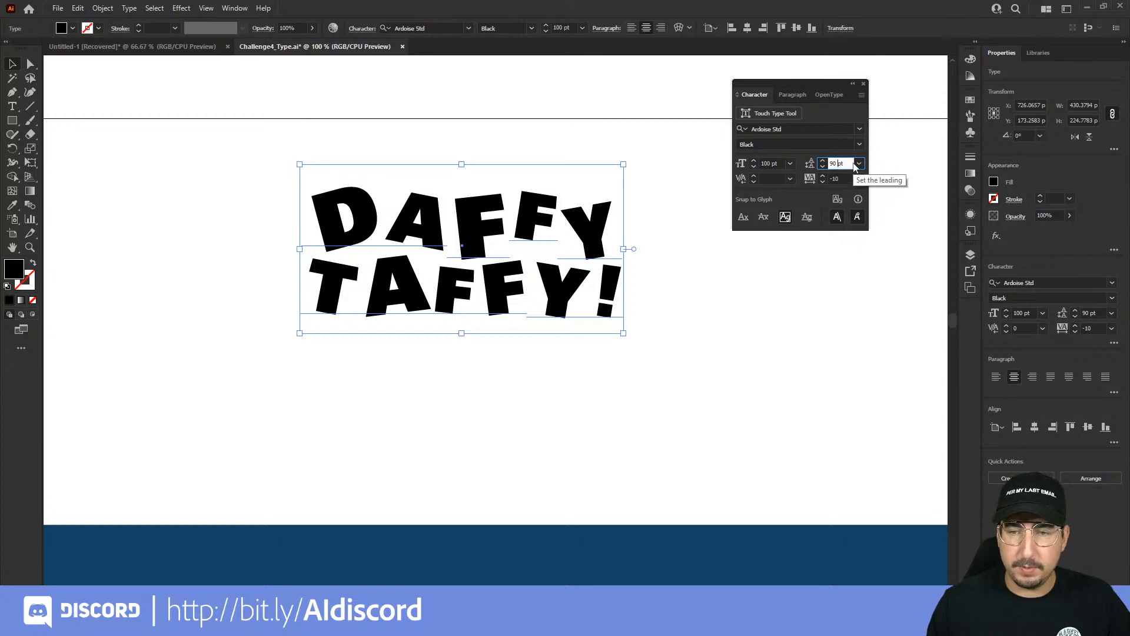
pyautogui.click(858, 163)
pyautogui.click(832, 163)
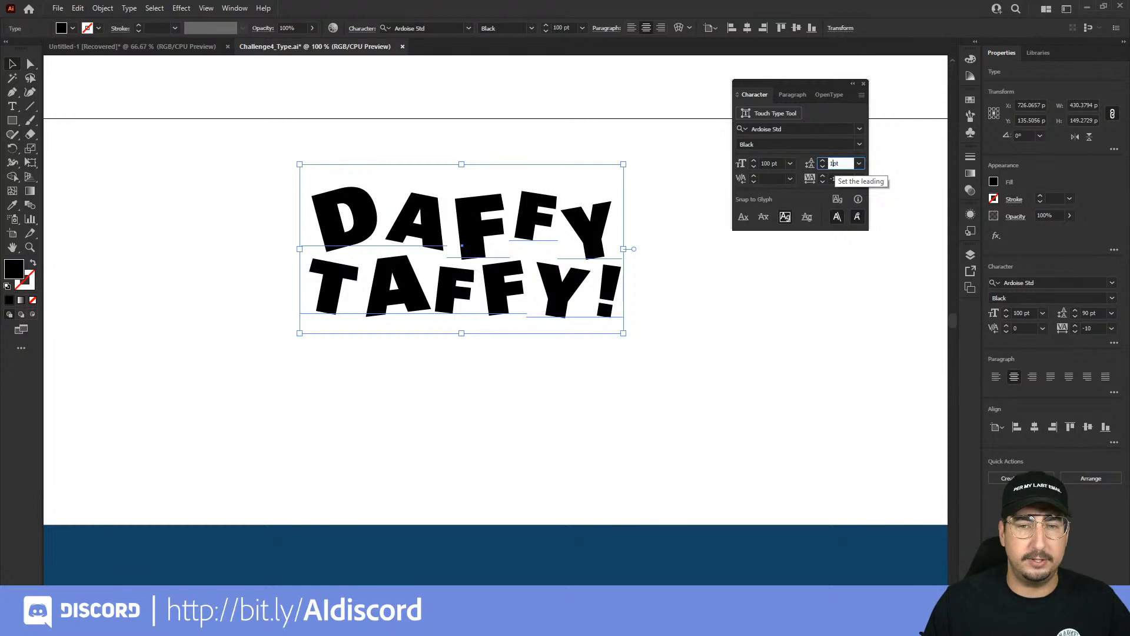
pyautogui.press('Return')
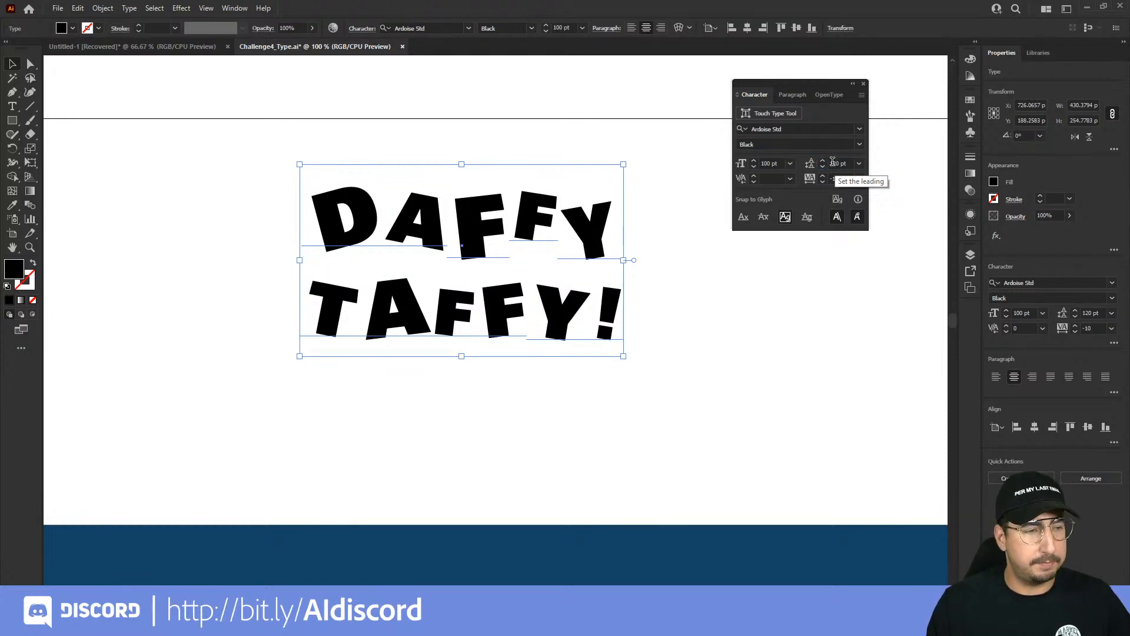
pyautogui.click(836, 163)
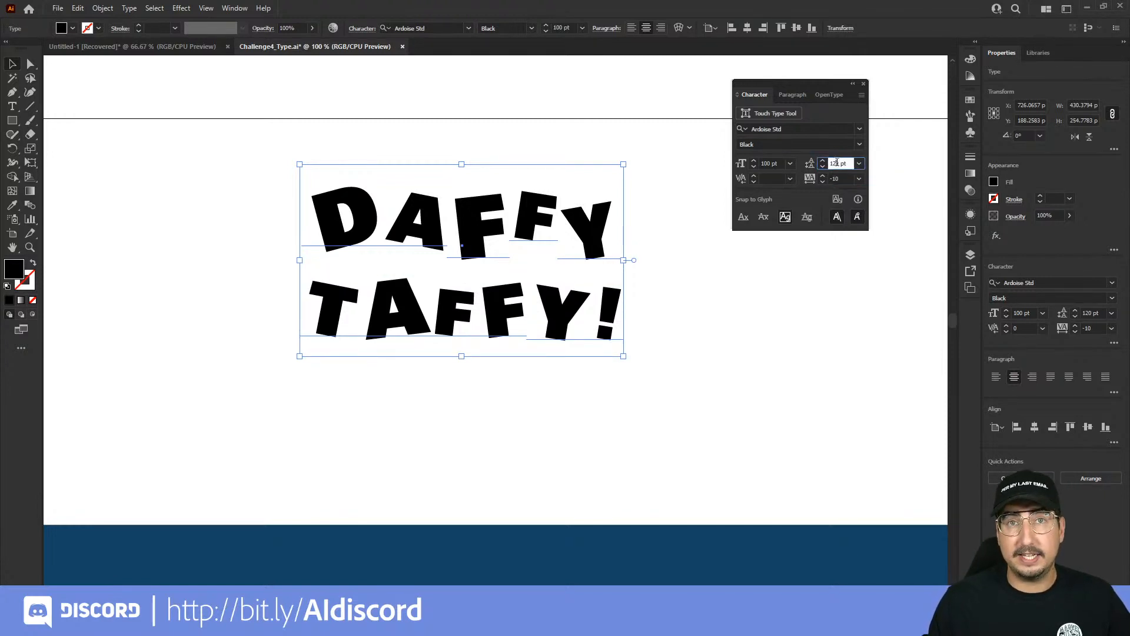
pyautogui.hotkey('shift', 'Down')
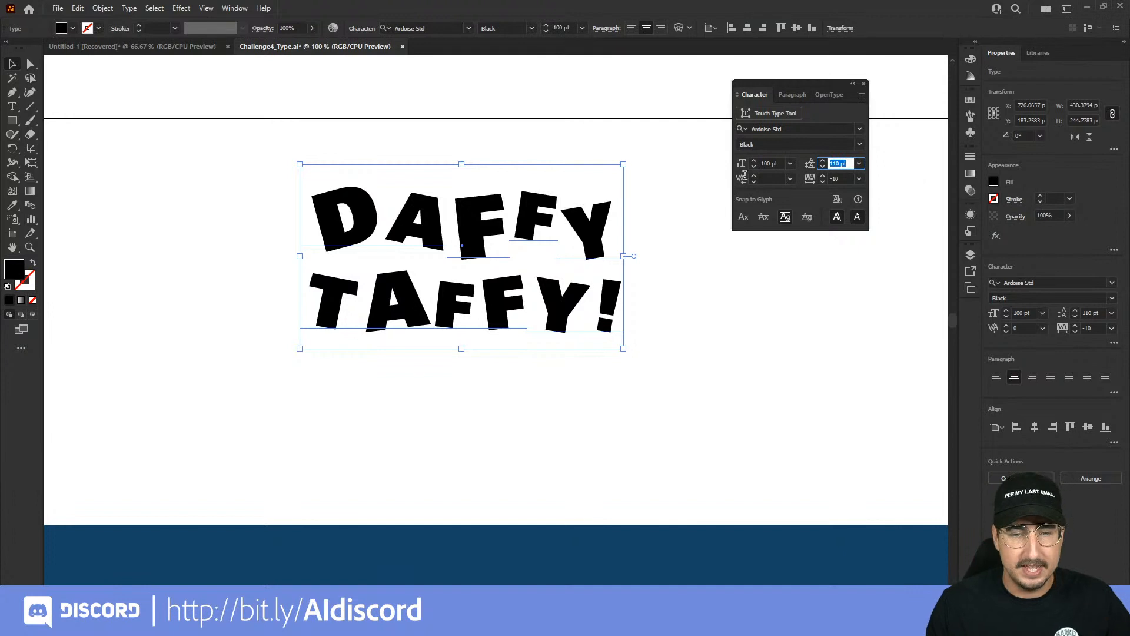
pyautogui.click(189, 151)
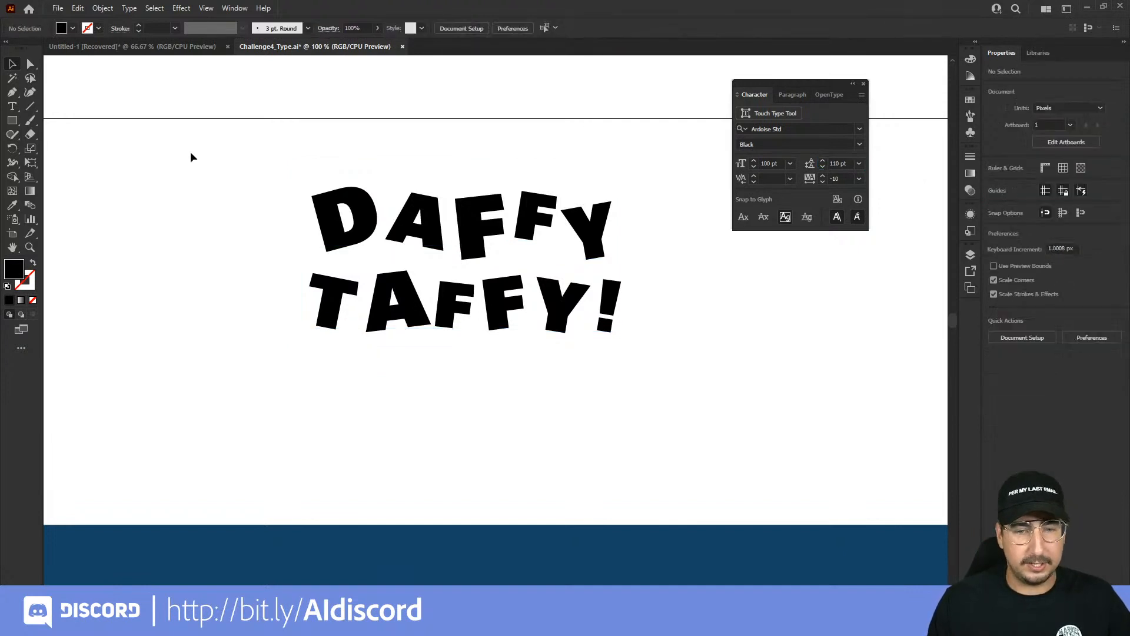
# - Scale the whole DAFFY TAFFY! text up proportionally to about 159 pt and reposition it slightly on the white area
pyautogui.click(338, 215)
pyautogui.moveTo(591, 186); pyautogui.dragTo(646, 143)
pyautogui.moveTo(499, 207)
pyautogui.mouseDown()
pyautogui.moveTo(496, 244)
pyautogui.moveTo(508, 195)
pyautogui.mouseUp()
pyautogui.click(484, 111)
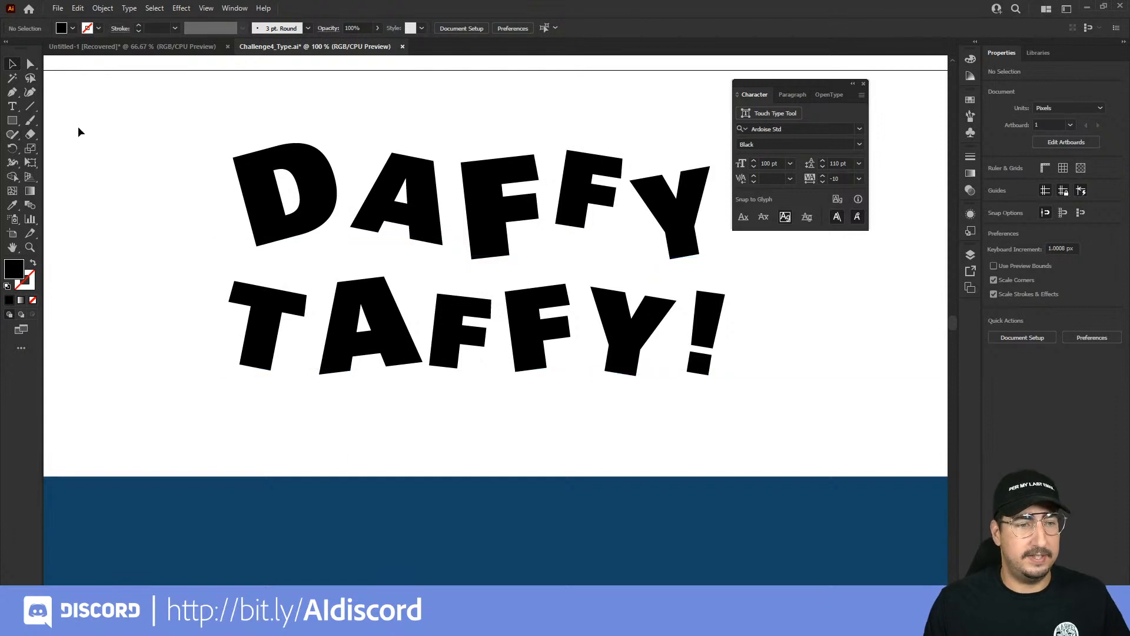
# - In DAFFY, fill the D with the orange swatch and the A with the yellow swatch
pyautogui.click(11, 109)
pyautogui.moveTo(269, 182); pyautogui.dragTo(321, 188)
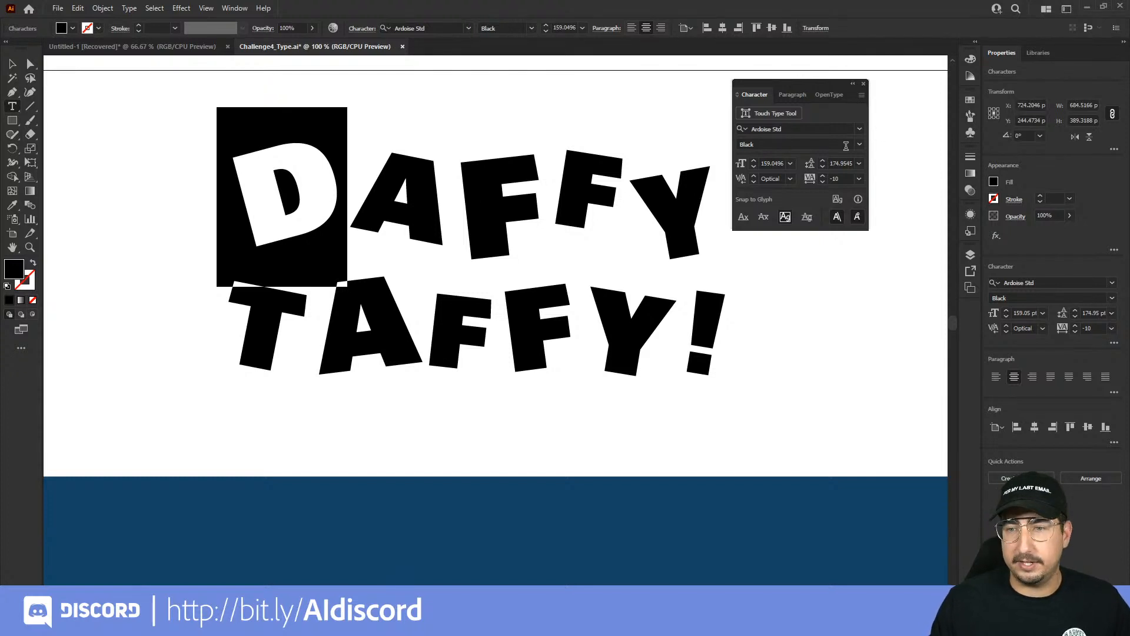
pyautogui.click(970, 101)
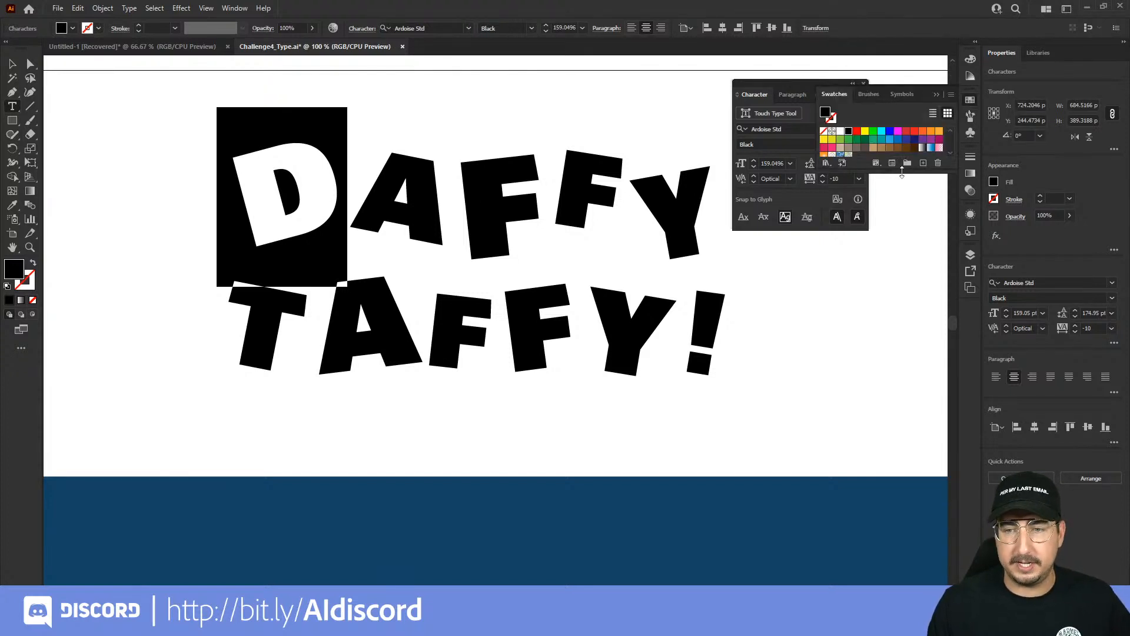
pyautogui.moveTo(890, 169); pyautogui.dragTo(887, 224)
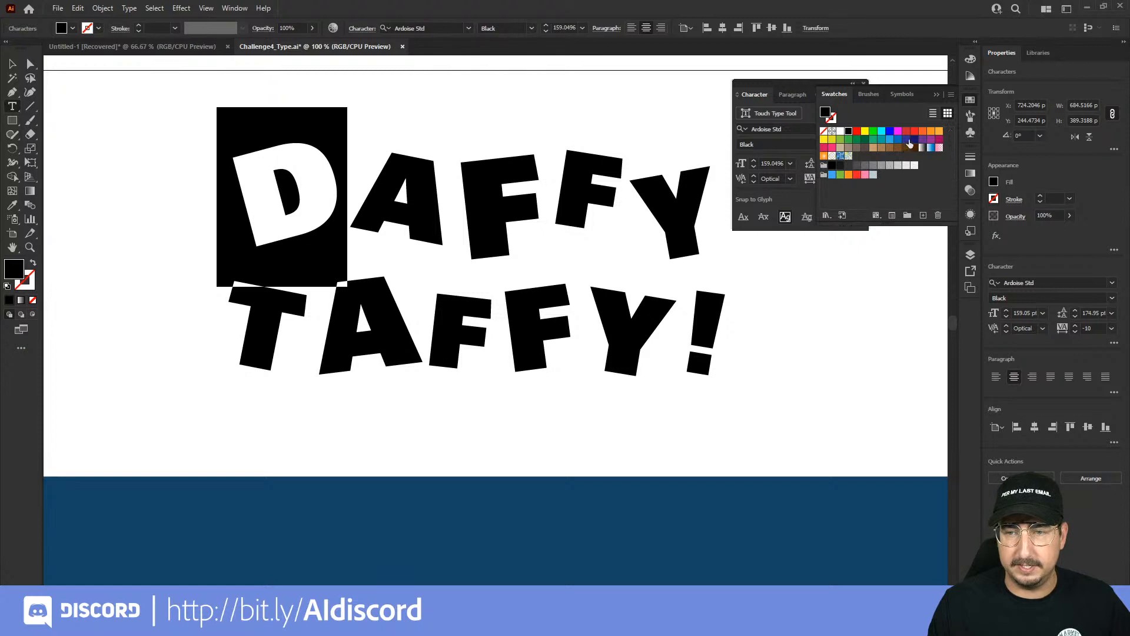
pyautogui.click(922, 131)
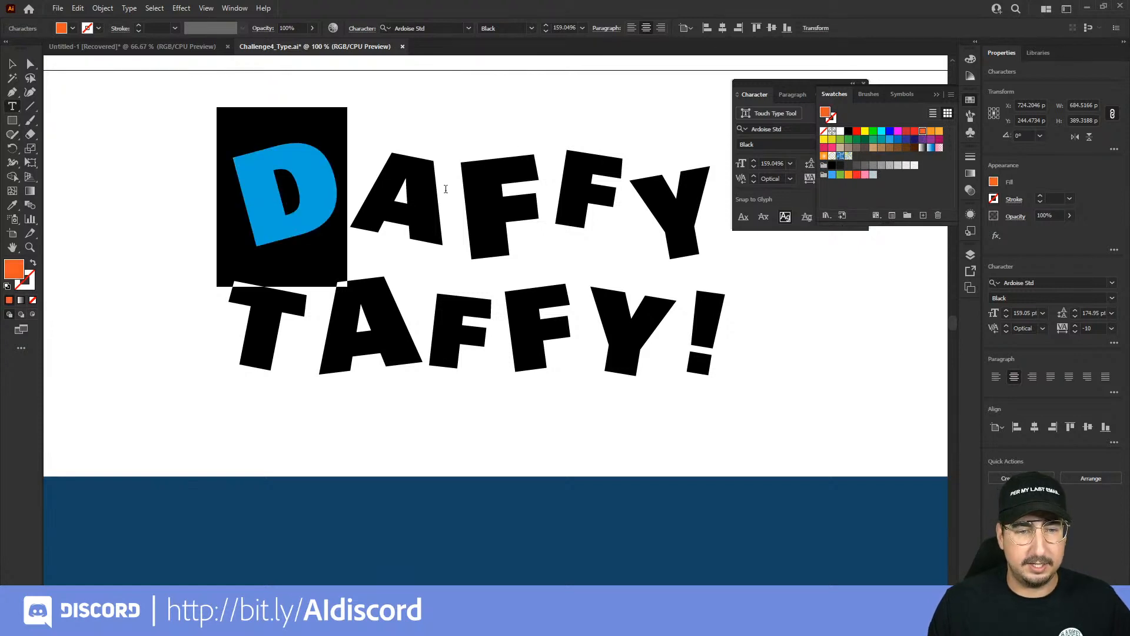
pyautogui.moveTo(445, 189); pyautogui.dragTo(348, 194)
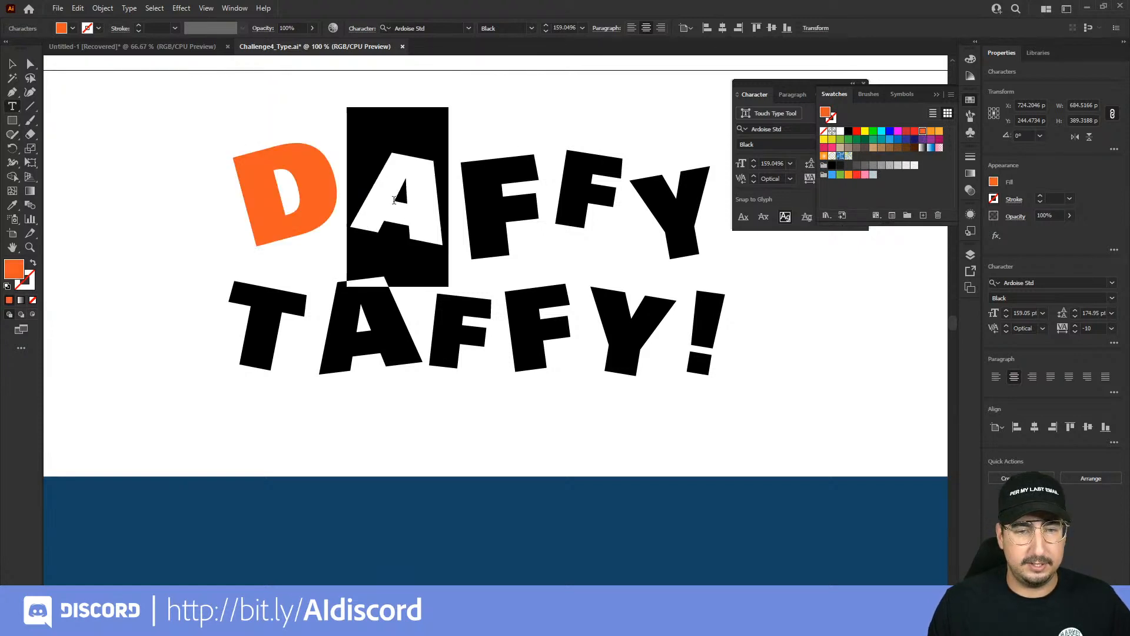
pyautogui.click(831, 142)
# - In DAFFY, fill the first F light blue, the second F orange and the Y yellow
pyautogui.moveTo(547, 195); pyautogui.dragTo(449, 197)
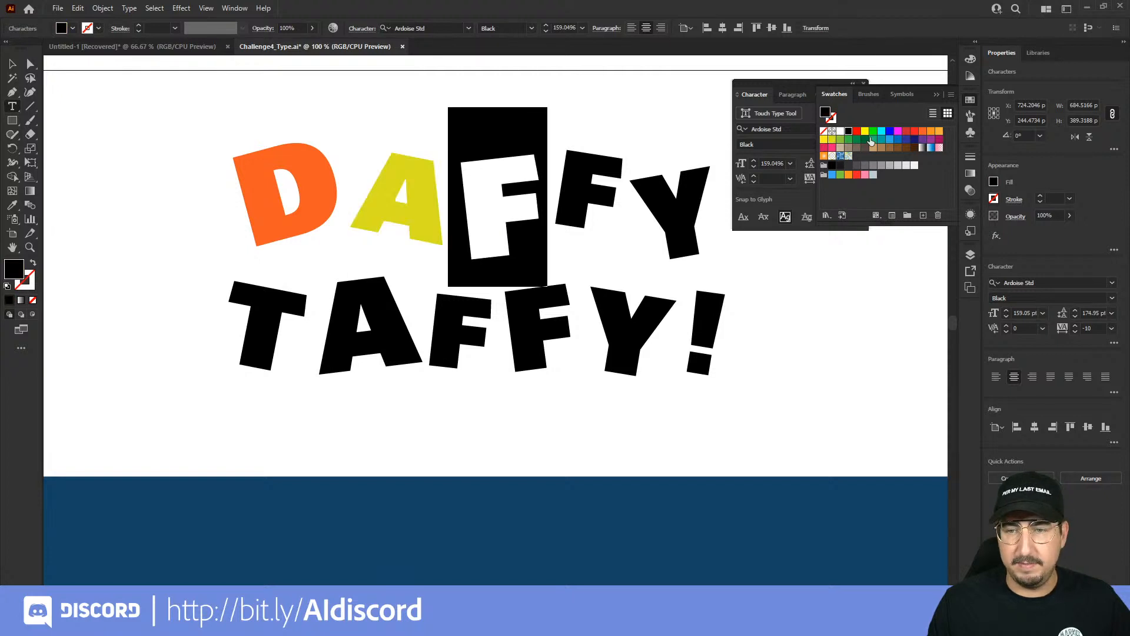
pyautogui.click(890, 142)
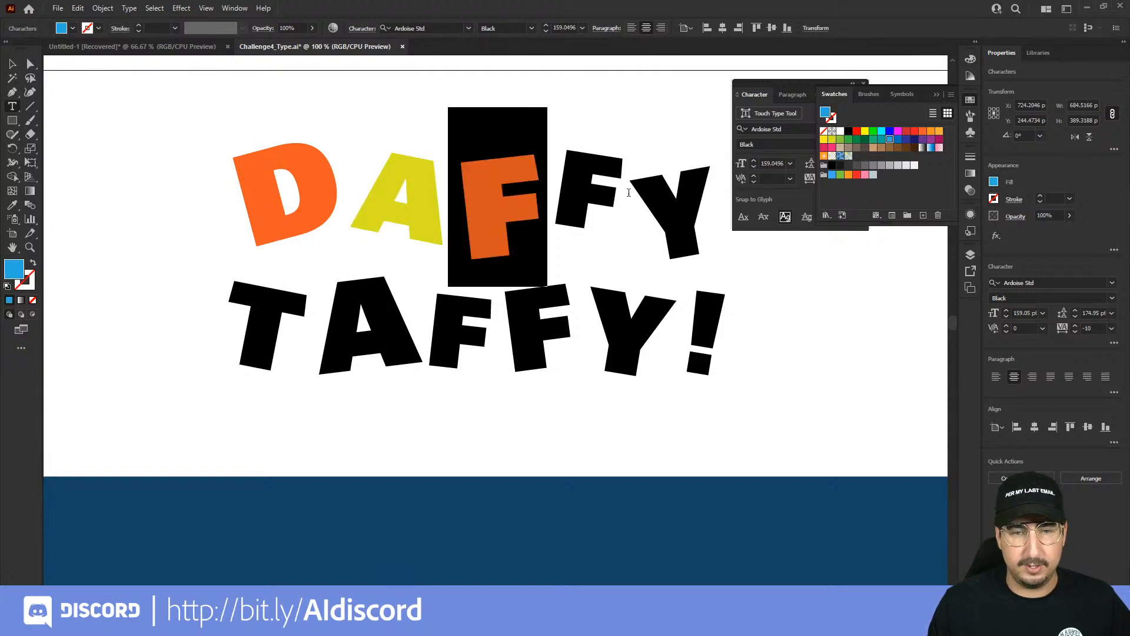
pyautogui.moveTo(629, 192); pyautogui.dragTo(576, 196)
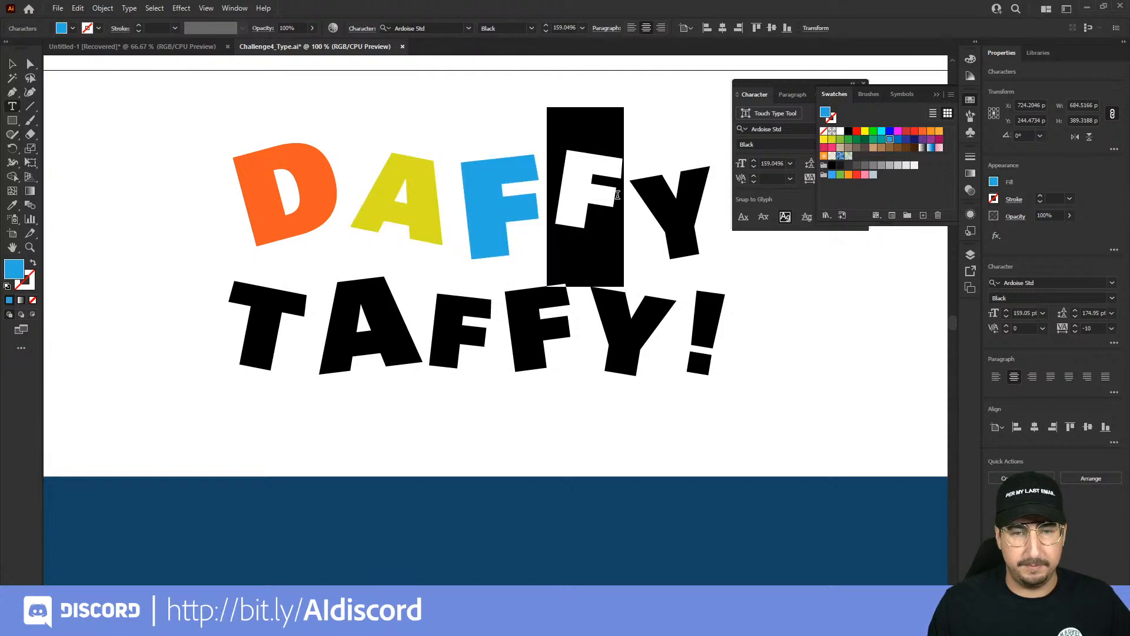
pyautogui.click(924, 138)
pyautogui.moveTo(661, 201); pyautogui.dragTo(706, 202)
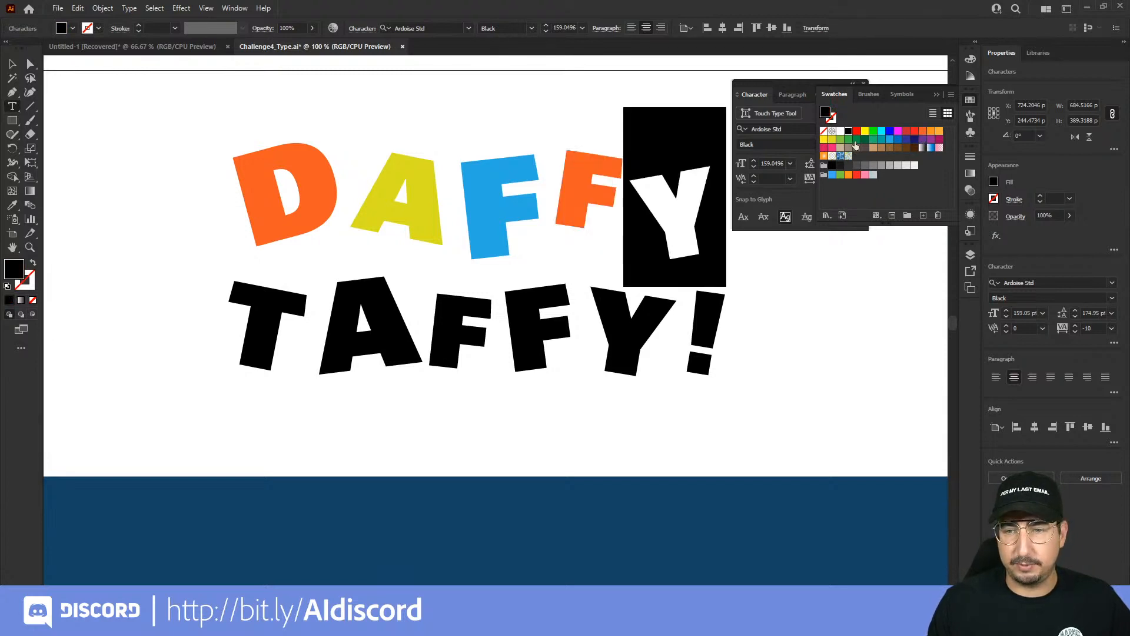
pyautogui.click(831, 139)
pyautogui.click(712, 182)
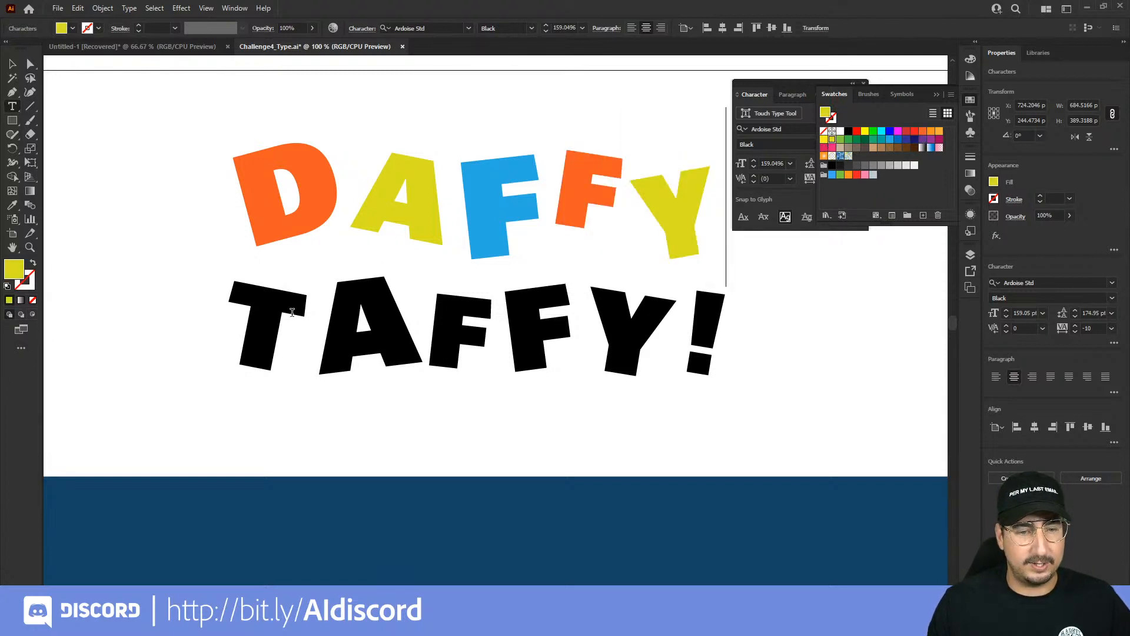
# - In TAFFY, fill the T light blue, the A red and the first F yellow
pyautogui.moveTo(292, 312); pyautogui.dragTo(226, 315)
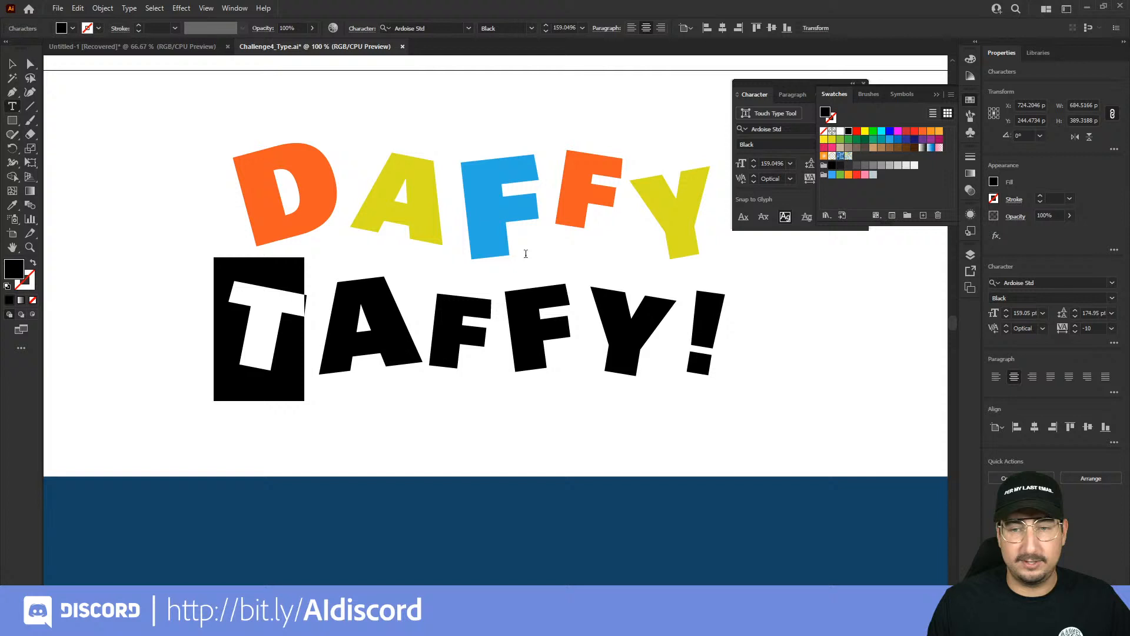
pyautogui.click(889, 140)
pyautogui.moveTo(412, 306); pyautogui.dragTo(348, 317)
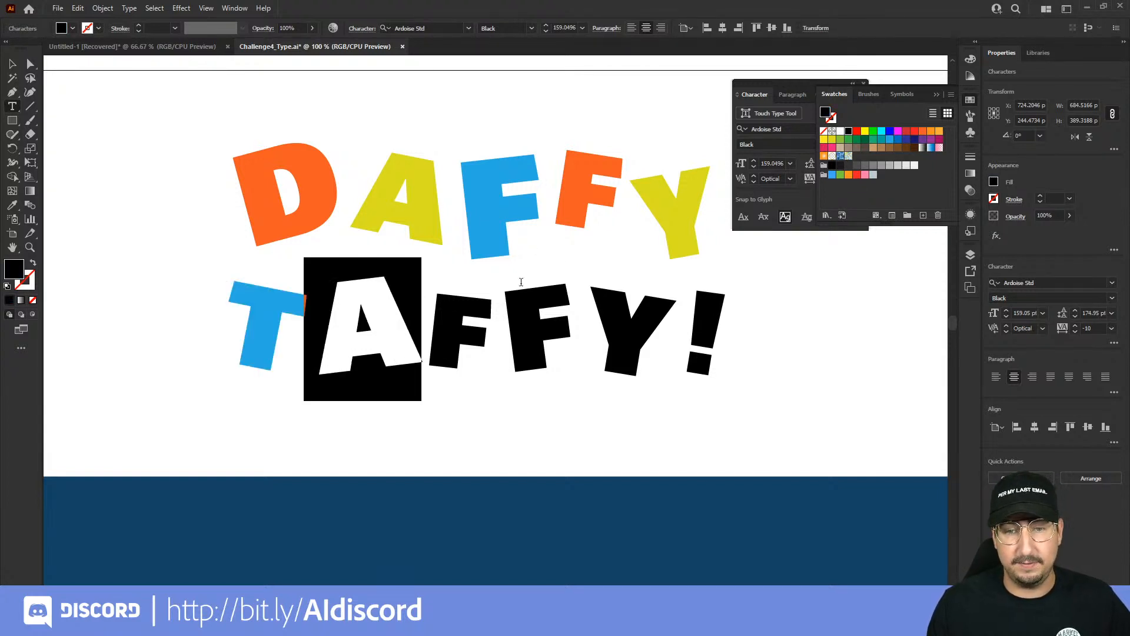
pyautogui.click(914, 137)
pyautogui.press('Right')
pyautogui.hotkey('shift', 'Right')
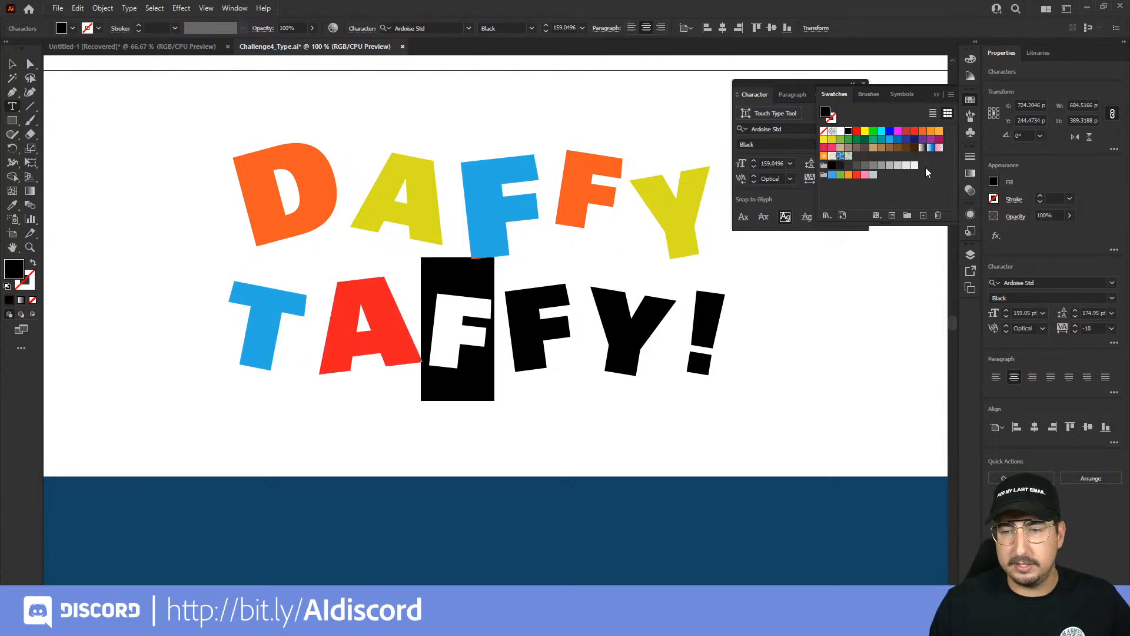
pyautogui.click(832, 140)
# - In TAFFY, fill the second F light blue and recolor the A orange
pyautogui.press('Right')
pyautogui.hotkey('shift', 'Right')
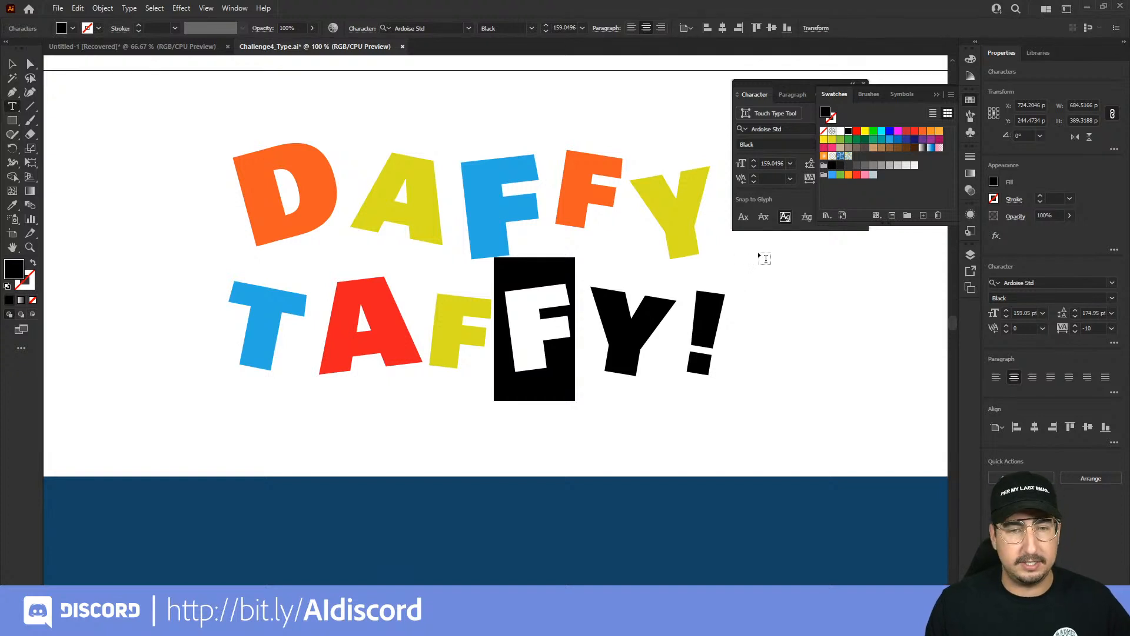
pyautogui.click(890, 139)
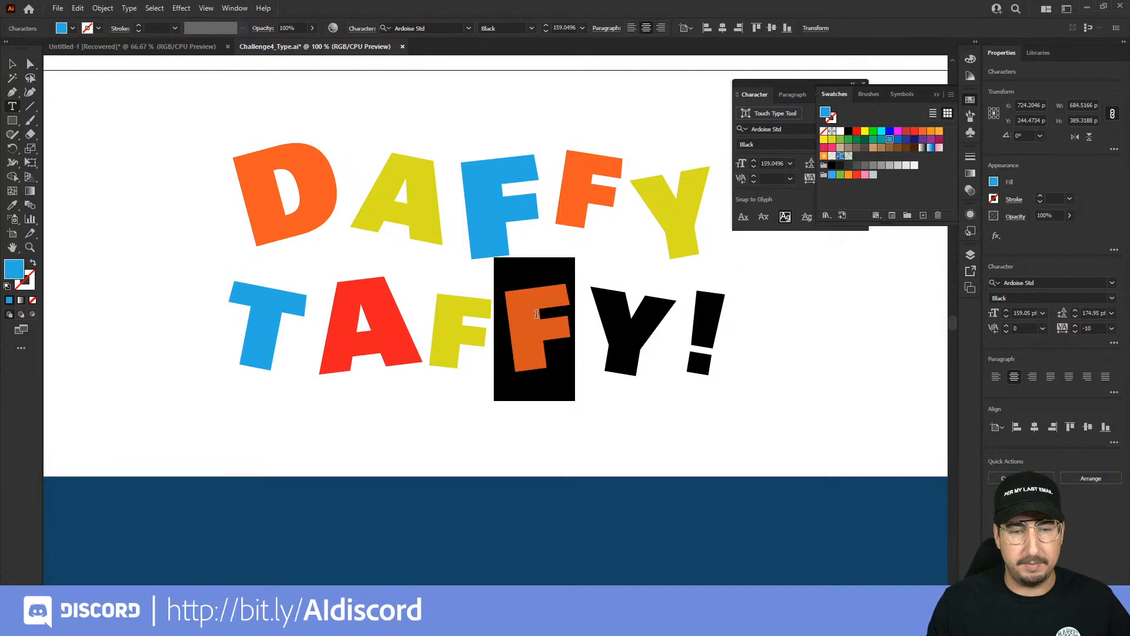
pyautogui.click(401, 328)
pyautogui.hotkey('shift', 'Left')
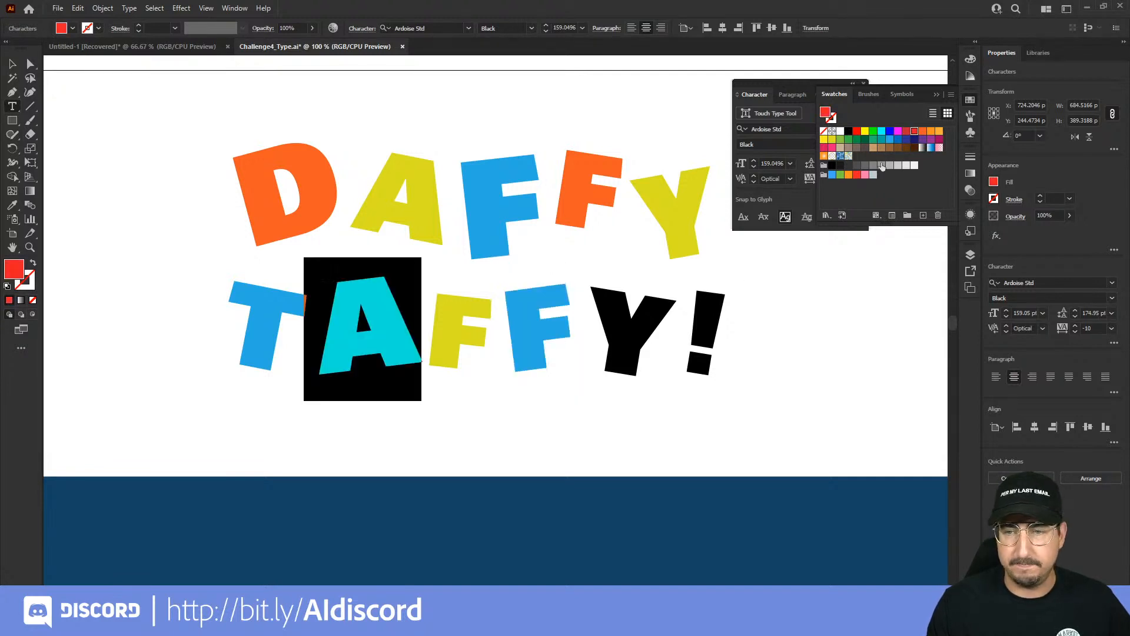
pyautogui.click(922, 131)
# - Fill TAFFY's Y orange and the exclamation mark yellow, and finish editing the text
pyautogui.click(608, 326)
pyautogui.hotkey('shift', 'Right')
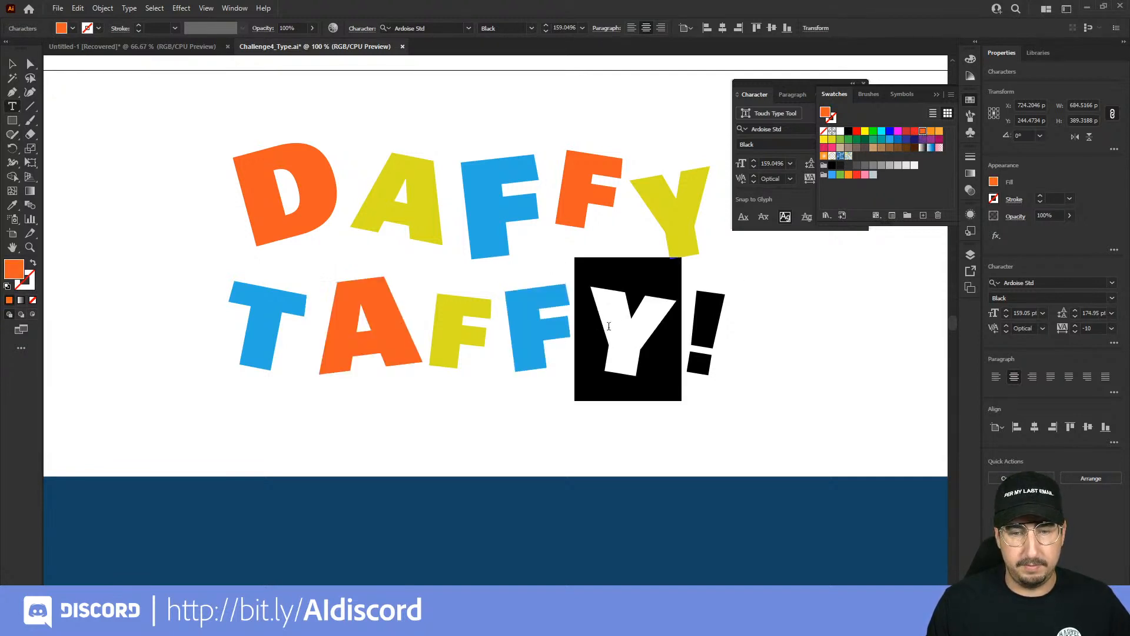
pyautogui.click(924, 133)
pyautogui.click(732, 319)
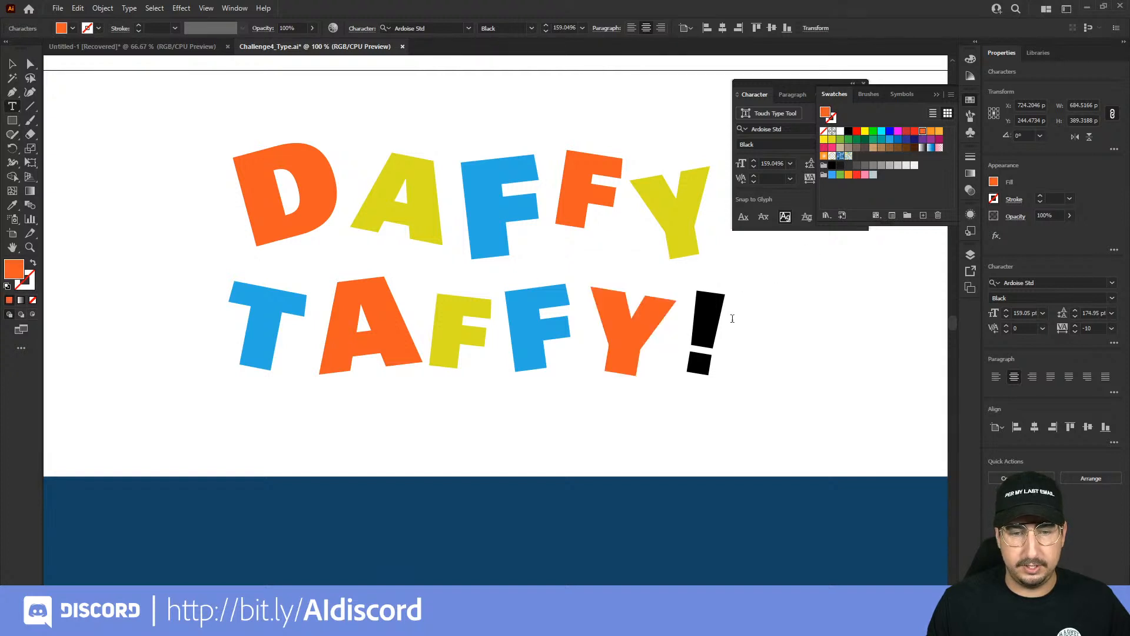
pyautogui.hotkey('shift', 'Left')
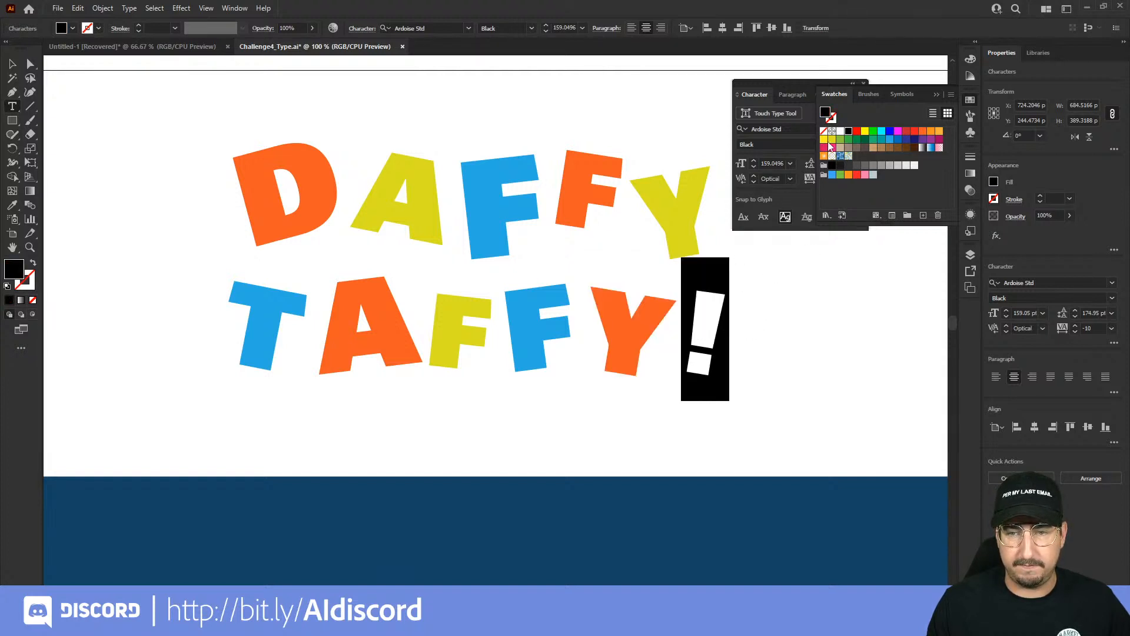
pyautogui.click(824, 139)
pyautogui.click(13, 64)
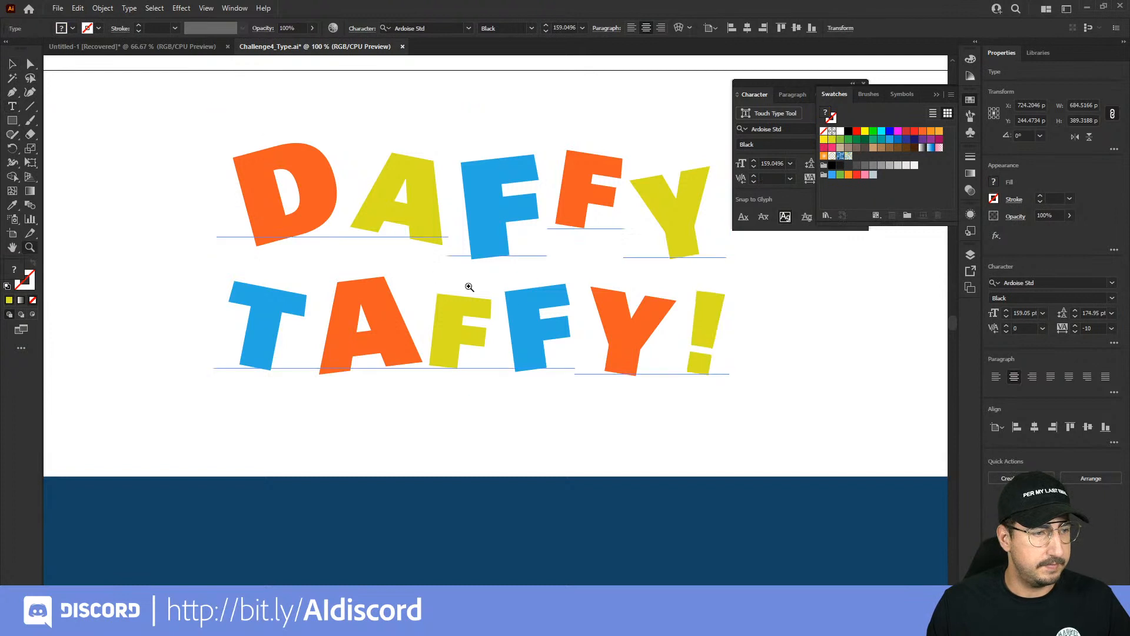
# - Duplicate the colored DAFFY TAFFY! logo and place the copy above the artboard
pyautogui.keyDown('alt'); pyautogui.click(520, 296); pyautogui.keyUp('alt')
pyautogui.keyDown('alt'); pyautogui.click(520, 295); pyautogui.keyUp('alt')
pyautogui.moveTo(534, 326); pyautogui.dragTo(534, 275)
pyautogui.click(570, 206)
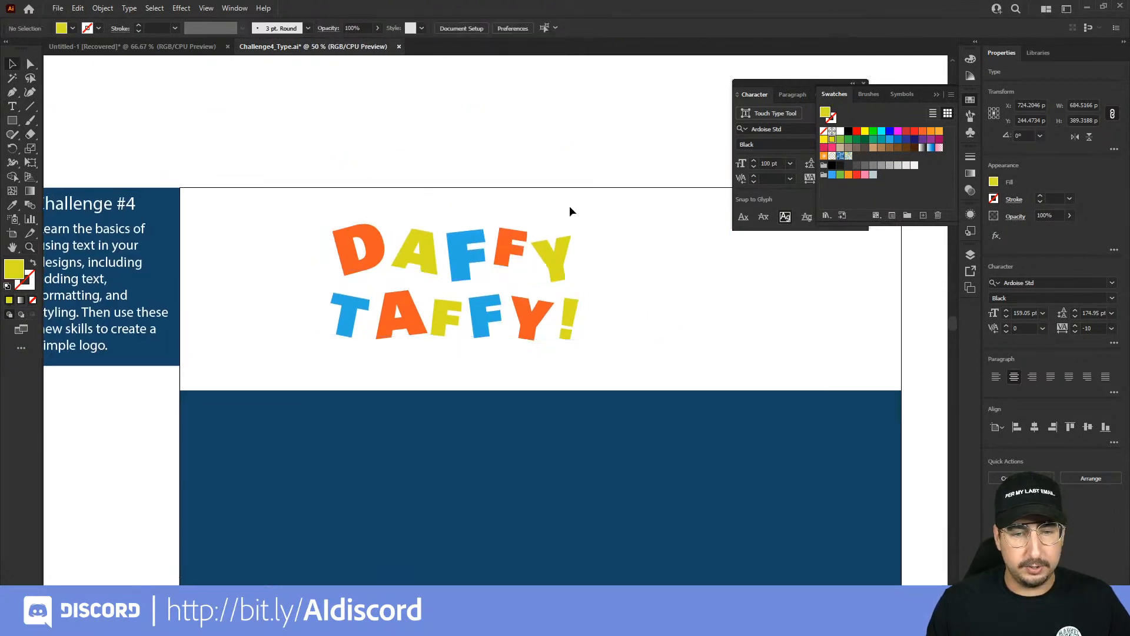
pyautogui.click(510, 285)
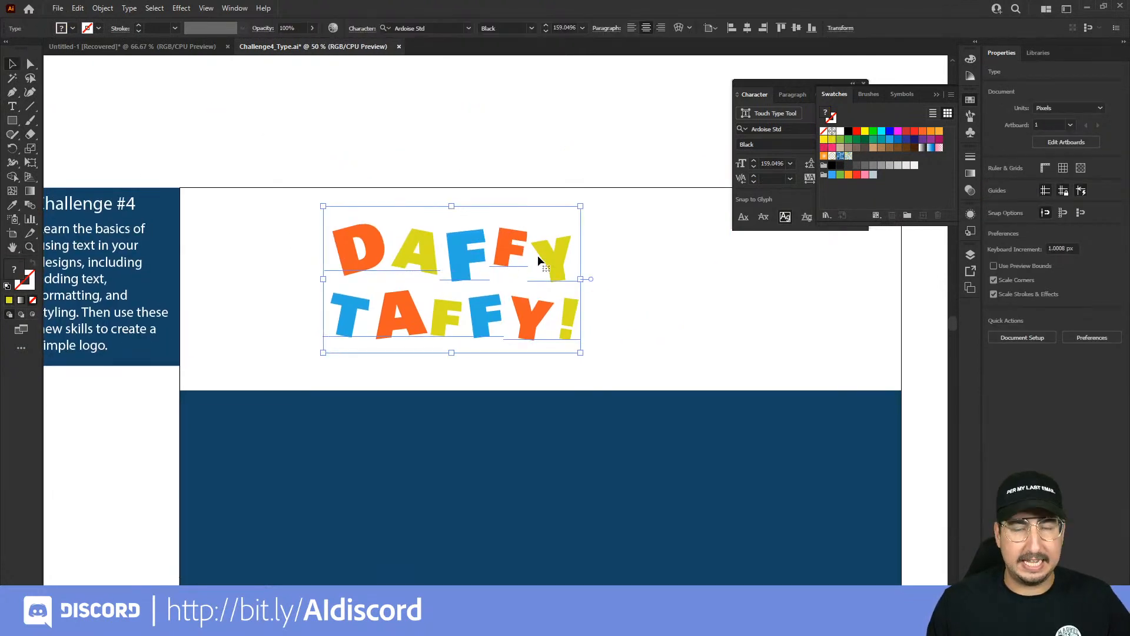
pyautogui.click(495, 148)
pyautogui.moveTo(495, 147); pyautogui.dragTo(478, 341)
pyautogui.hotkey('ctrl', 'v')
pyautogui.moveTo(523, 294); pyautogui.dragTo(507, 185)
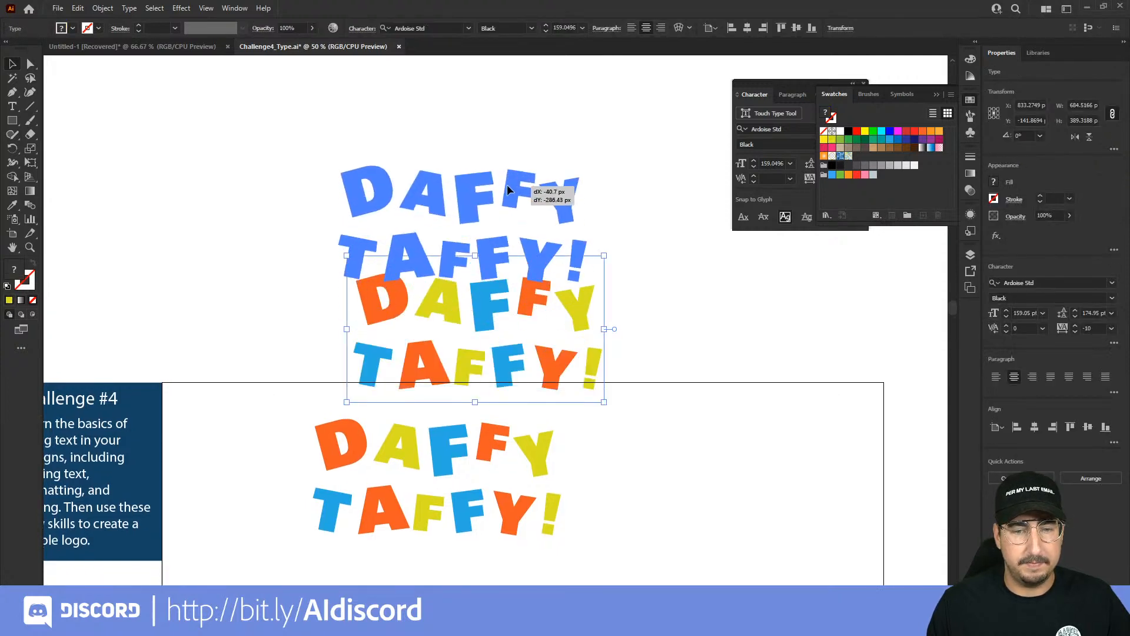
# - Move the floating character settings clear of the swatches and clear the Sans Serif and Heavy Weight filters from the font list
pyautogui.click(565, 115)
pyautogui.moveTo(766, 84); pyautogui.dragTo(677, 103)
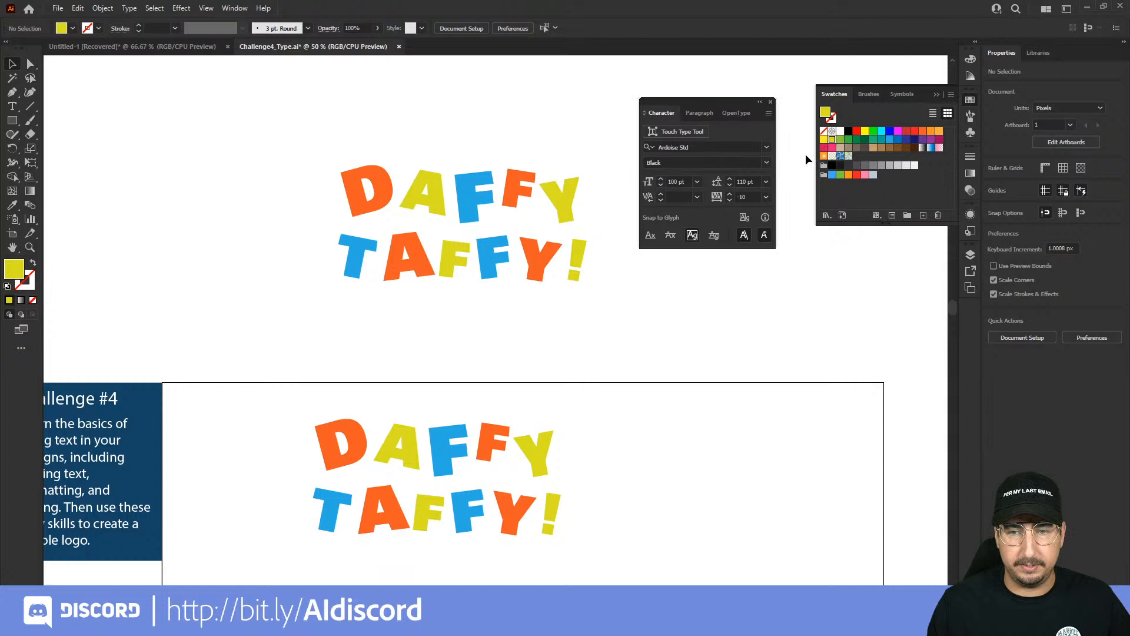
pyautogui.click(768, 148)
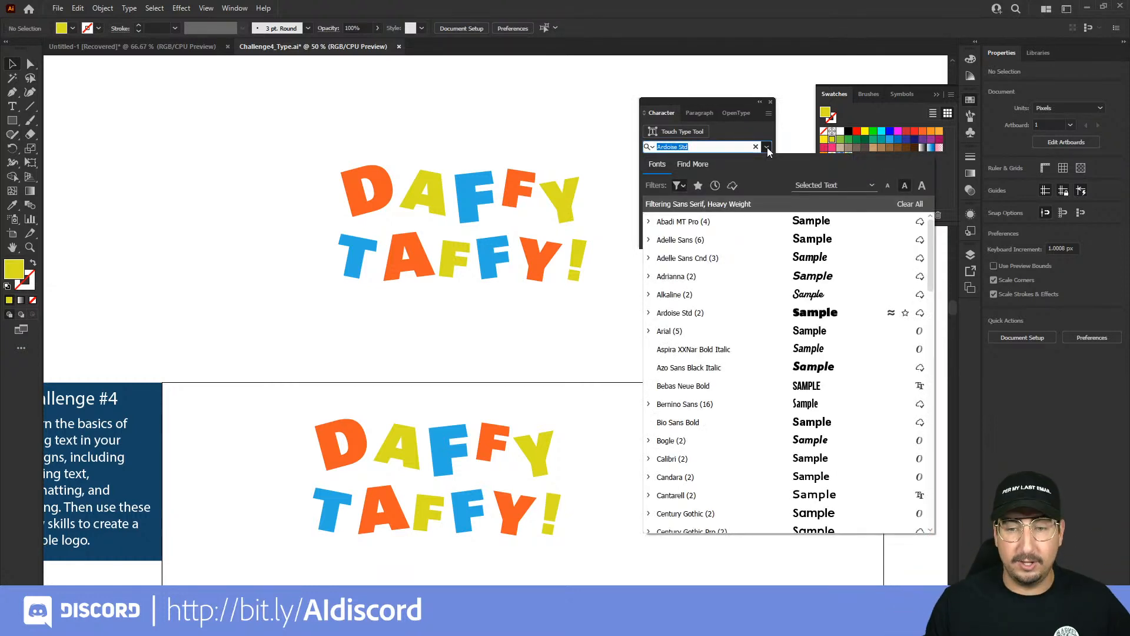
pyautogui.click(678, 184)
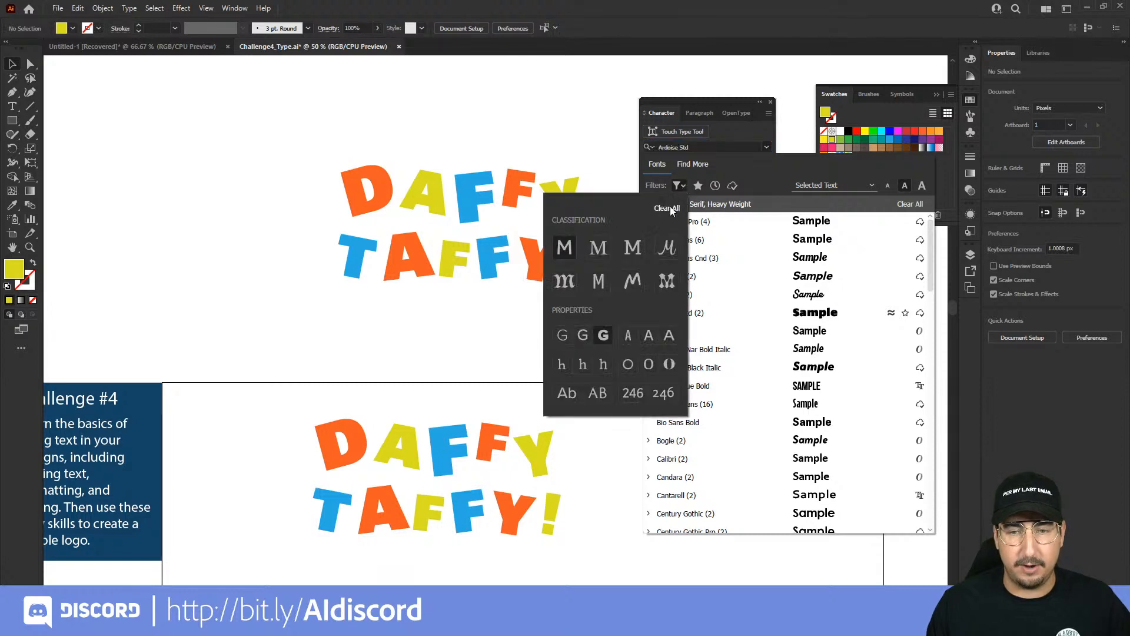
pyautogui.click(730, 167)
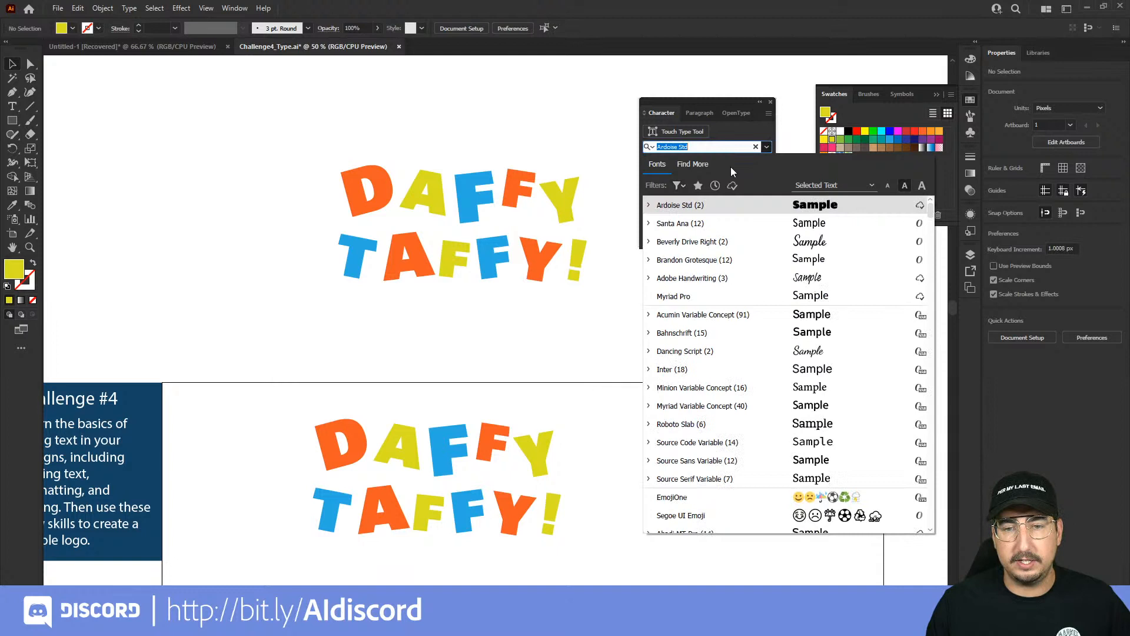
# - Filter the additional Adobe Fonts by Sans Serif classification, Heavy Weight and Extended Width
pyautogui.click(695, 165)
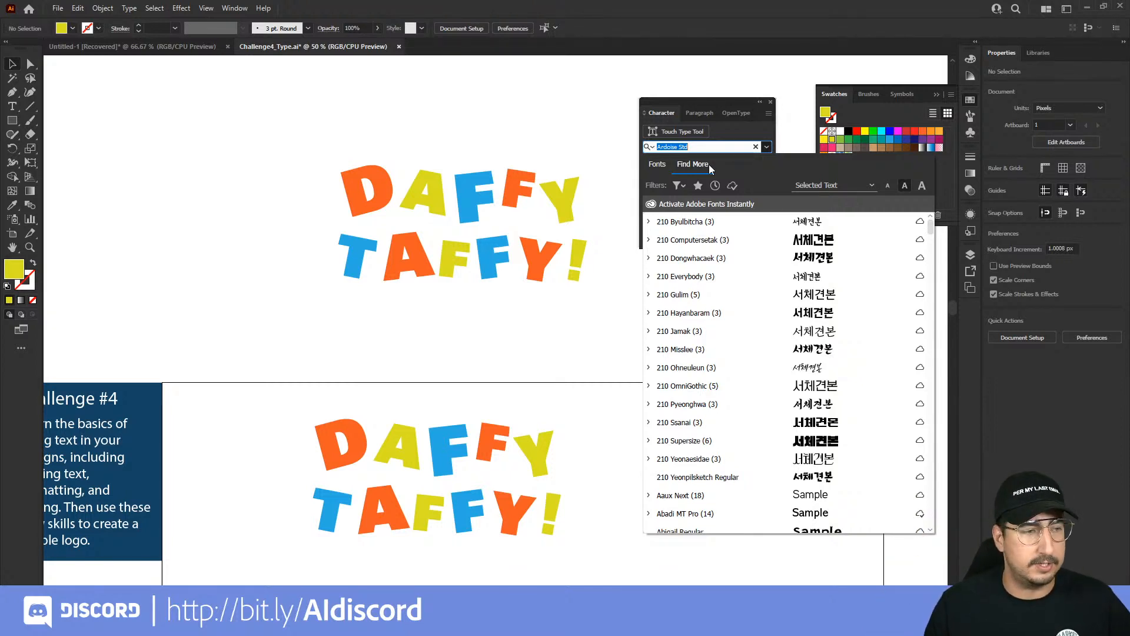
pyautogui.click(680, 183)
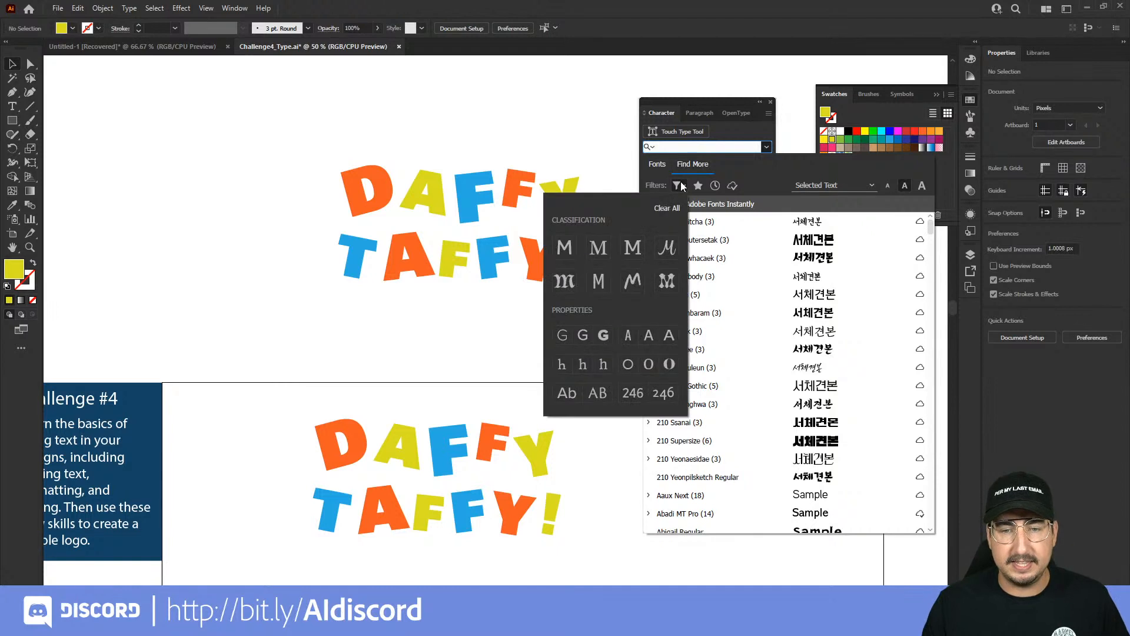
pyautogui.click(564, 247)
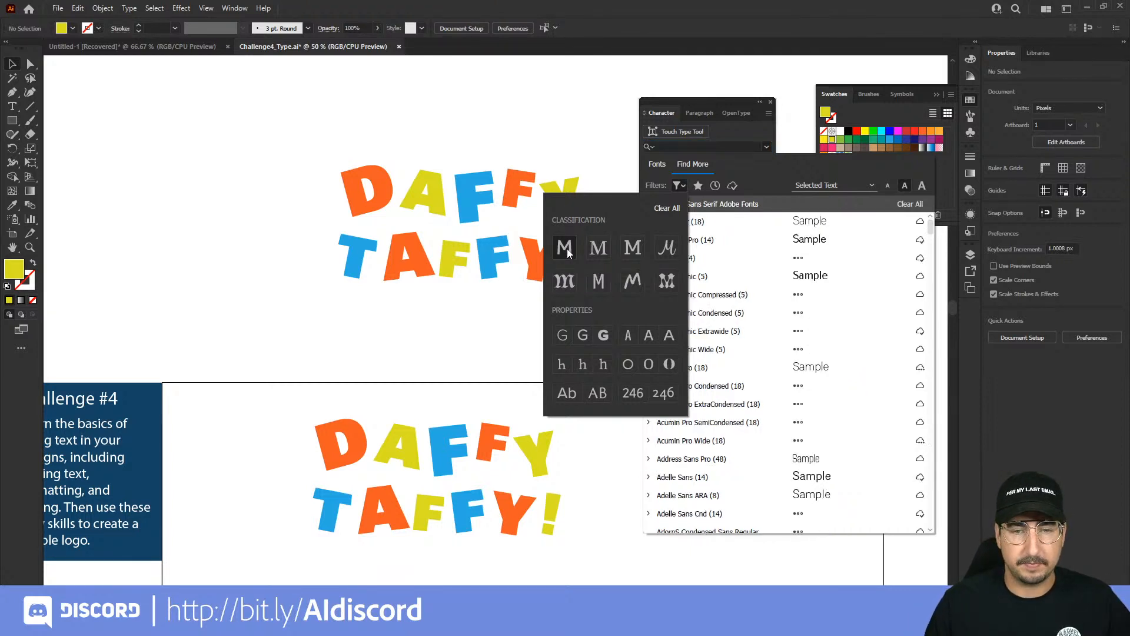
pyautogui.click(604, 335)
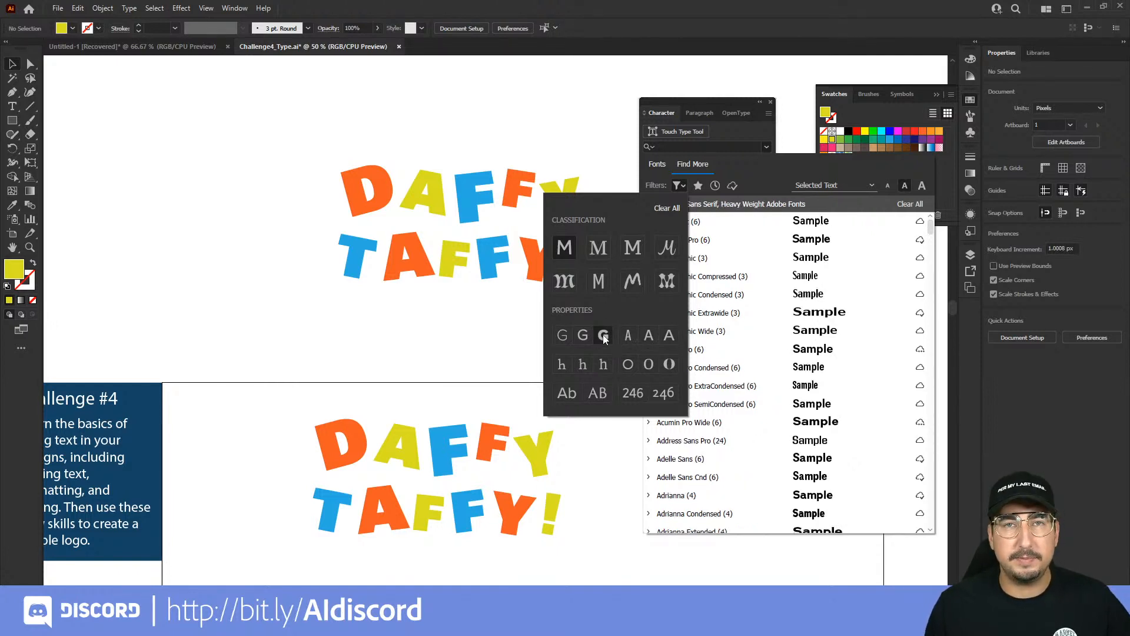
pyautogui.click(669, 336)
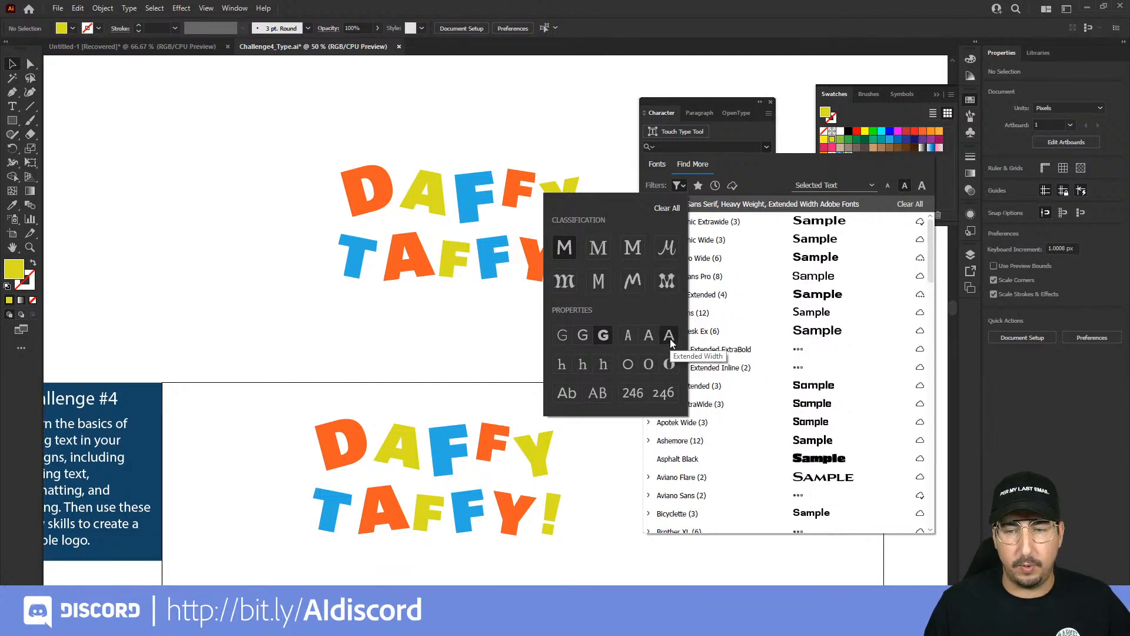
pyautogui.click(765, 182)
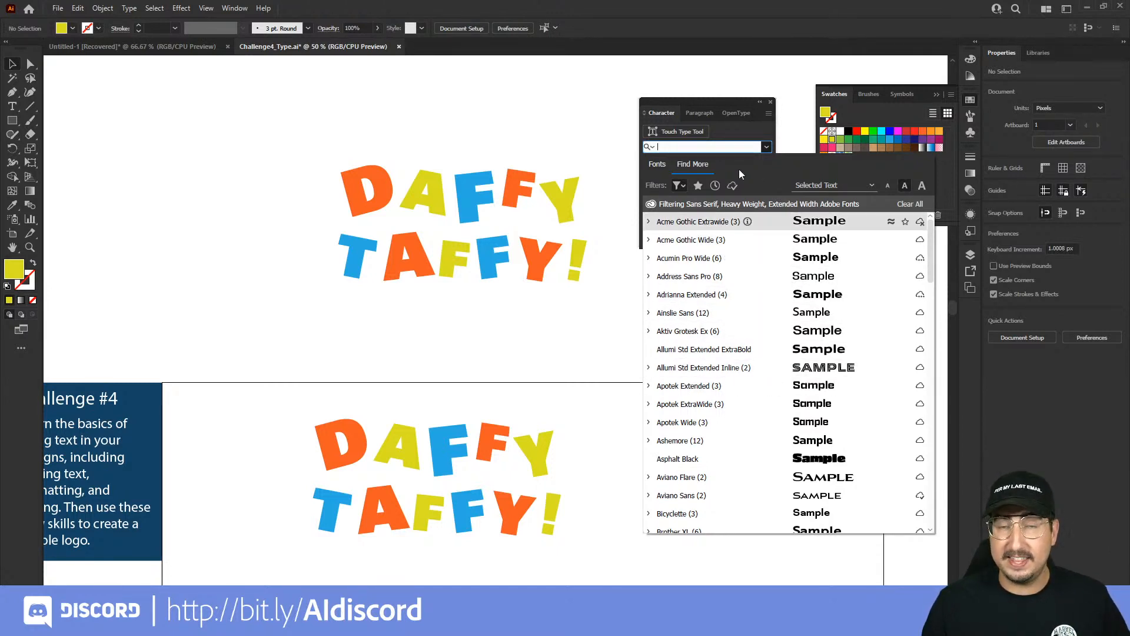
# - Select the upper logo copy, preview the filtered Adobe Fonts on it and activate the Ashemore family
pyautogui.click(453, 200)
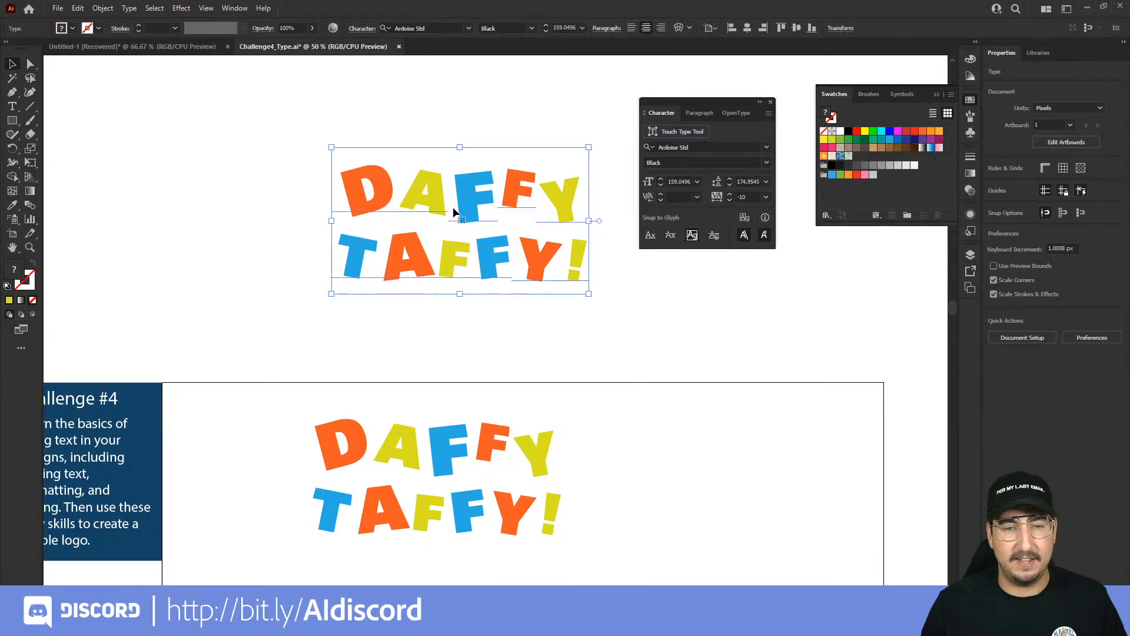
pyautogui.click(766, 147)
pyautogui.click(701, 164)
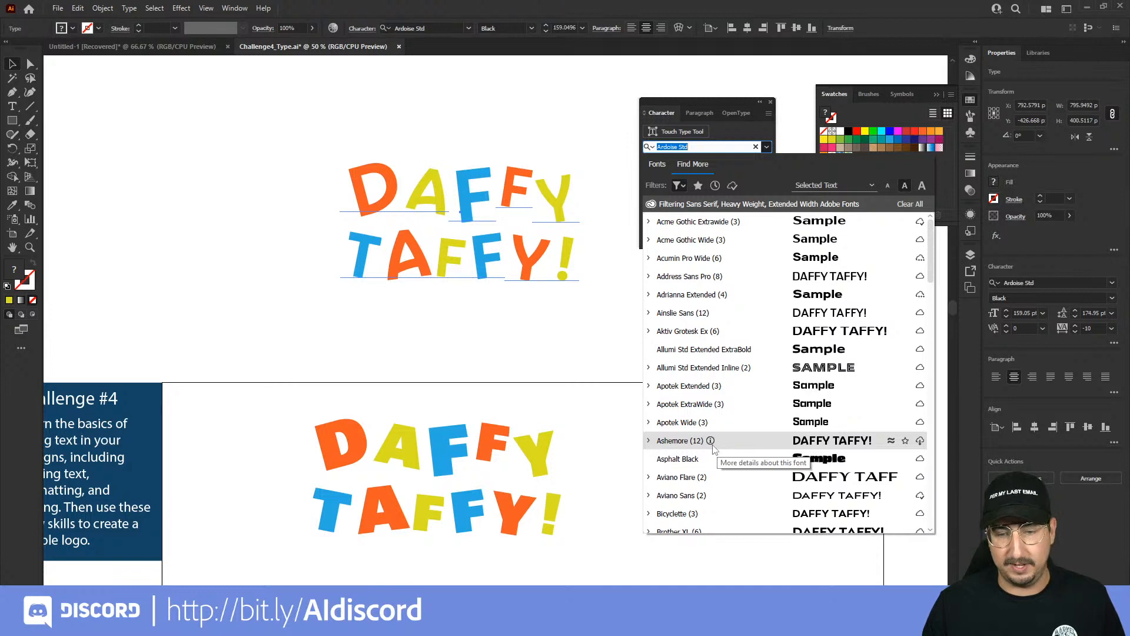
pyautogui.click(919, 440)
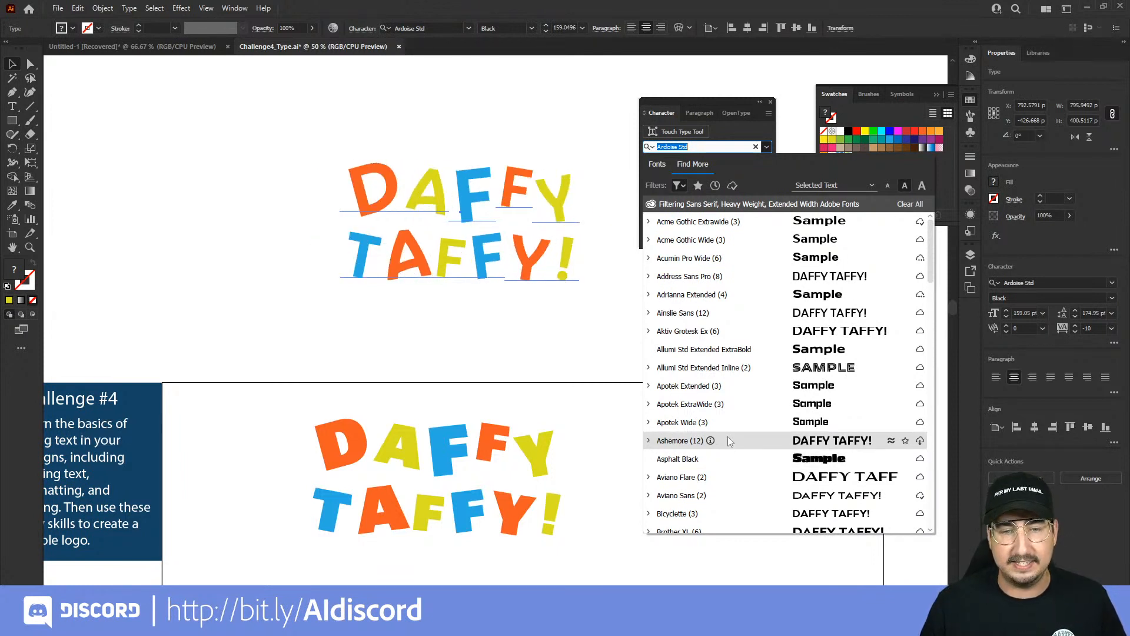
# - Apply the Ashemore font to the upper logo copy and set its style to Cond Black
pyautogui.press('Escape')
pyautogui.press('Escape')
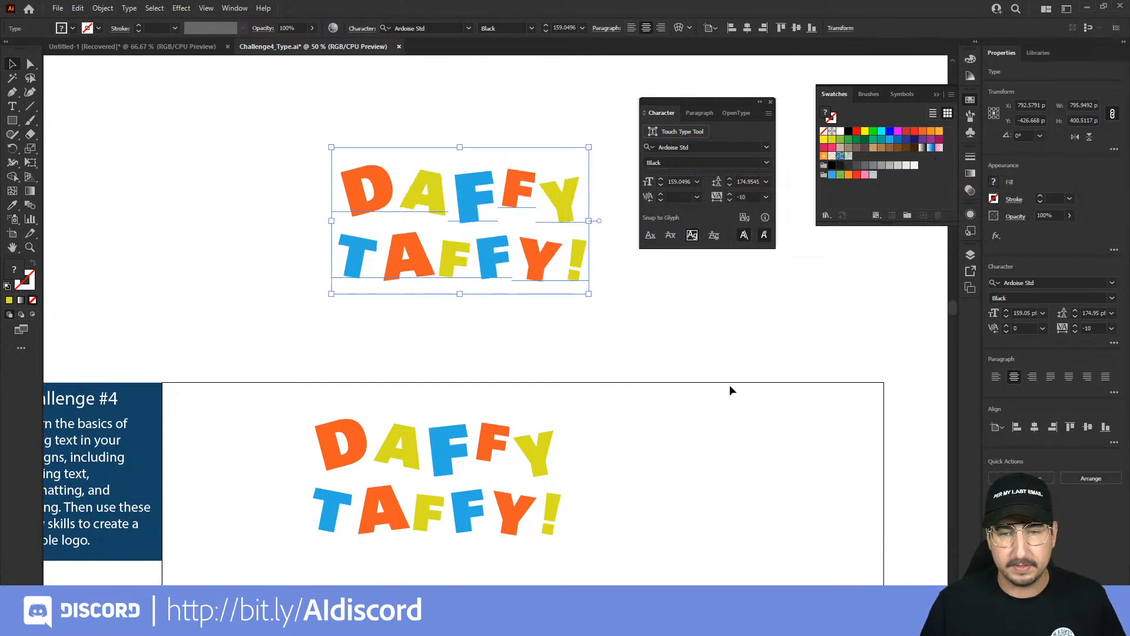
pyautogui.click(686, 147)
pyautogui.click(766, 147)
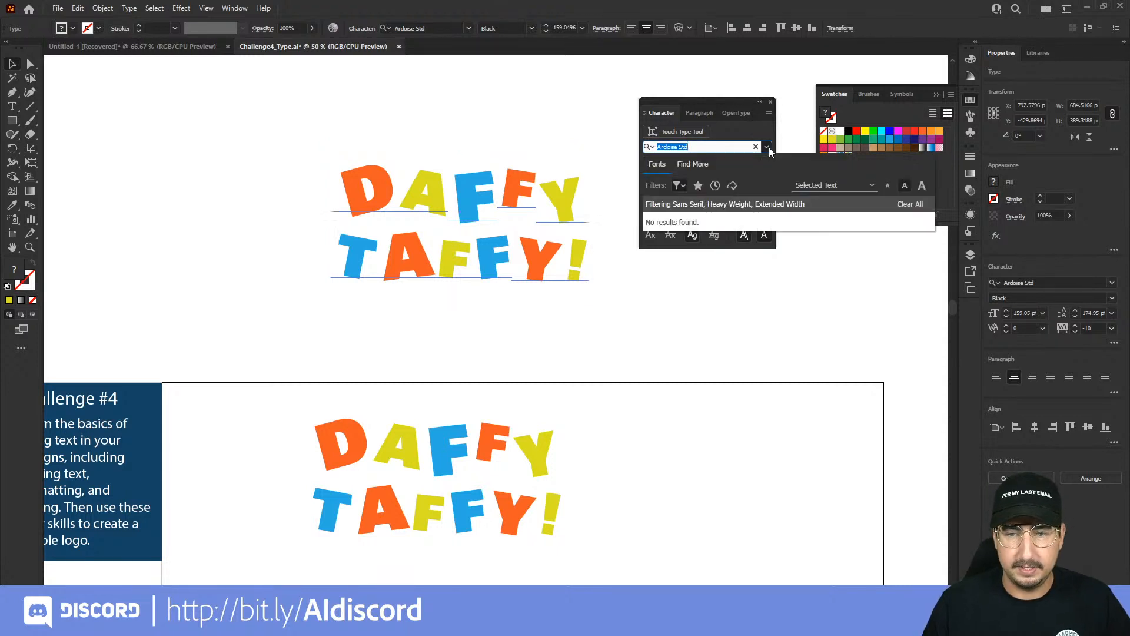
pyautogui.click(697, 165)
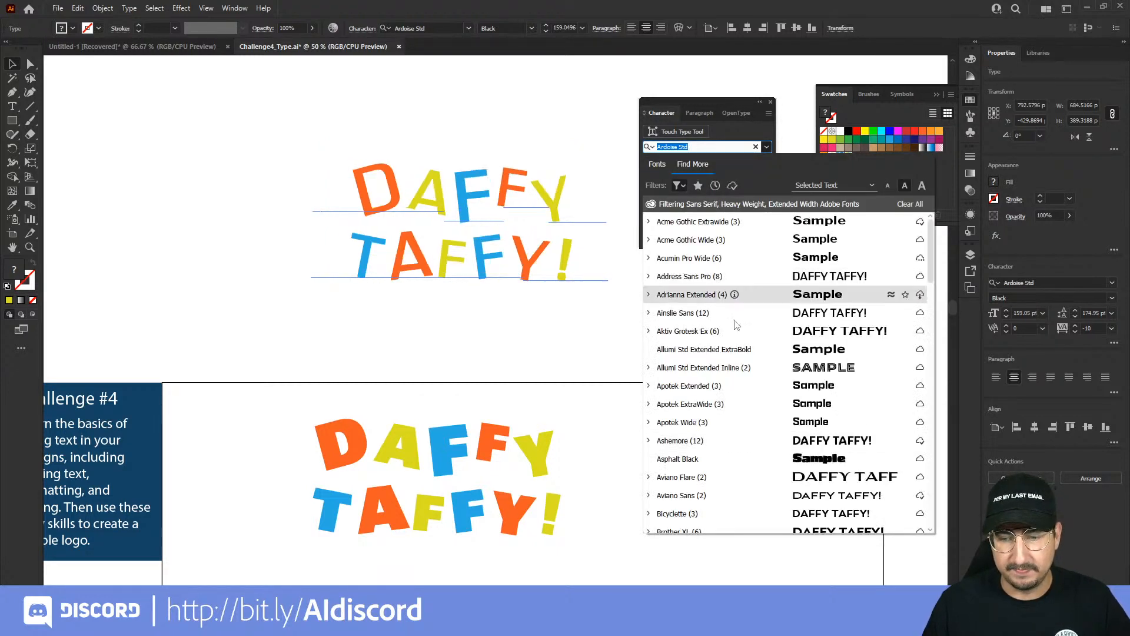
pyautogui.click(739, 440)
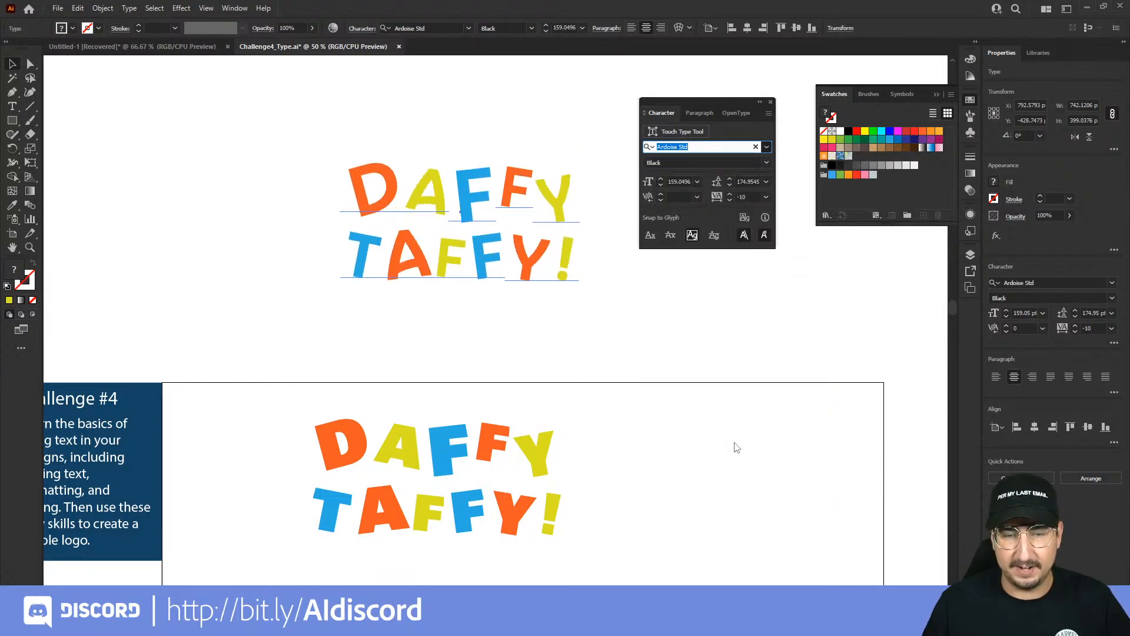
pyautogui.click(766, 163)
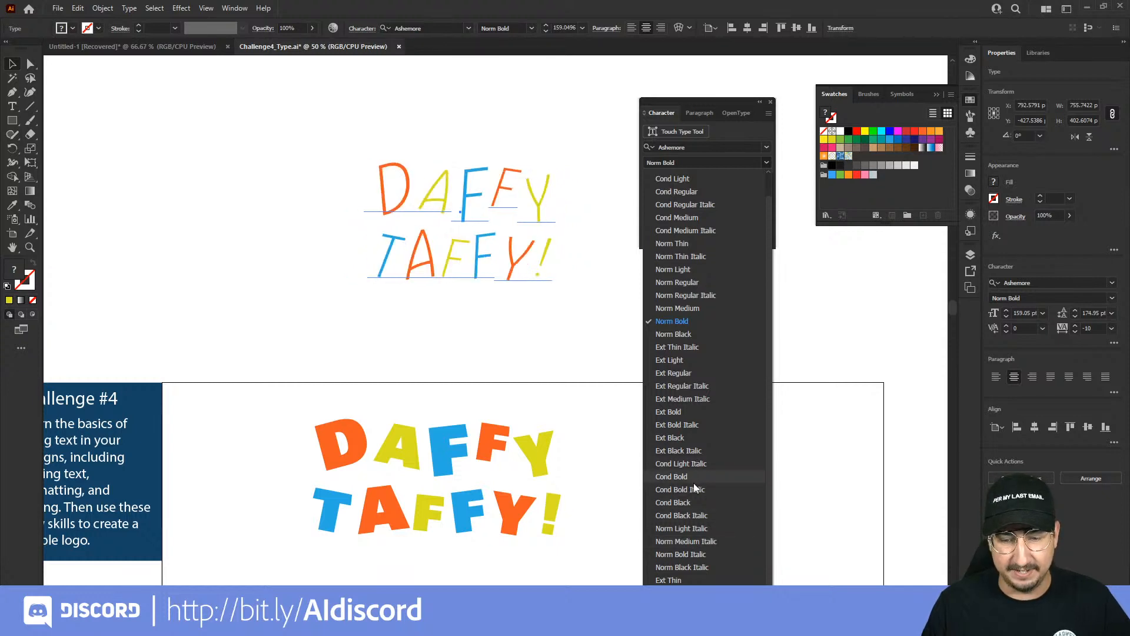
pyautogui.click(673, 502)
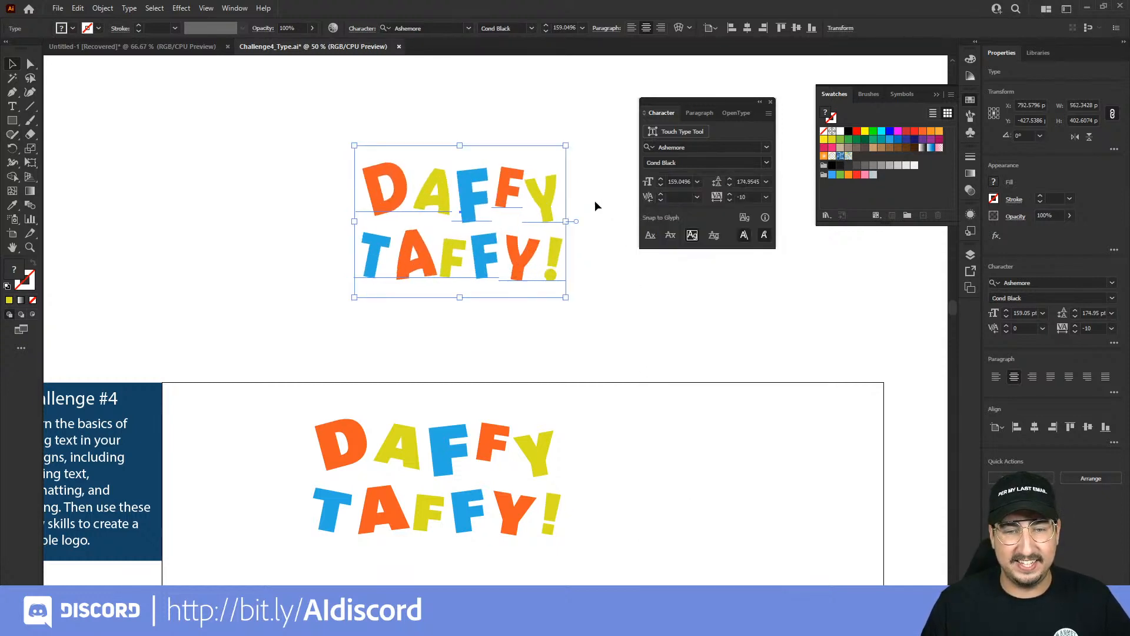
# - Move the Ashemore logo copy to the right above the artboard and deselect it
pyautogui.click(581, 224)
pyautogui.scroll(-3, 530, 229)
pyautogui.hscroll(3, 530, 230)
pyautogui.moveTo(493, 233); pyautogui.dragTo(443, 267)
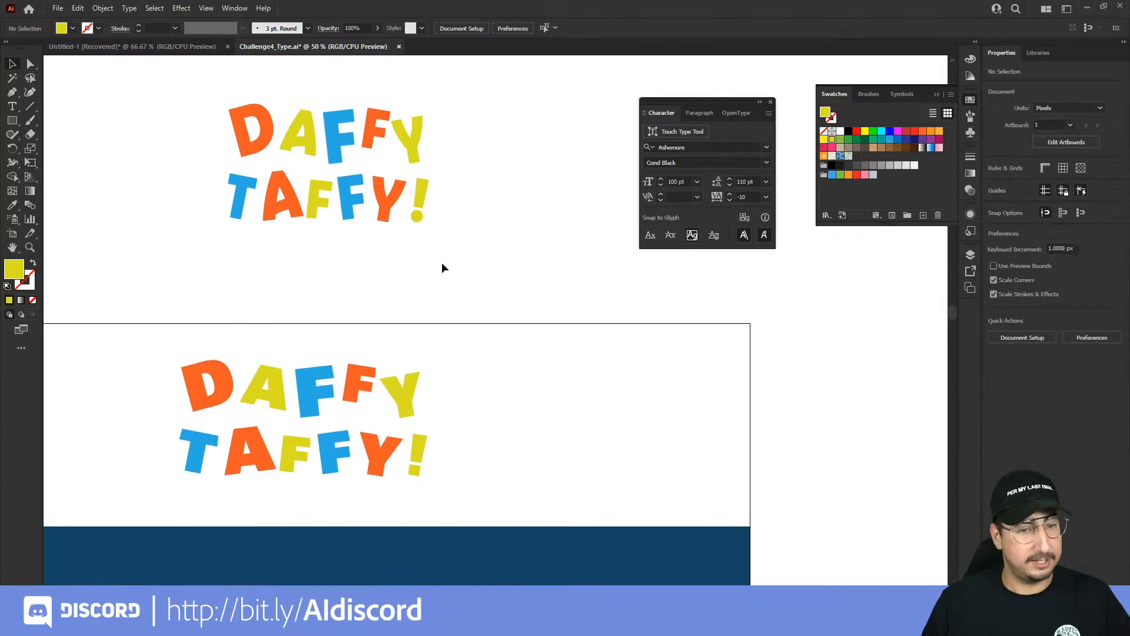
pyautogui.moveTo(371, 197); pyautogui.dragTo(524, 218)
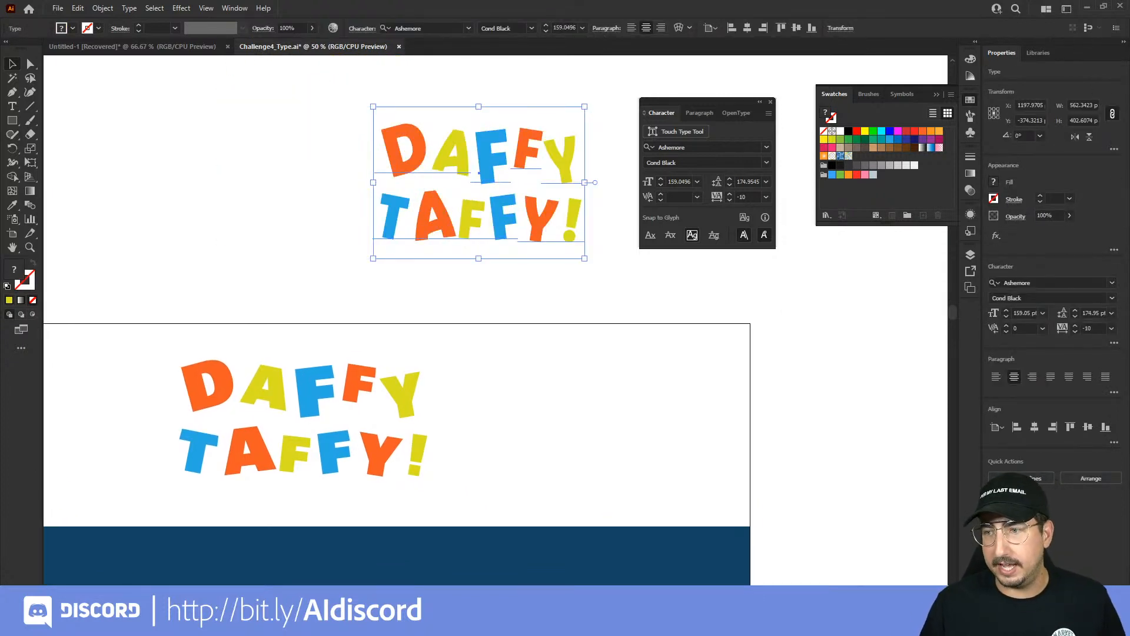
pyautogui.click(327, 164)
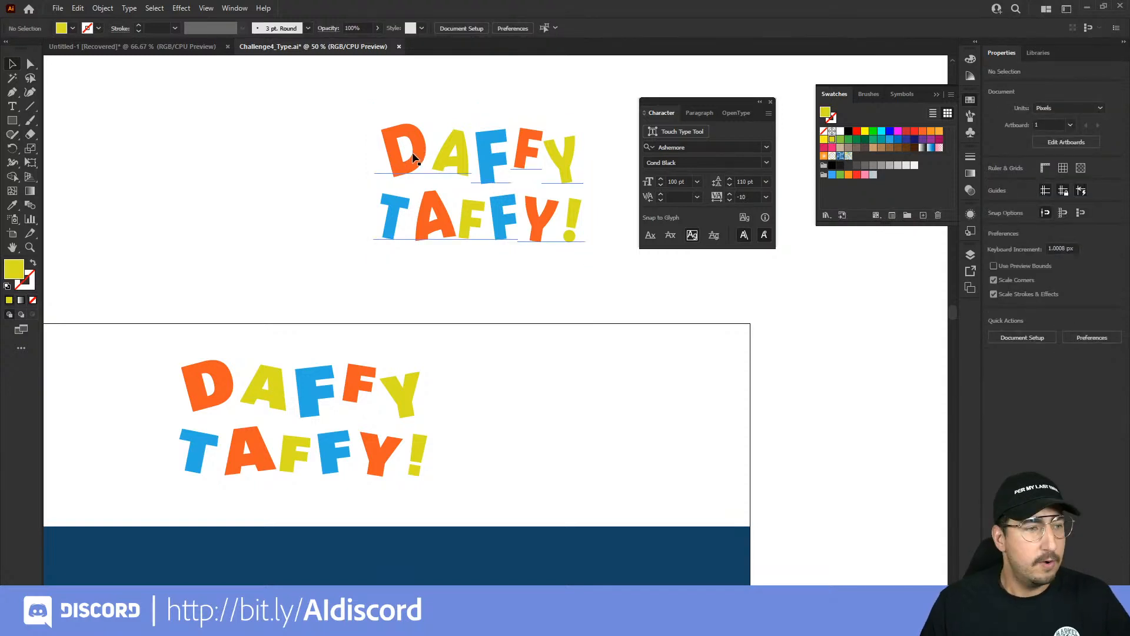
# - Swap the initial letters in the upper copy so it reads TAFFY DAFFY!
pyautogui.click(12, 106)
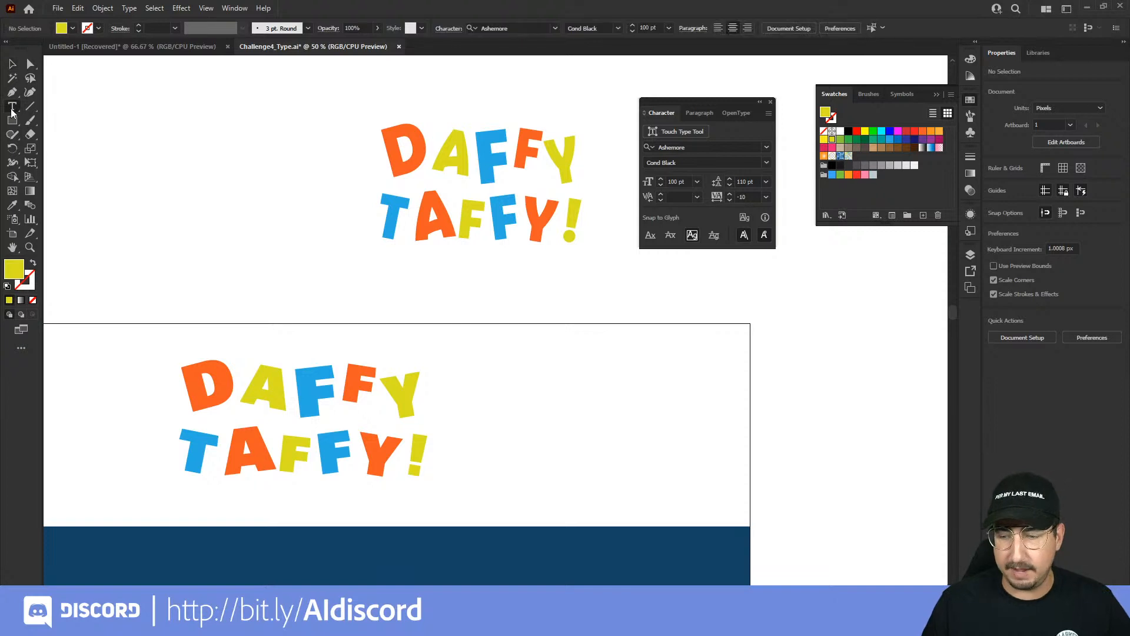
pyautogui.moveTo(433, 145); pyautogui.dragTo(379, 149)
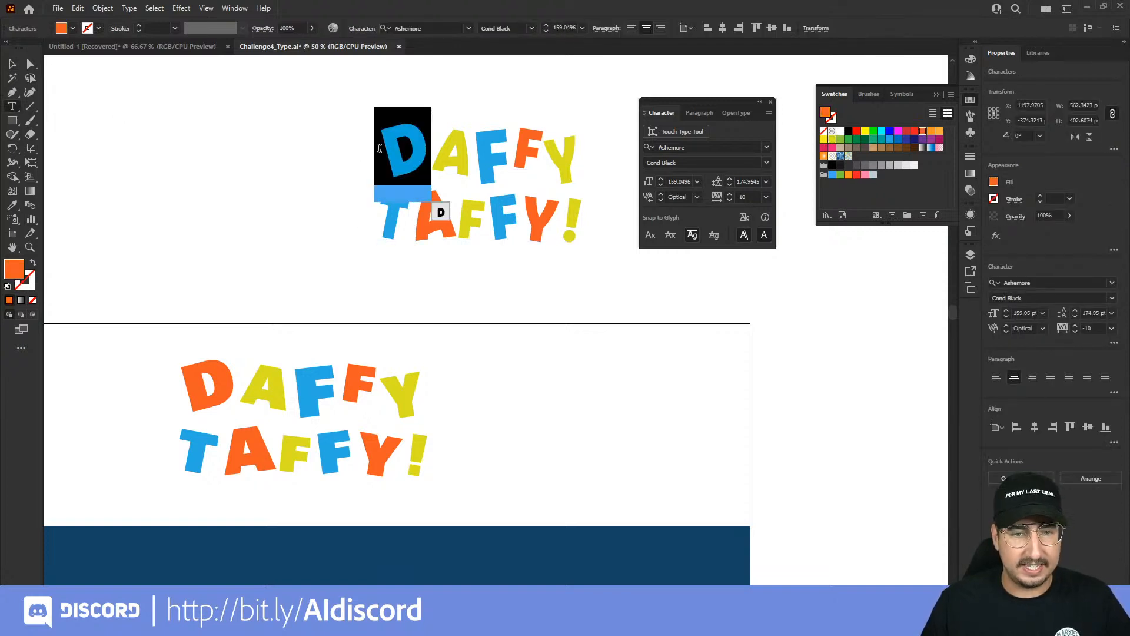
pyautogui.write('T')
pyautogui.moveTo(408, 213); pyautogui.dragTo(377, 215)
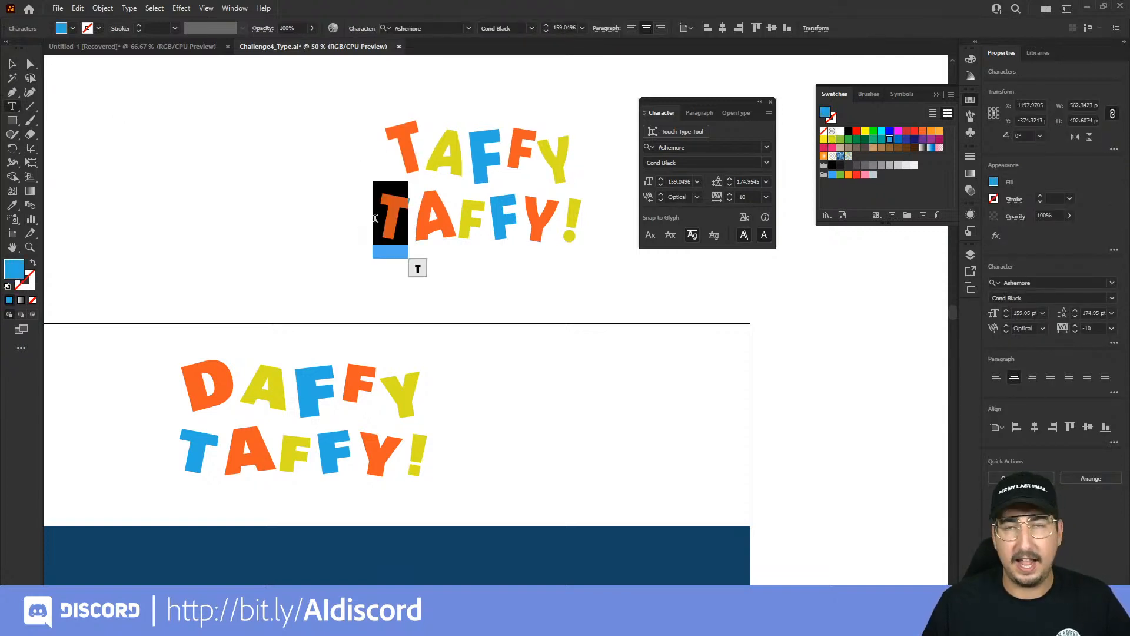
pyautogui.write('D')
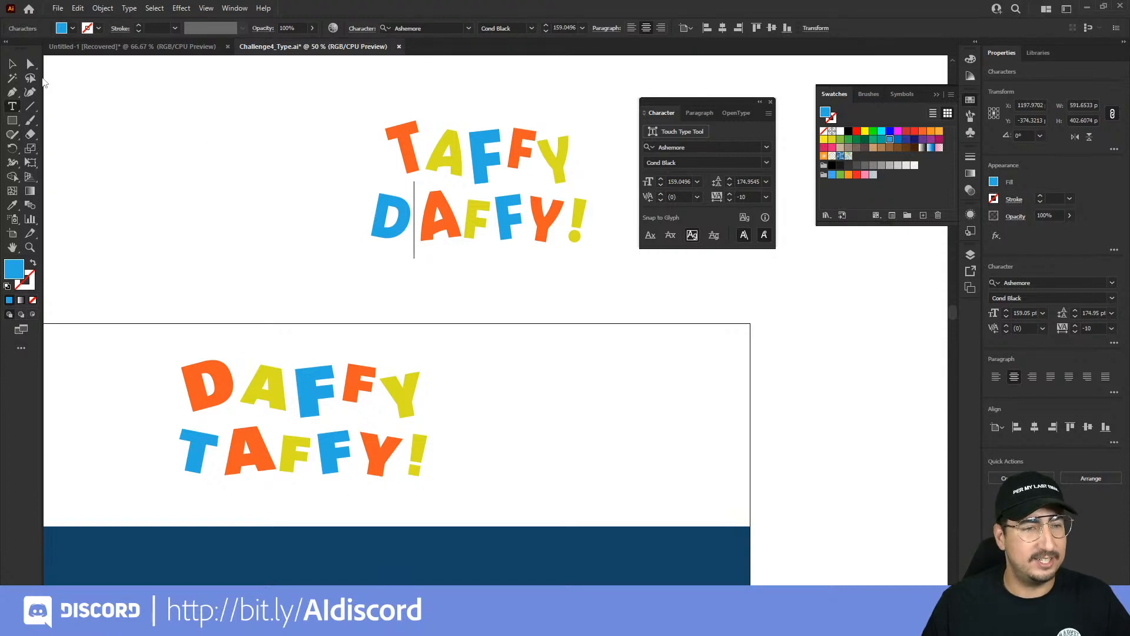
# - Use the Touch Type tool to rotate the blue D of the upper copy upright
pyautogui.click(15, 65)
pyautogui.click(664, 135)
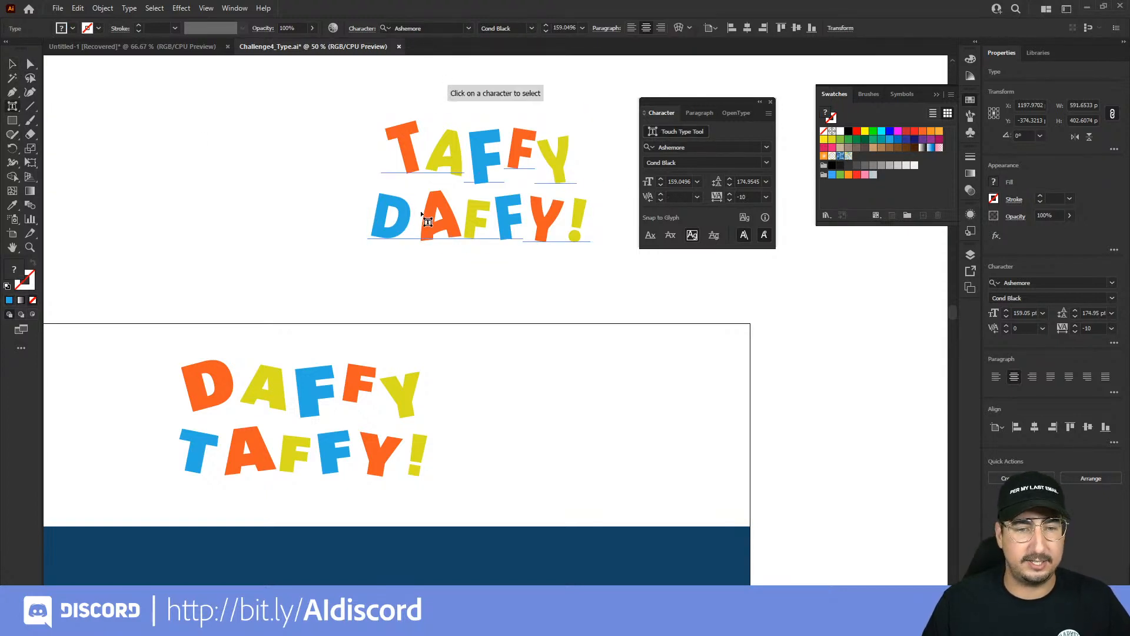
pyautogui.click(398, 221)
pyautogui.moveTo(419, 195); pyautogui.dragTo(392, 174)
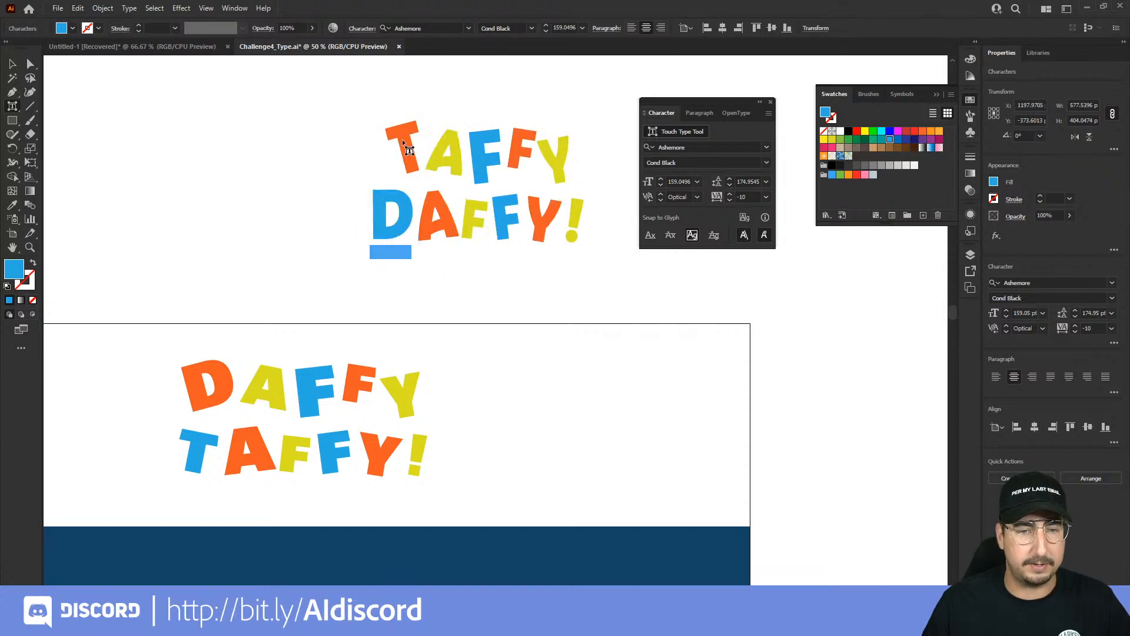
# - Rotate the orange T of TAFFY in the upper copy upright and shift the yellow A slightly right
pyautogui.click(406, 123)
pyautogui.moveTo(394, 109); pyautogui.dragTo(425, 116)
pyautogui.click(445, 158)
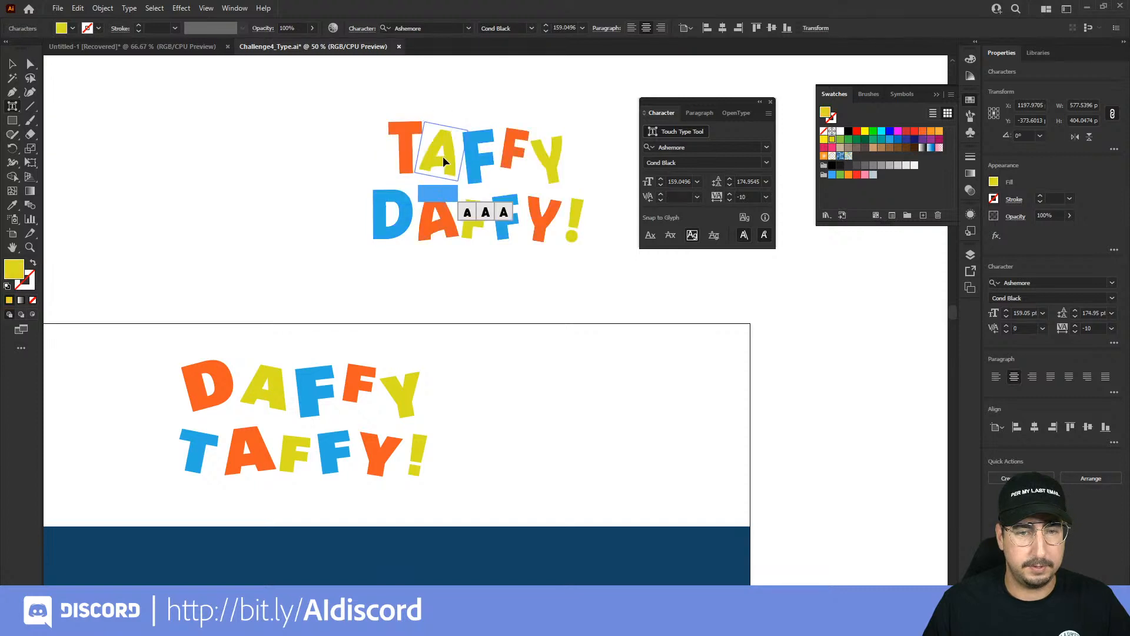
pyautogui.moveTo(444, 159); pyautogui.dragTo(449, 158)
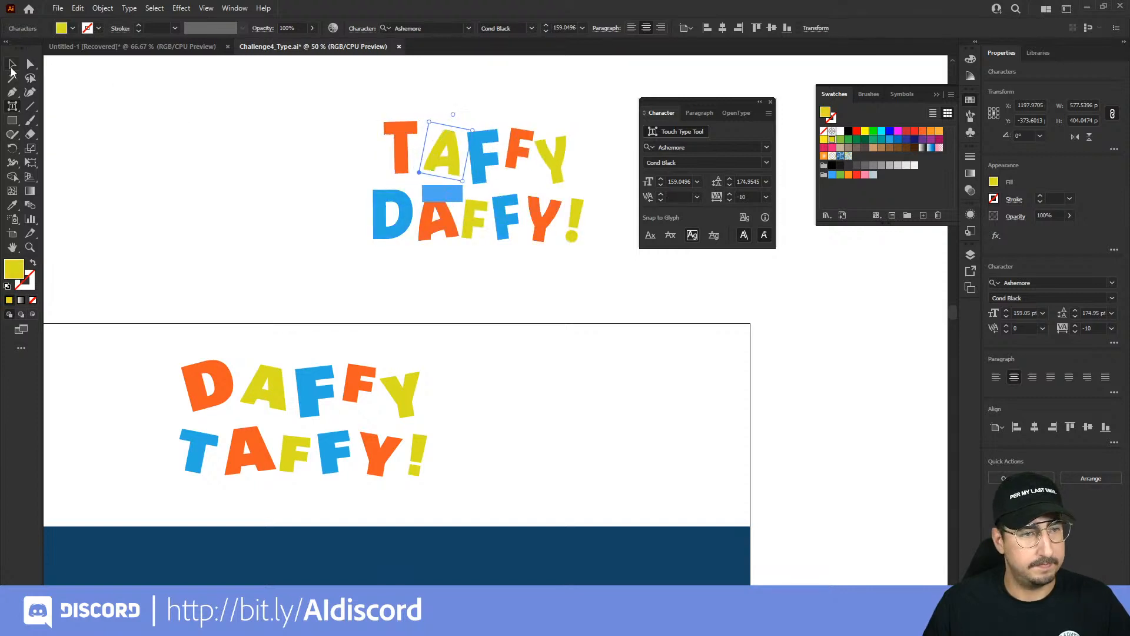
# - Place the TAFFY DAFFY! logo on the artboard beside the original, shift both logos left together and close the character settings
pyautogui.click(12, 64)
pyautogui.click(210, 133)
pyautogui.moveTo(516, 219); pyautogui.dragTo(657, 469)
pyautogui.keyDown('shift'); pyautogui.click(296, 399); pyautogui.keyUp('shift')
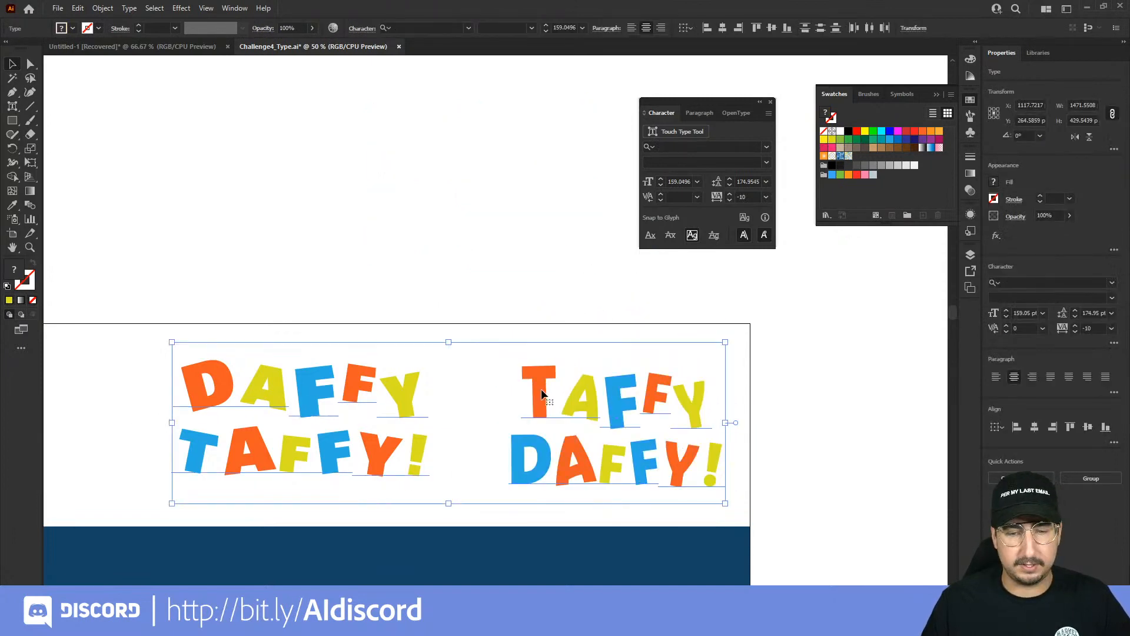
pyautogui.moveTo(541, 390); pyautogui.dragTo(467, 394)
pyautogui.moveTo(465, 482); pyautogui.dragTo(583, 304)
pyautogui.click(551, 112)
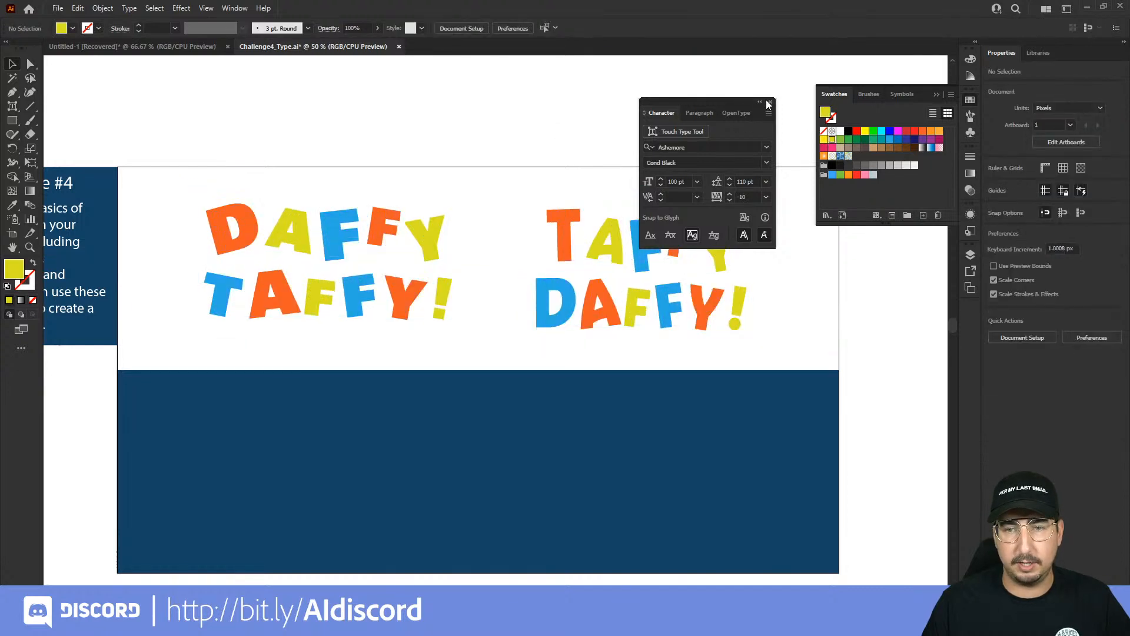
pyautogui.click(770, 102)
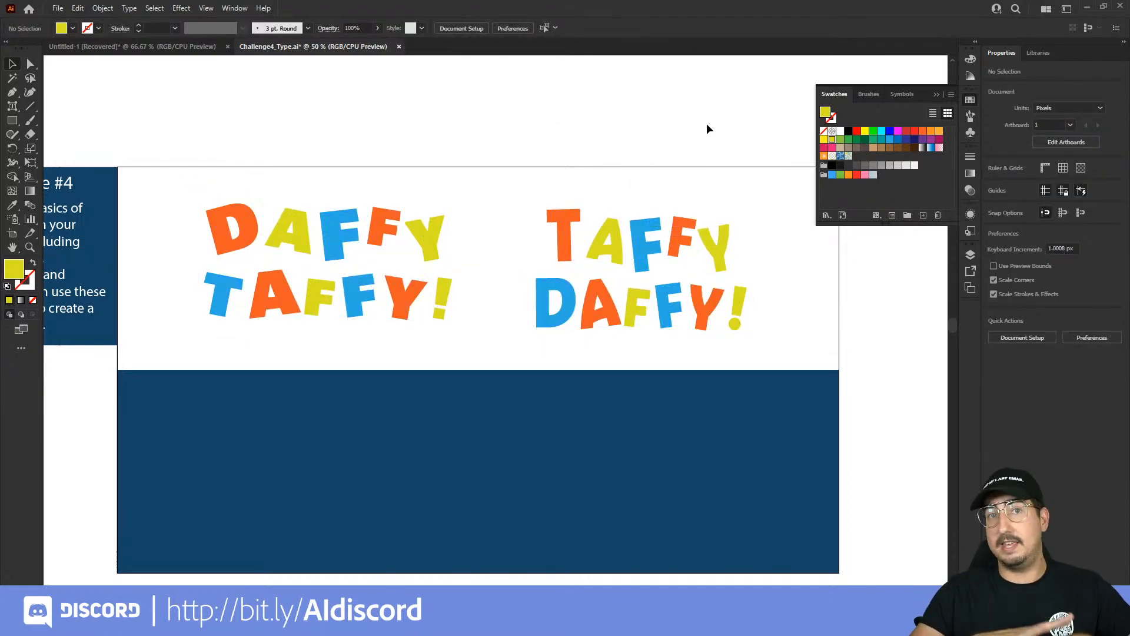